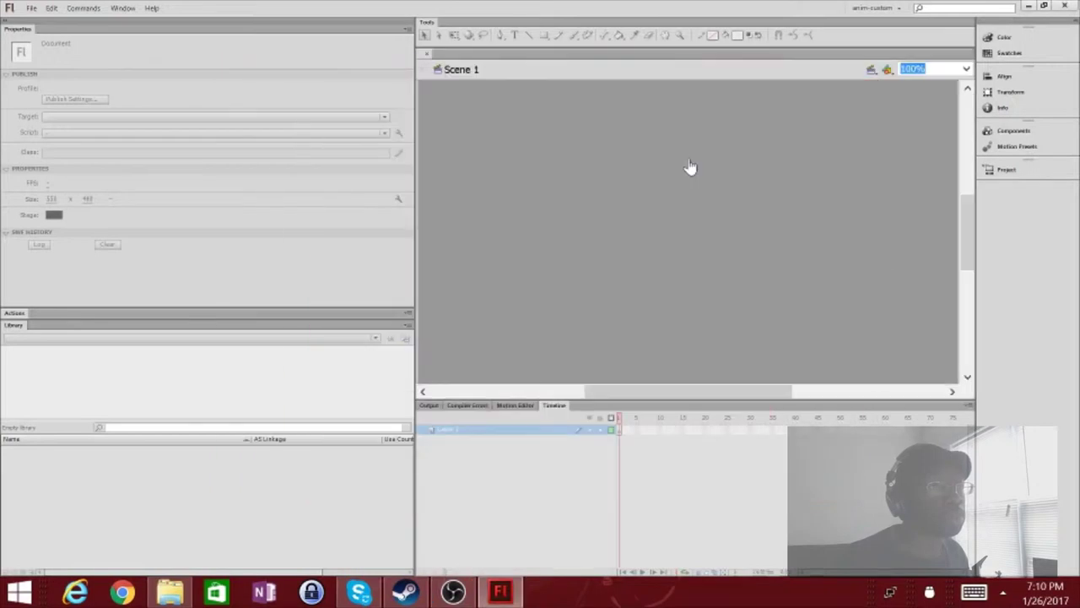
Resize the stage to 17 by 11 inches in Document Settings
click(402, 201)
text(17)
key(Tab)
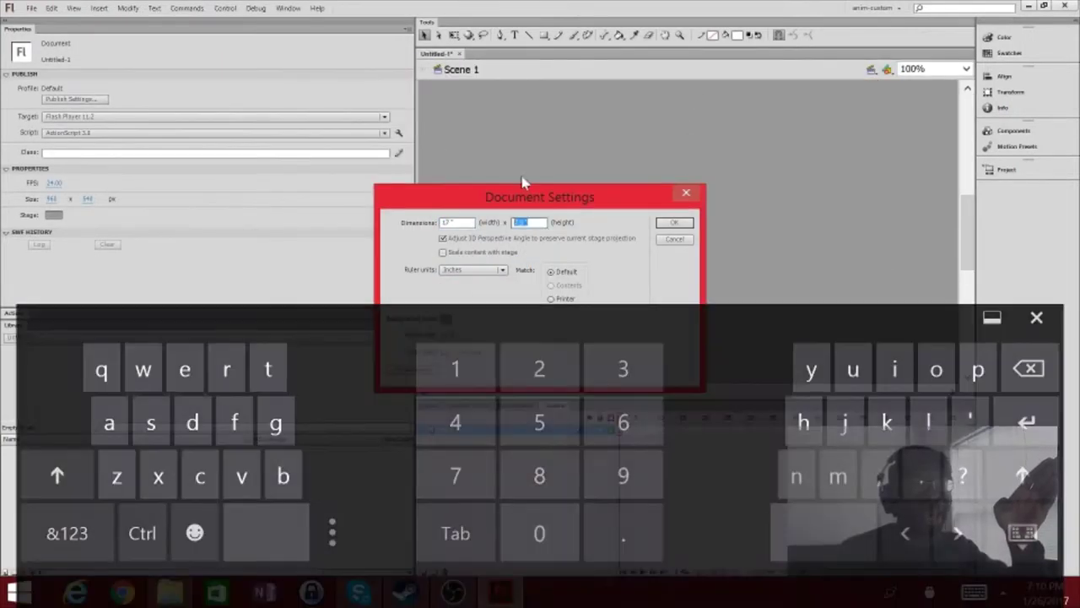
text(11)
key(Return)
With a small white brush, sketch the head, torso outline and upper-right arm
key(b)
click(659, 34)
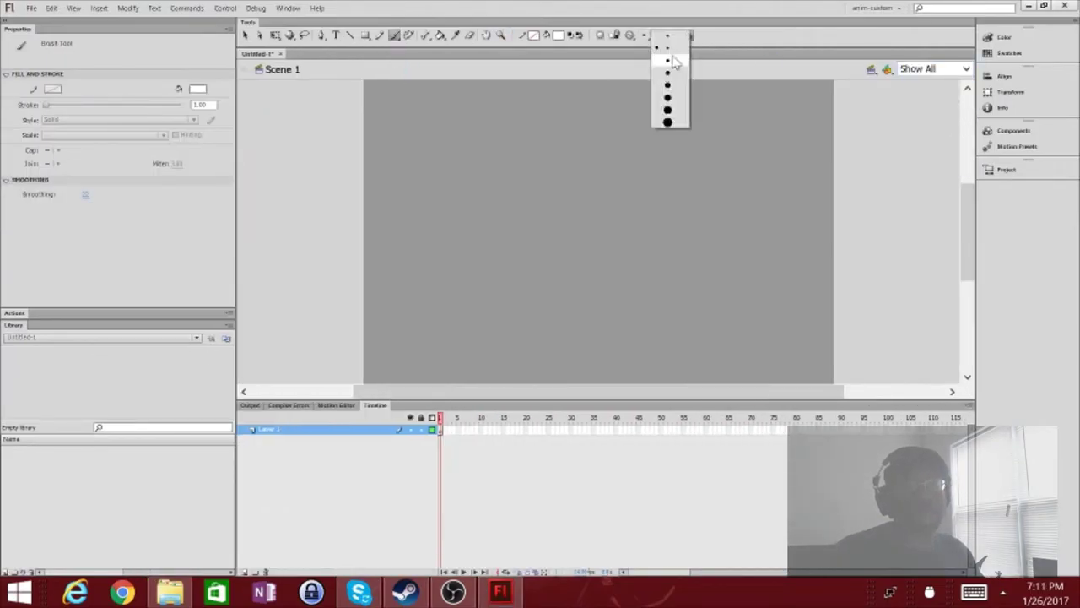
click(660, 53)
drag(485, 118, 477, 371)
mouse_move(439, 144)
mouse_down()
mouse_move(490, 249)
mouse_move(526, 207)
mouse_up()
drag(489, 118, 532, 220)
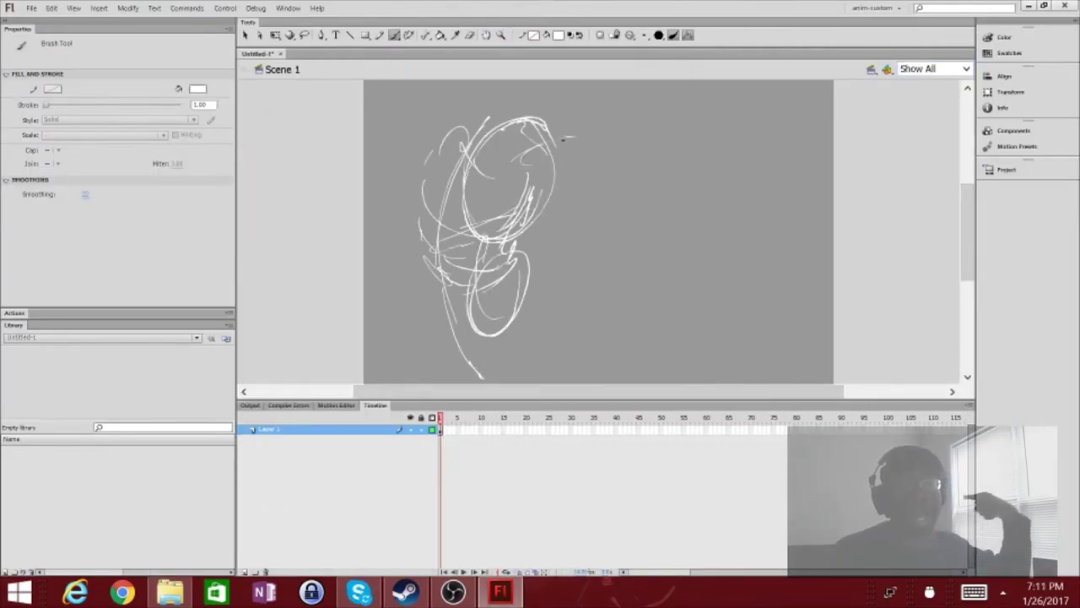
drag(515, 160, 610, 152)
drag(396, 127, 456, 97)
mouse_move(410, 148)
mouse_down()
mouse_move(435, 127)
mouse_move(376, 198)
mouse_up()
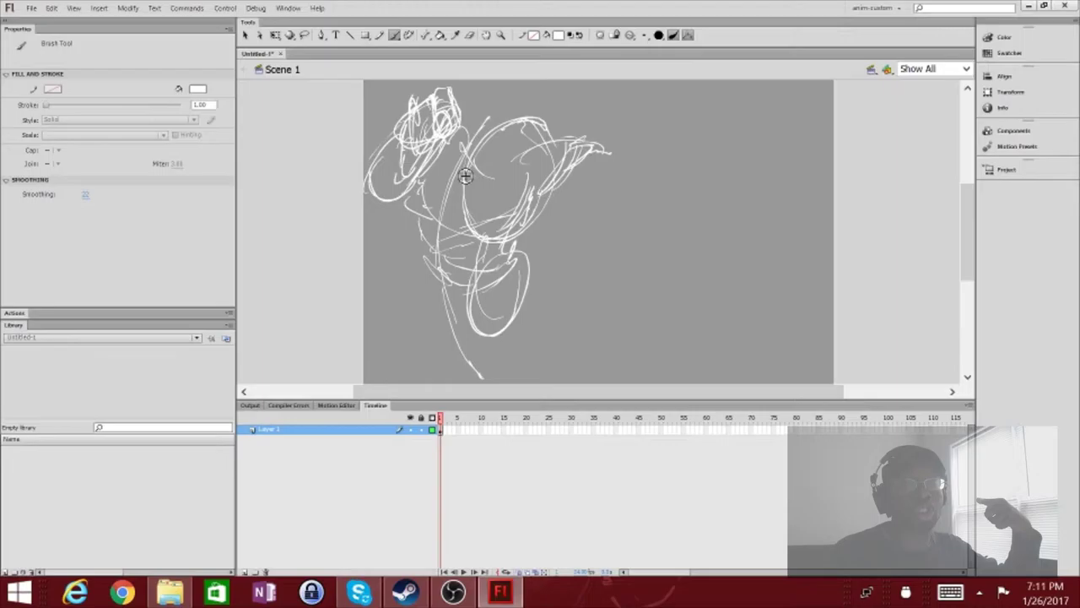
Continue sketching the diagonal arm, hand, torso ovals, left arm and legs in white
mouse_move(460, 140)
mouse_down()
mouse_move(447, 284)
mouse_move(507, 338)
mouse_up()
mouse_move(527, 190)
mouse_down()
mouse_move(559, 118)
mouse_move(603, 109)
mouse_up()
drag(506, 127, 519, 240)
mouse_move(547, 174)
mouse_down()
mouse_move(482, 174)
mouse_move(431, 236)
mouse_up()
drag(367, 165, 350, 236)
drag(464, 118, 534, 113)
drag(507, 262, 473, 329)
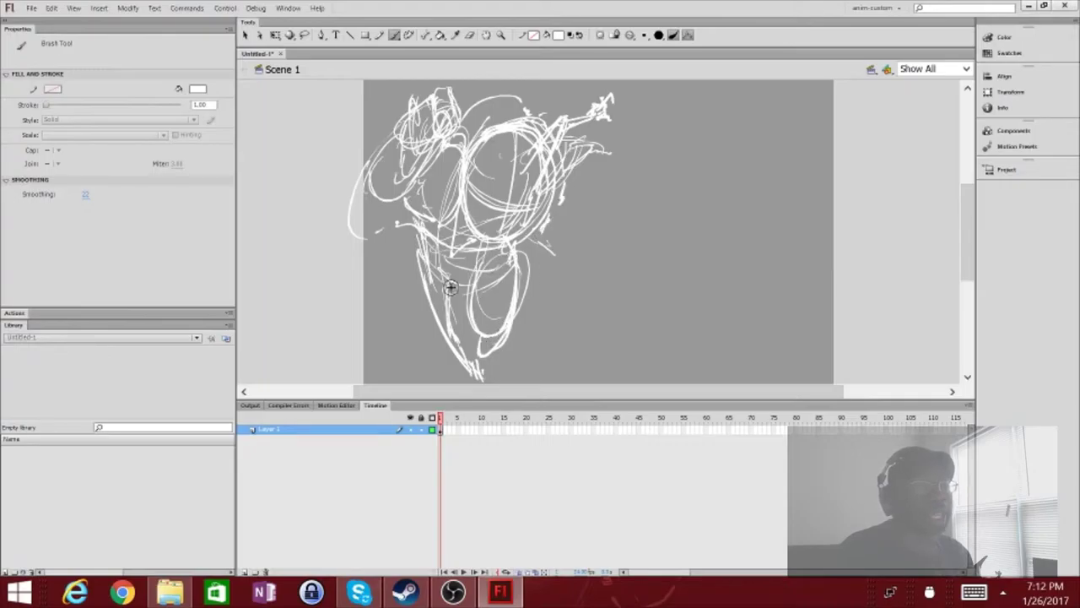
mouse_move(422, 236)
mouse_down()
mouse_move(472, 312)
mouse_move(448, 380)
mouse_up()
mouse_move(367, 169)
mouse_down()
mouse_move(437, 218)
mouse_move(568, 205)
mouse_up()
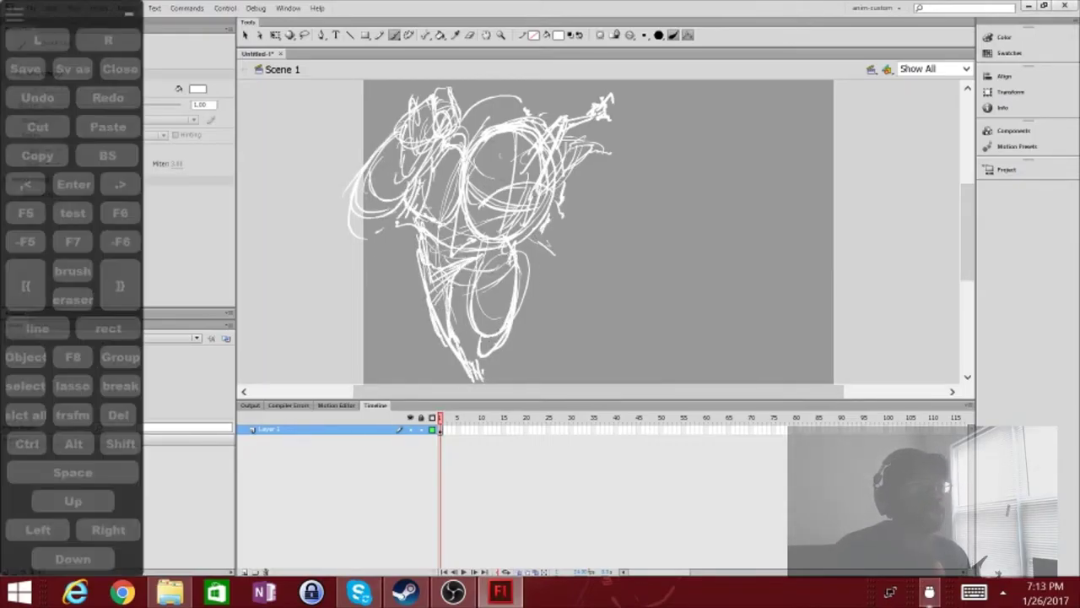
Add a new frame with onion skinning on and set the brush colour to black
key(F7)
click(557, 35)
click(561, 60)
Save the file as meetTheArtist.fla and ink the round head outline in black
key(ctrl+shift+s)
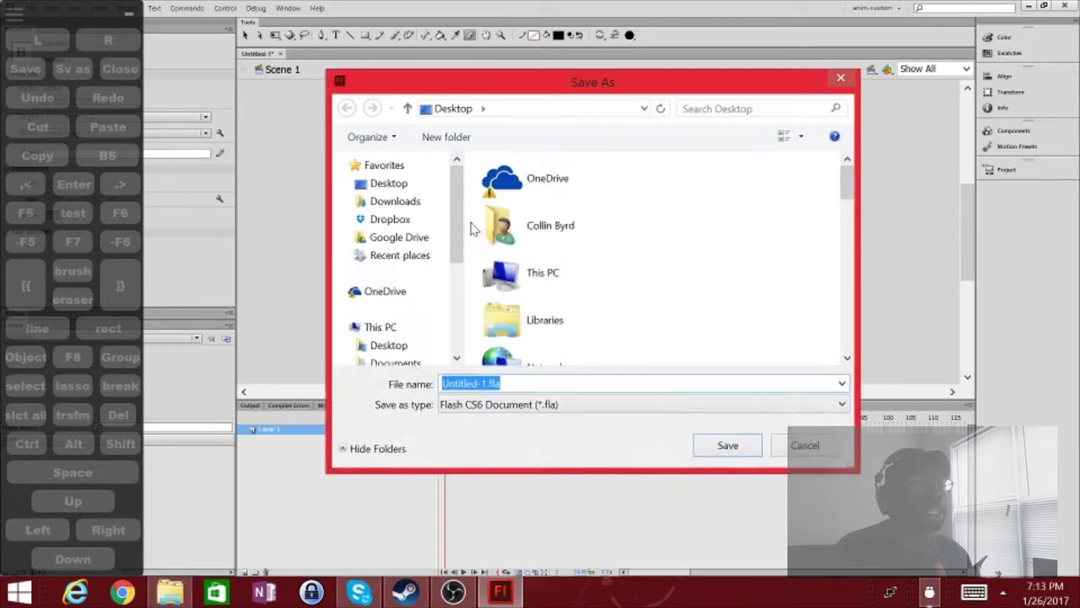
text(meetThe Artist)
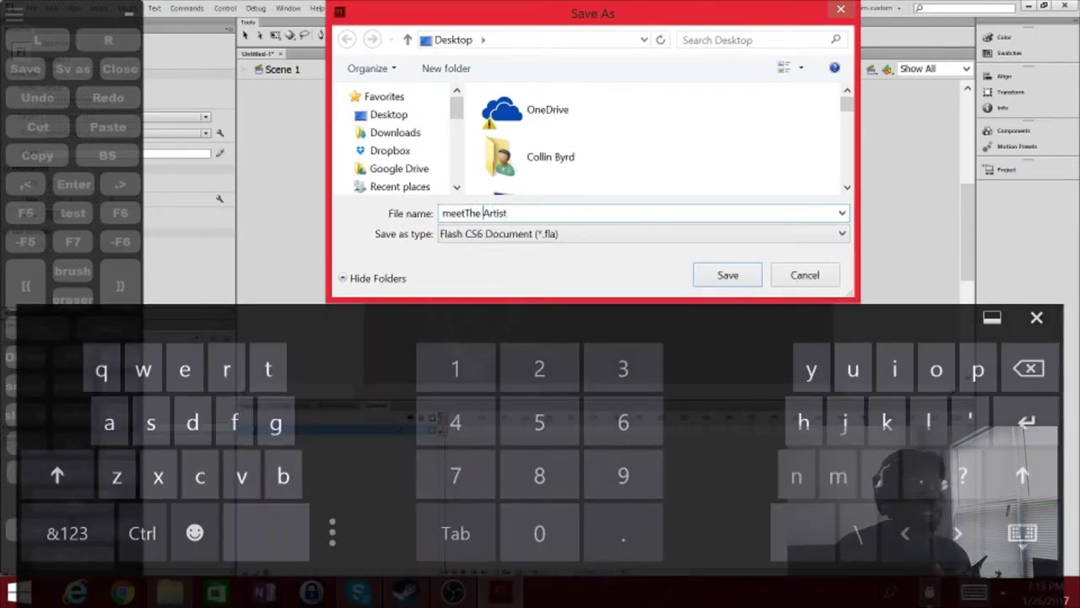
key(Return)
drag(458, 184, 545, 211)
Ink the helmet band and cap, dock the shortcut pad left, and zoom to 50%
mouse_move(462, 202)
mouse_down()
mouse_move(517, 169)
mouse_move(563, 202)
mouse_up()
drag(513, 243, 514, 270)
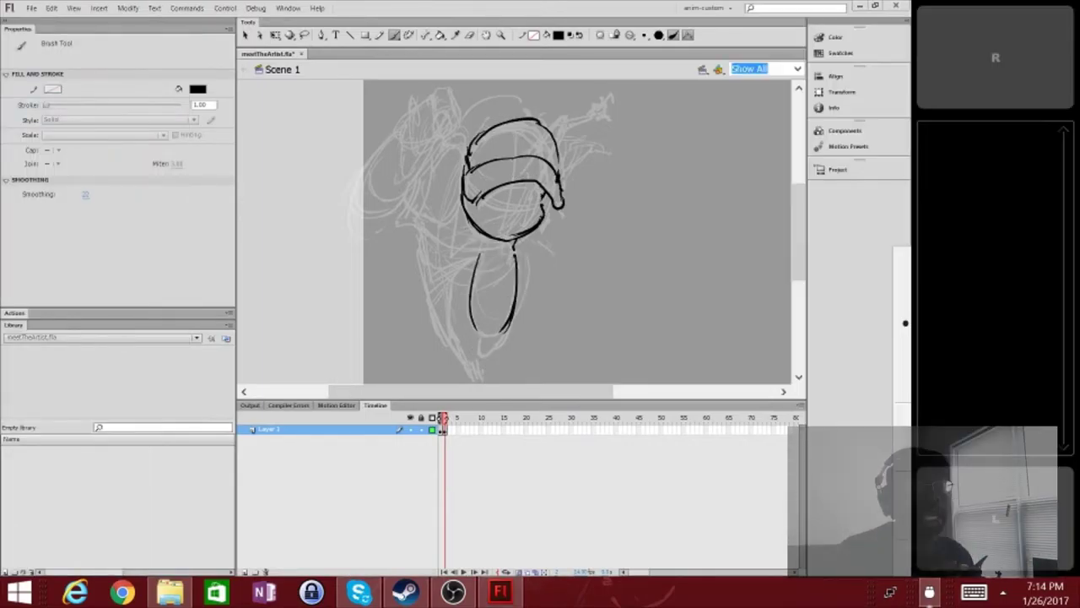
right_click(991, 361)
click(992, 361)
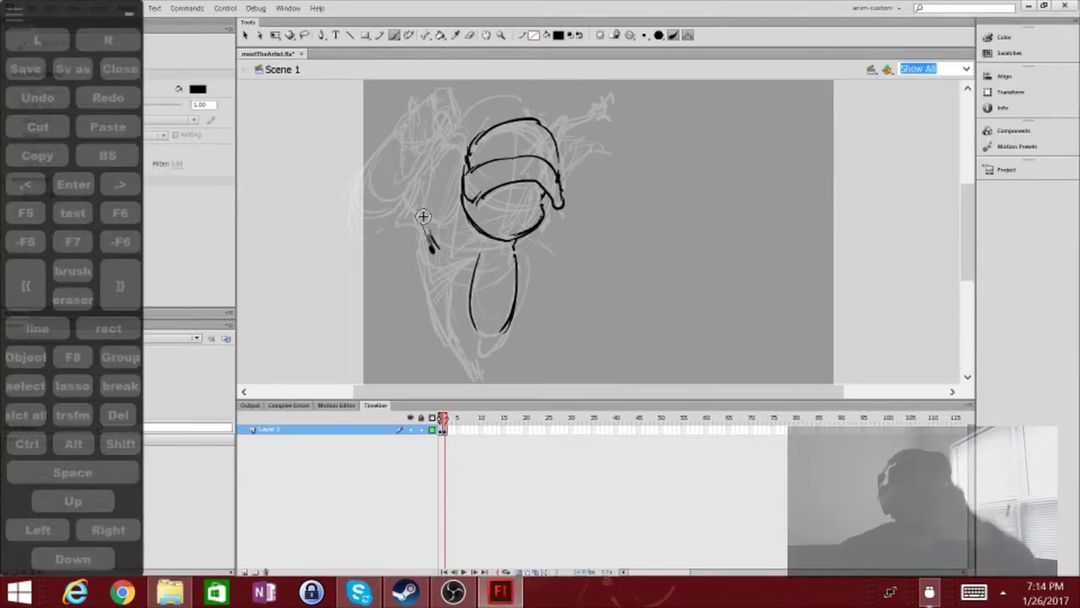
click(966, 68)
click(916, 124)
Ink the leg contours and darken the shoulder and torso lines
drag(419, 265, 373, 376)
drag(348, 211, 370, 375)
drag(371, 358, 410, 444)
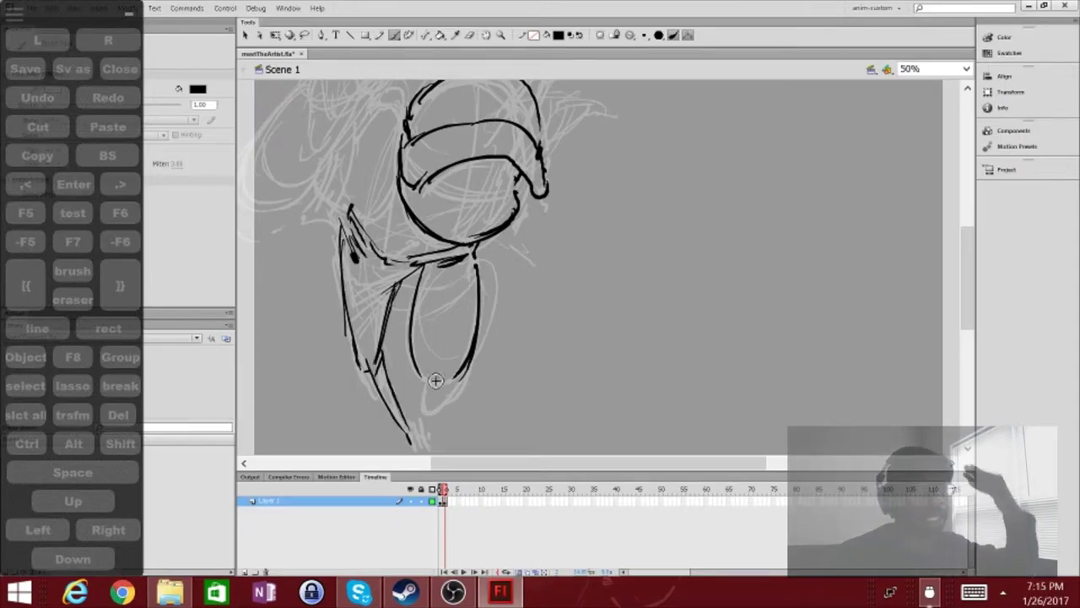
scroll(436, 380, down, 3)
mouse_move(342, 150)
mouse_down()
mouse_move(376, 285)
mouse_move(422, 362)
mouse_up()
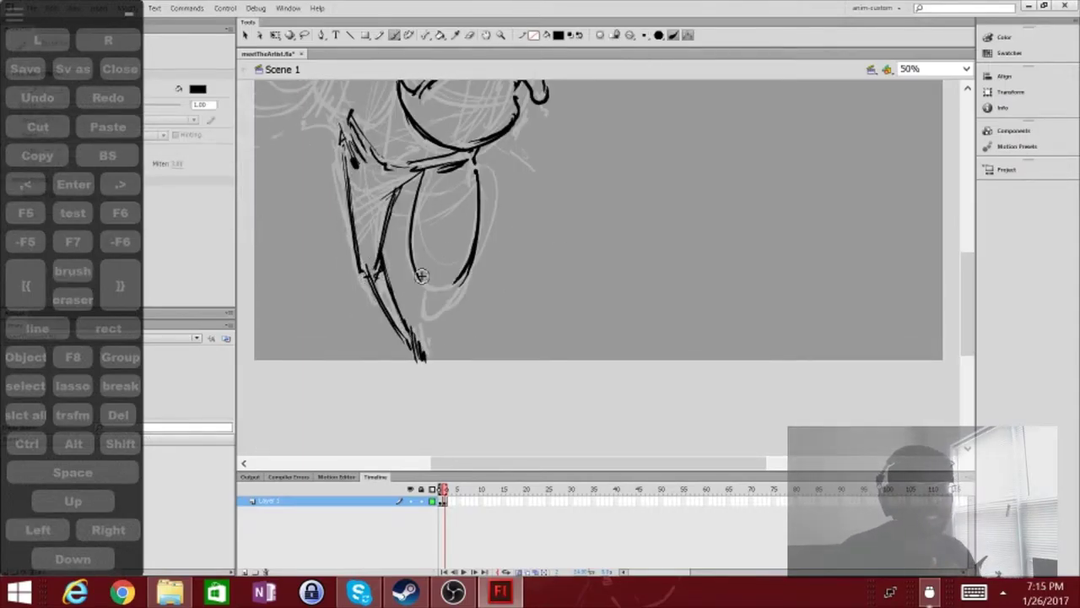
drag(406, 191, 456, 168)
drag(342, 147, 399, 204)
scroll(394, 153, up, 3)
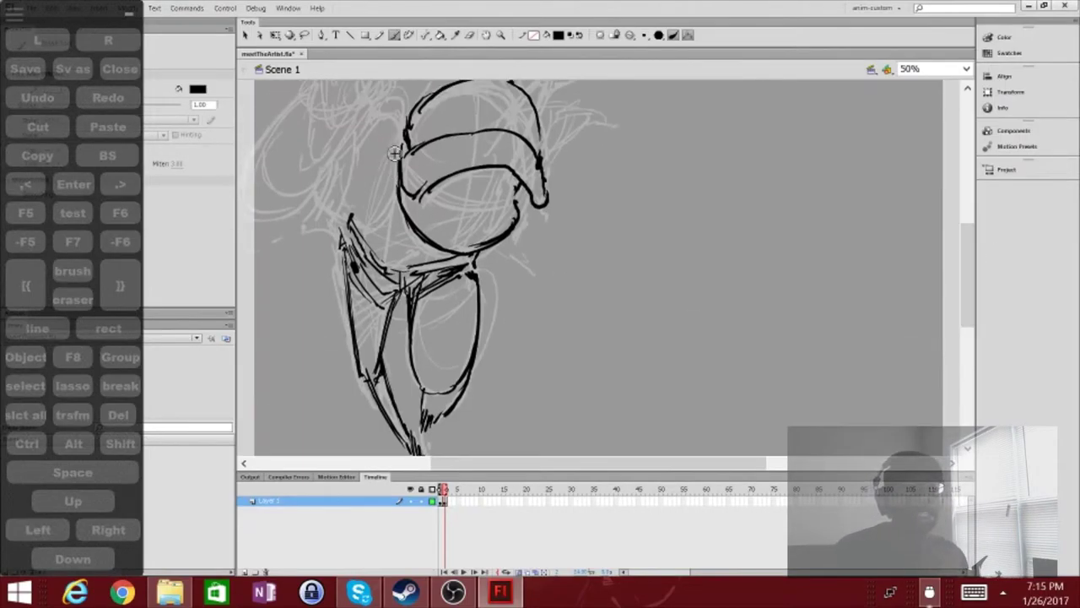
Ink the head's left edge, a vertical guide line and face marks
drag(398, 135, 386, 219)
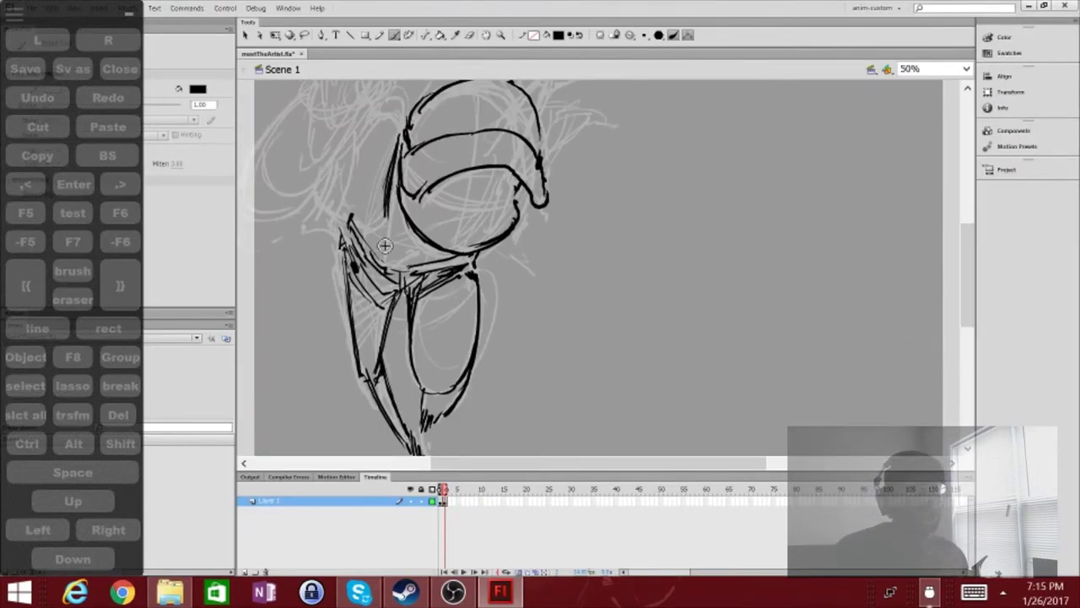
drag(483, 102, 472, 249)
drag(406, 194, 515, 211)
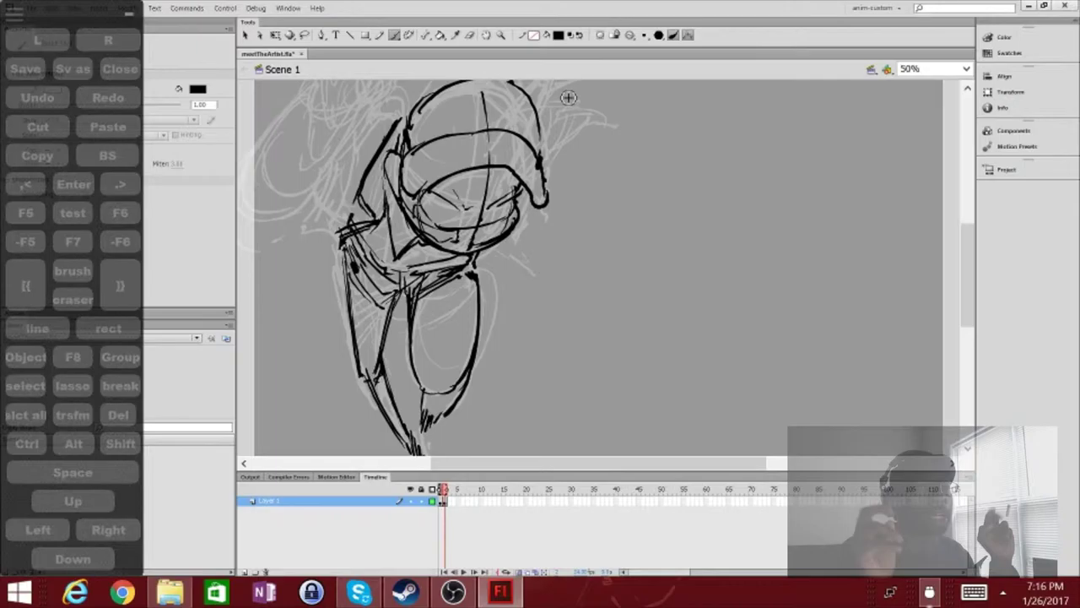
scroll(937, 141, up, 2)
Erase the old helmet strokes and redraw the helmet with visor, sides and top curve
key(e)
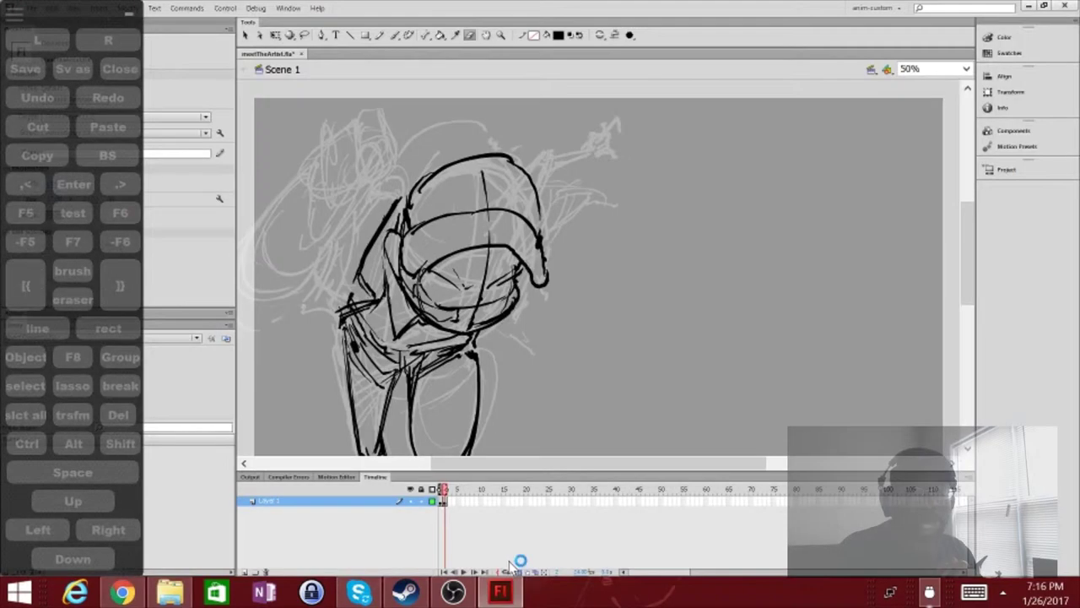
mouse_move(413, 202)
mouse_down()
mouse_move(477, 212)
mouse_move(403, 238)
mouse_up()
key(b)
drag(393, 287, 403, 229)
drag(511, 243, 541, 289)
drag(402, 248, 473, 201)
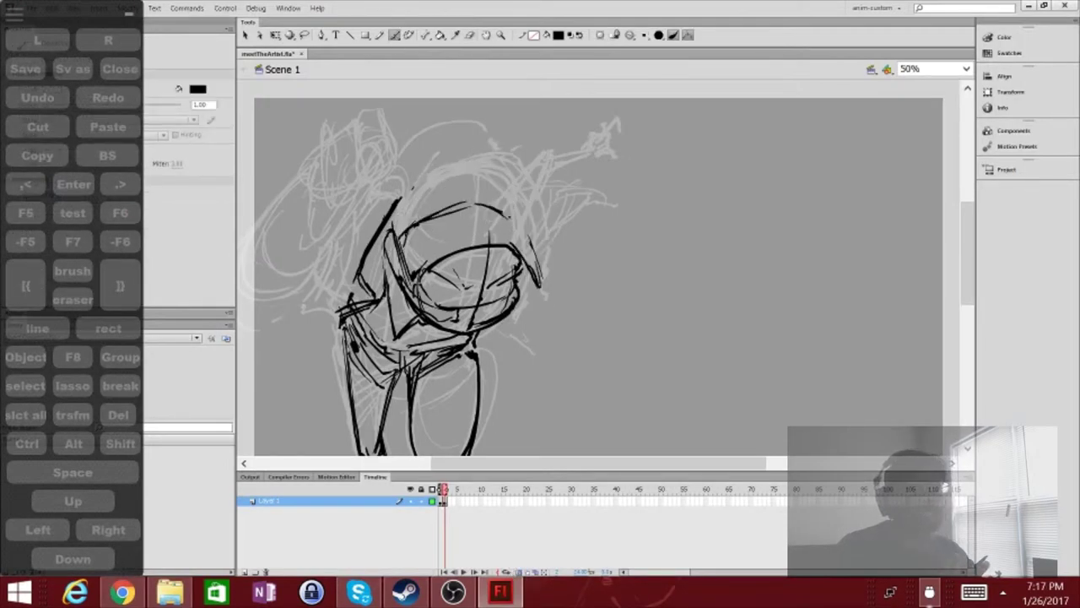
drag(397, 229, 490, 155)
drag(489, 157, 531, 237)
drag(439, 152, 537, 270)
mouse_move(530, 221)
mouse_down()
mouse_move(520, 172)
mouse_move(597, 146)
mouse_up()
Ink a loop beside the hand and the hat brim with body lines
scroll(956, 296, down, 4)
scroll(956, 295, up, 4)
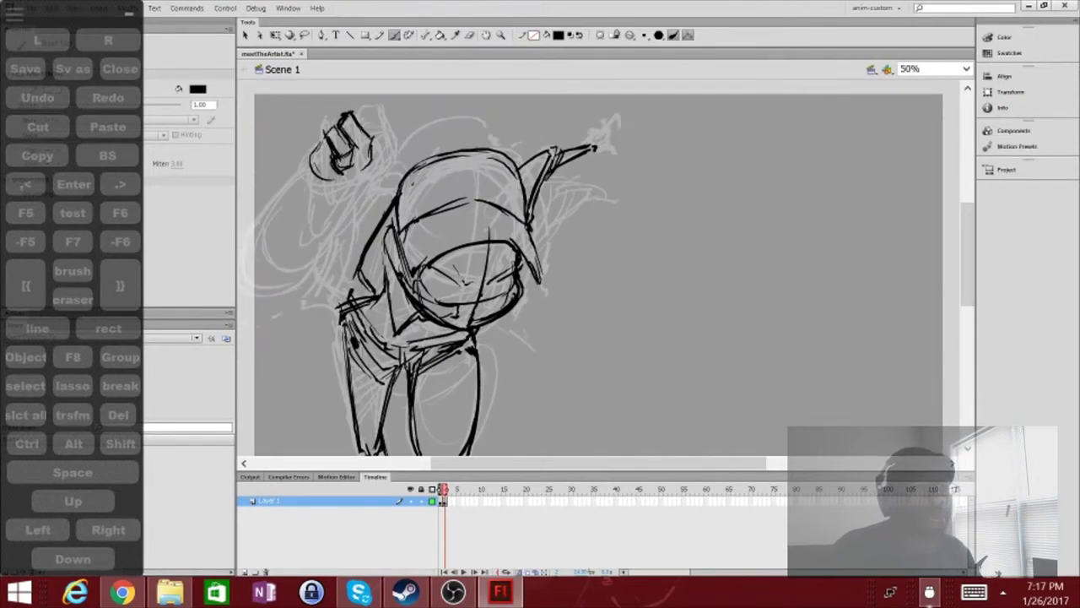
scroll(363, 154, up, 2)
drag(382, 207, 412, 212)
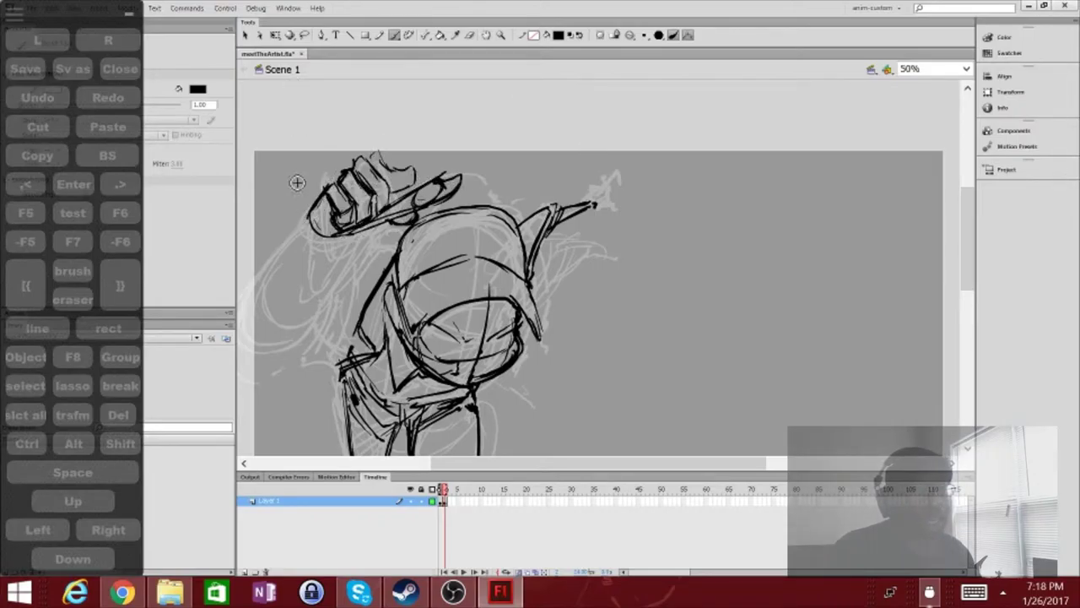
mouse_move(363, 233)
mouse_down()
mouse_move(270, 257)
mouse_move(308, 346)
mouse_up()
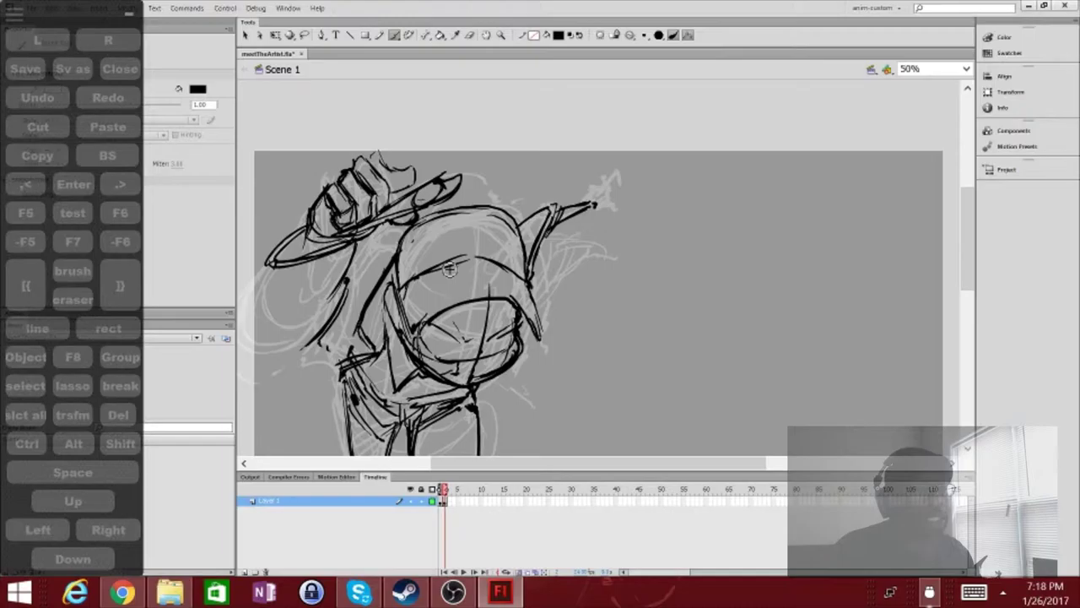
Draw the arm reaching right from the body with a hand at its end
scroll(380, 253, down, 5)
scroll(385, 169, up, 1)
mouse_move(531, 169)
mouse_down()
mouse_move(577, 142)
mouse_move(506, 278)
mouse_up()
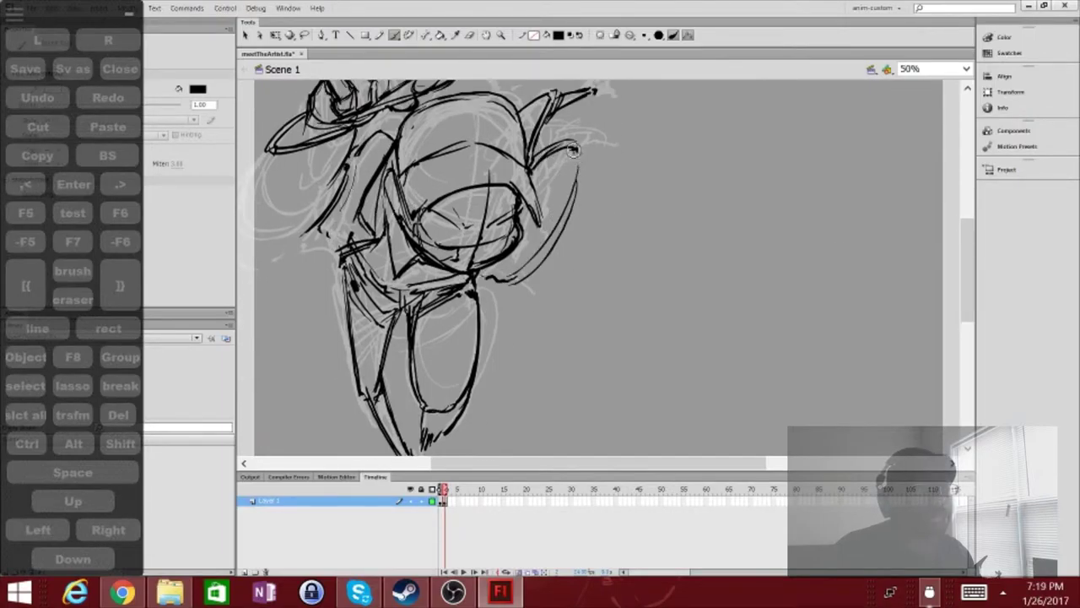
mouse_move(582, 135)
mouse_down()
mouse_move(575, 211)
mouse_move(634, 191)
mouse_up()
Ink the figure's left side: left arm, shoulder contour and body outline
drag(359, 160, 325, 246)
drag(268, 157, 243, 225)
drag(749, 316, 813, 315)
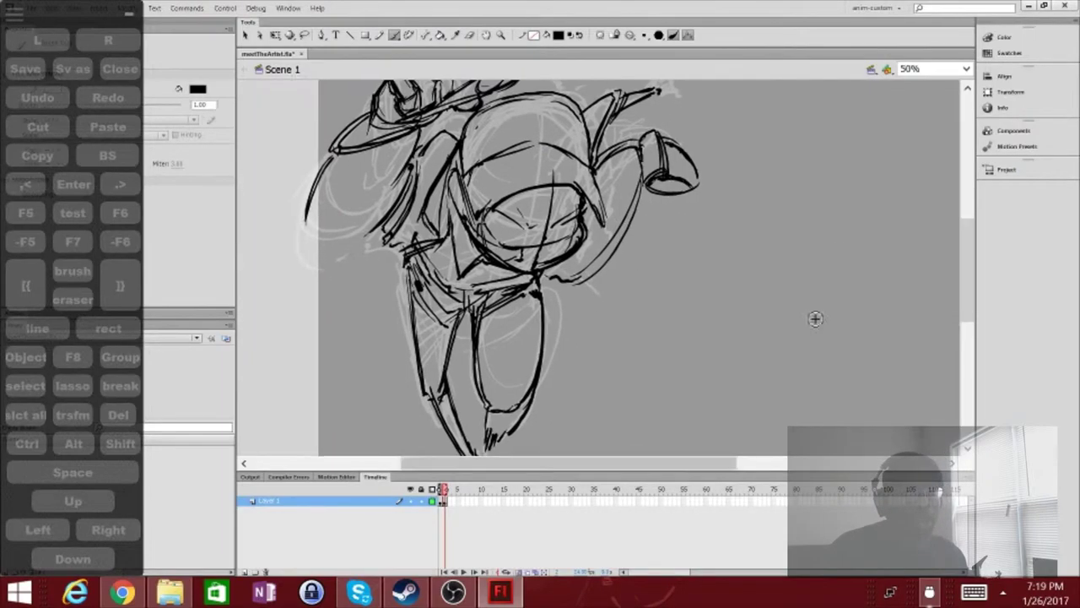
drag(363, 108, 314, 172)
drag(329, 153, 304, 239)
drag(397, 214, 350, 250)
Draw both eyes on the face, then fit the whole stage in view
drag(517, 202, 486, 229)
drag(549, 211, 582, 249)
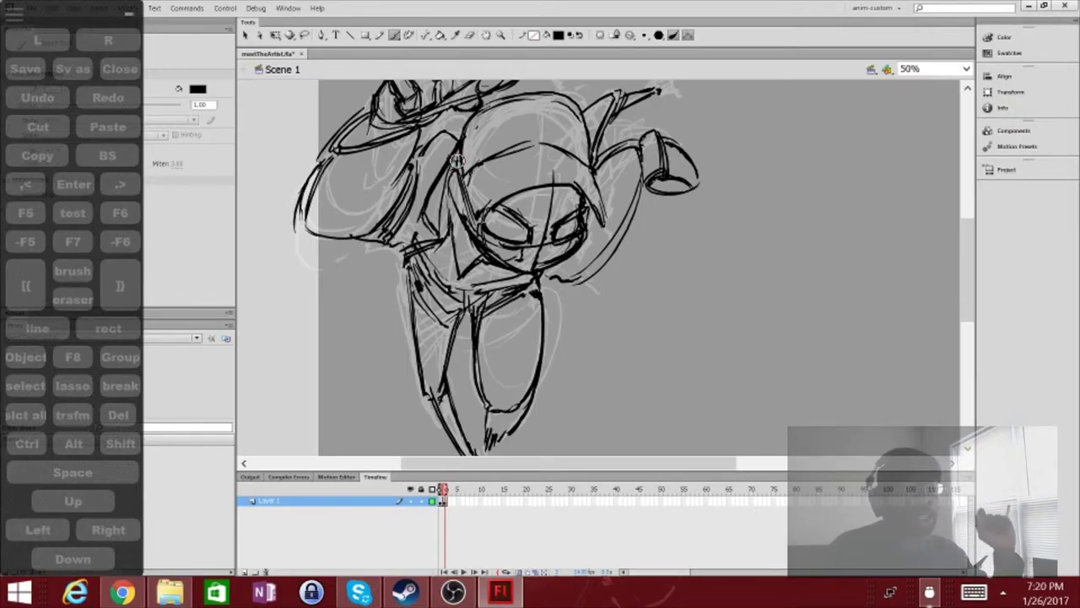
click(966, 68)
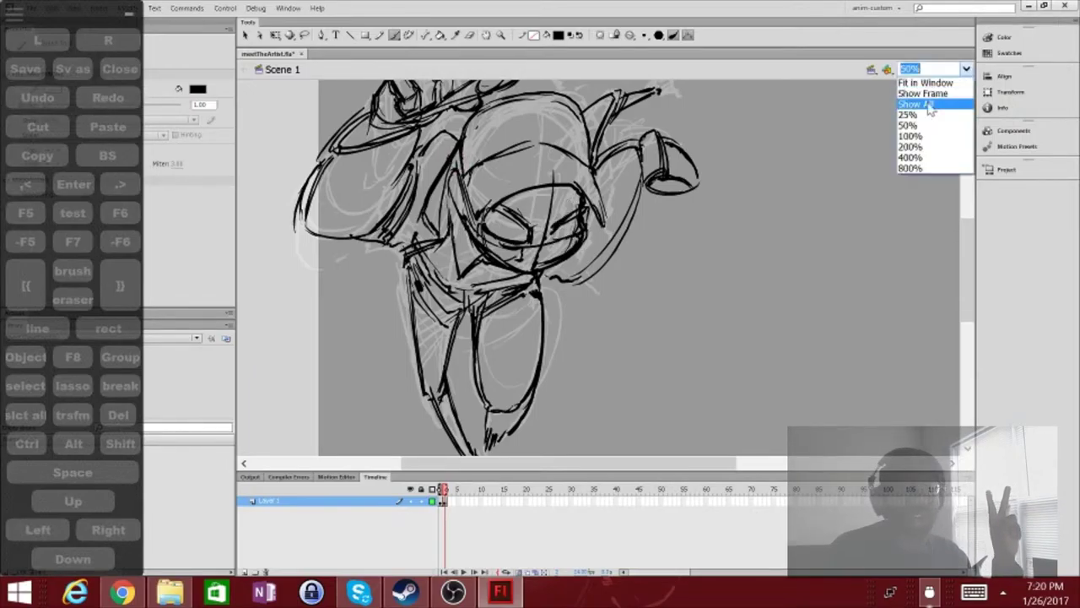
click(928, 115)
Ink the right-leg oval and left-leg lines, add a new frame, and adjust brush smoothing
drag(629, 283, 596, 401)
drag(579, 422, 545, 291)
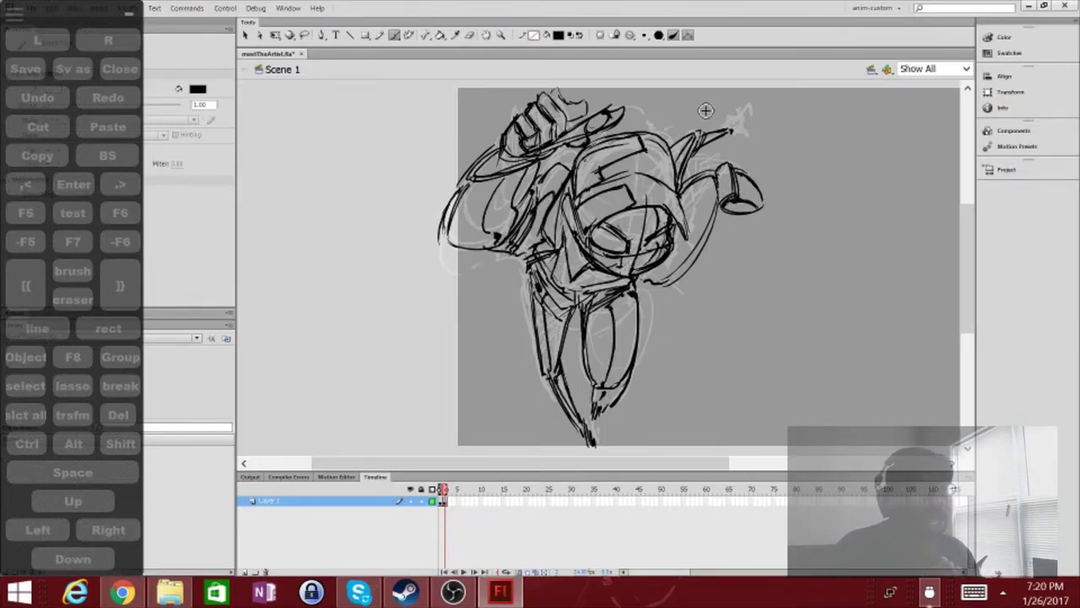
click(72, 242)
click(119, 193)
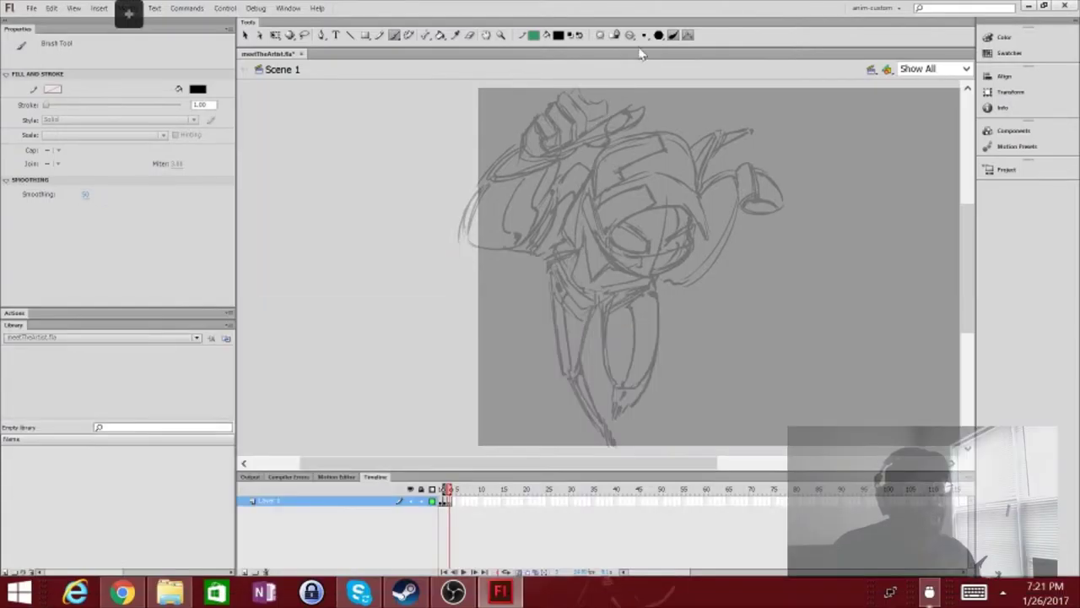
At 75% zoom, ink the drawing's right-side strokes and redraw the leg's right side
click(967, 68)
click(928, 138)
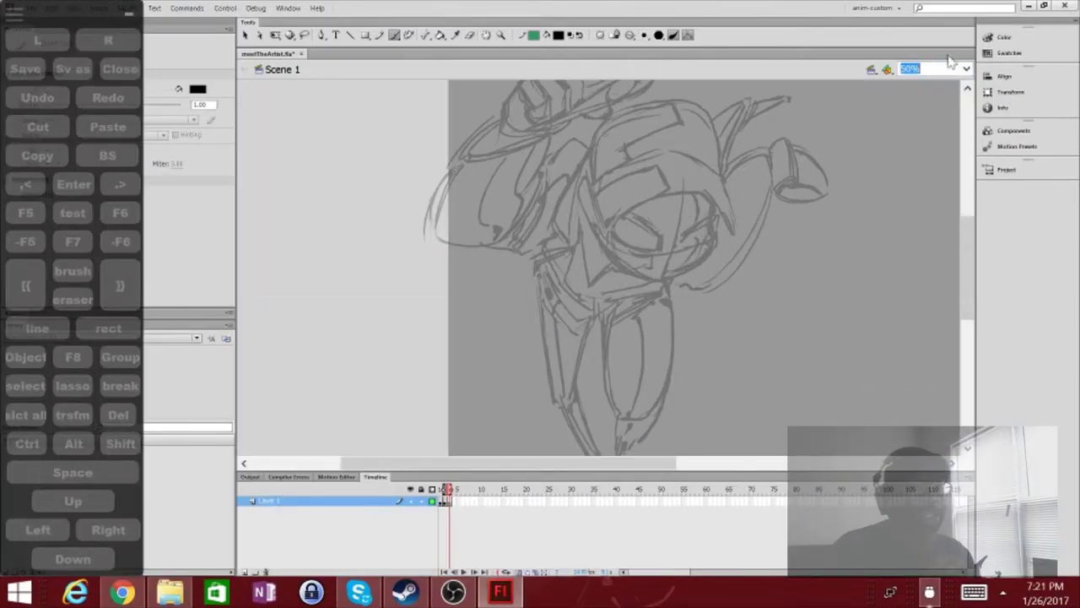
text(75)
key(Return)
drag(765, 228, 698, 284)
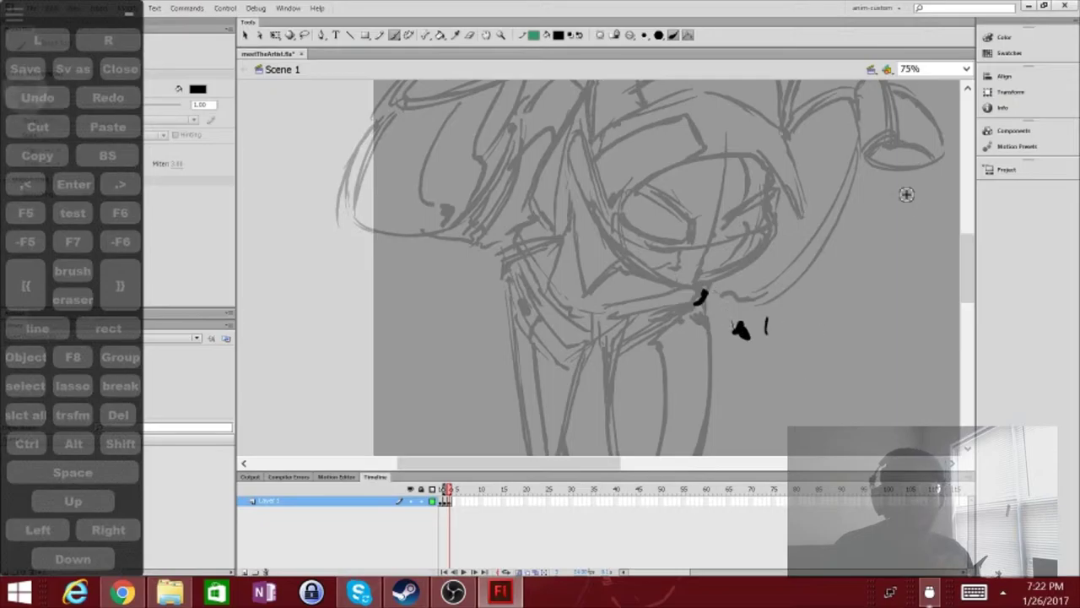
mouse_move(700, 287)
mouse_down()
mouse_move(680, 313)
mouse_move(603, 338)
mouse_up()
scroll(602, 338, down, 3)
drag(608, 190, 625, 331)
key(ctrl+z)
mouse_move(699, 140)
mouse_down()
mouse_move(688, 314)
mouse_move(673, 335)
mouse_up()
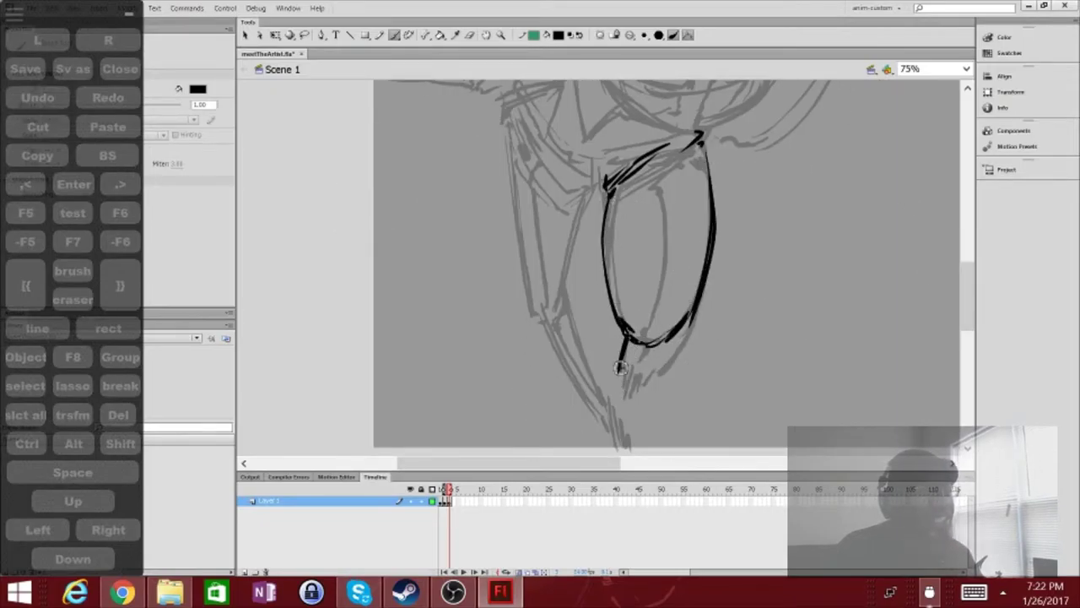
Ink the V-shaped line below the chin and the ear line, undoing the waist hatching
scroll(690, 323, up, 5)
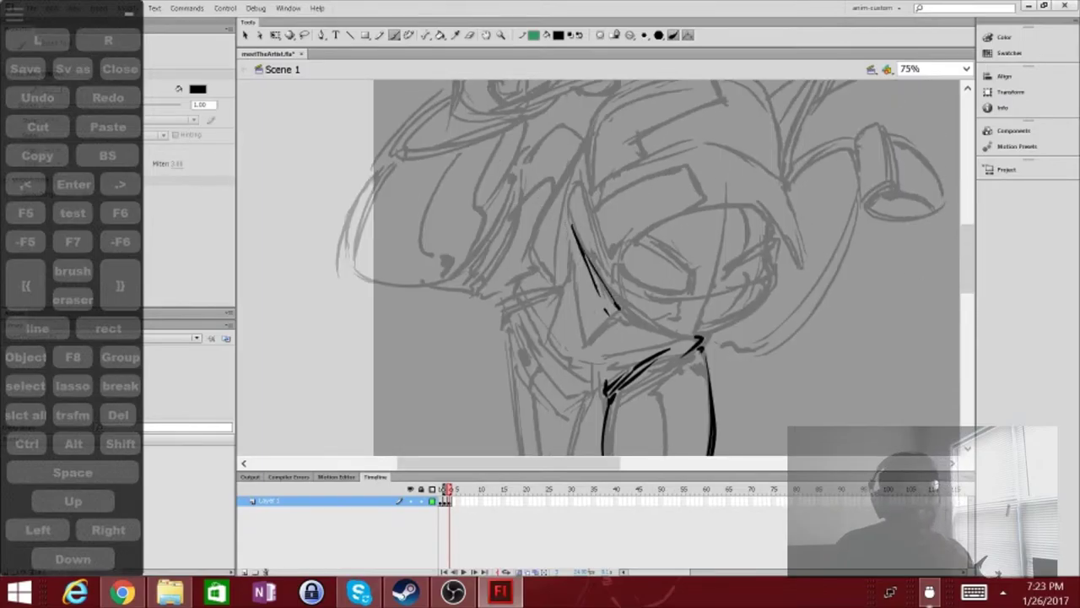
mouse_move(571, 236)
mouse_down()
mouse_move(591, 339)
mouse_move(621, 314)
mouse_move(650, 328)
mouse_up()
key(e)
key(b)
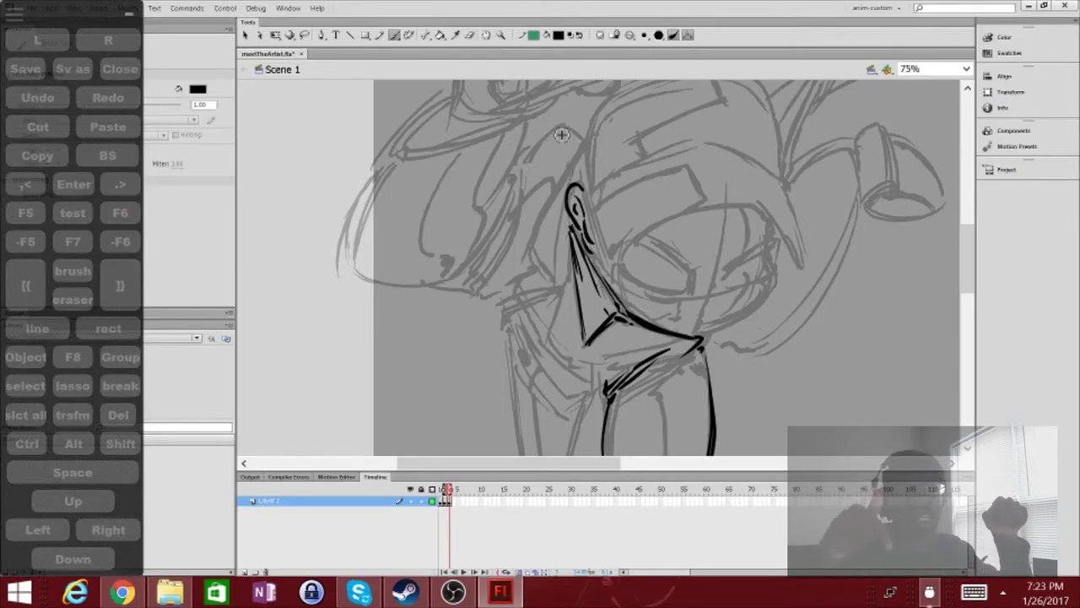
mouse_move(577, 158)
mouse_down()
mouse_move(571, 226)
mouse_move(537, 249)
mouse_up()
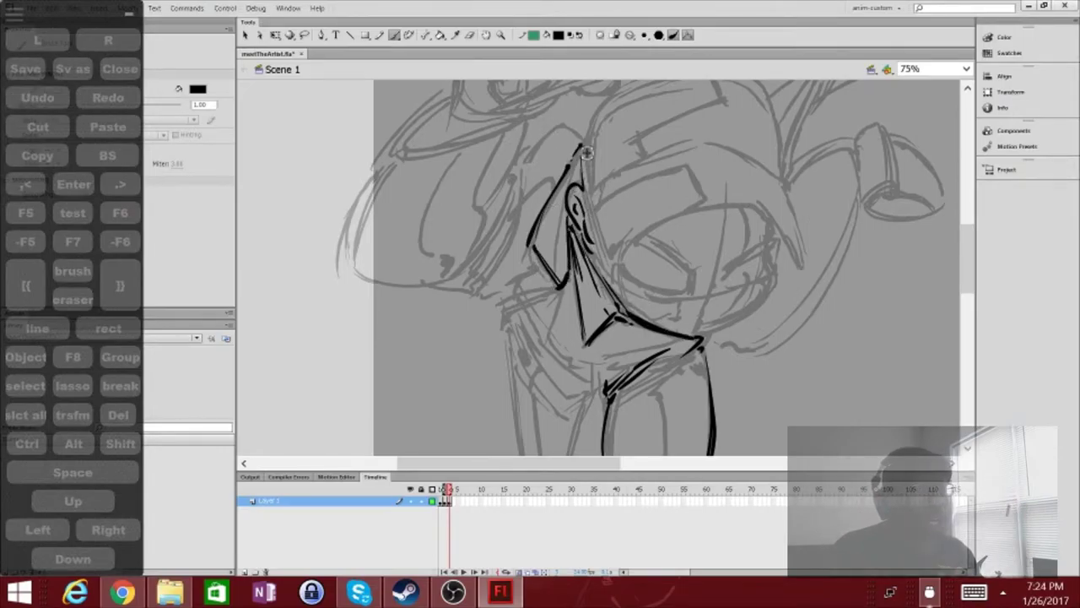
scroll(586, 152, down, 4)
mouse_move(564, 120)
mouse_down()
mouse_move(507, 159)
mouse_move(525, 133)
mouse_move(503, 158)
mouse_up()
key(ctrl+z)
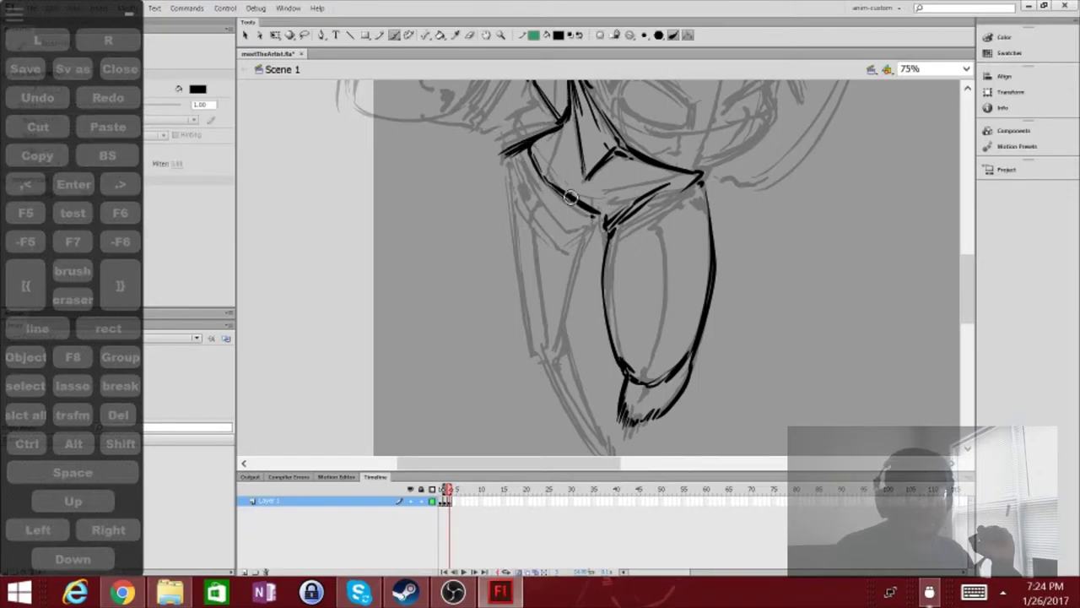
key(ctrl+z)
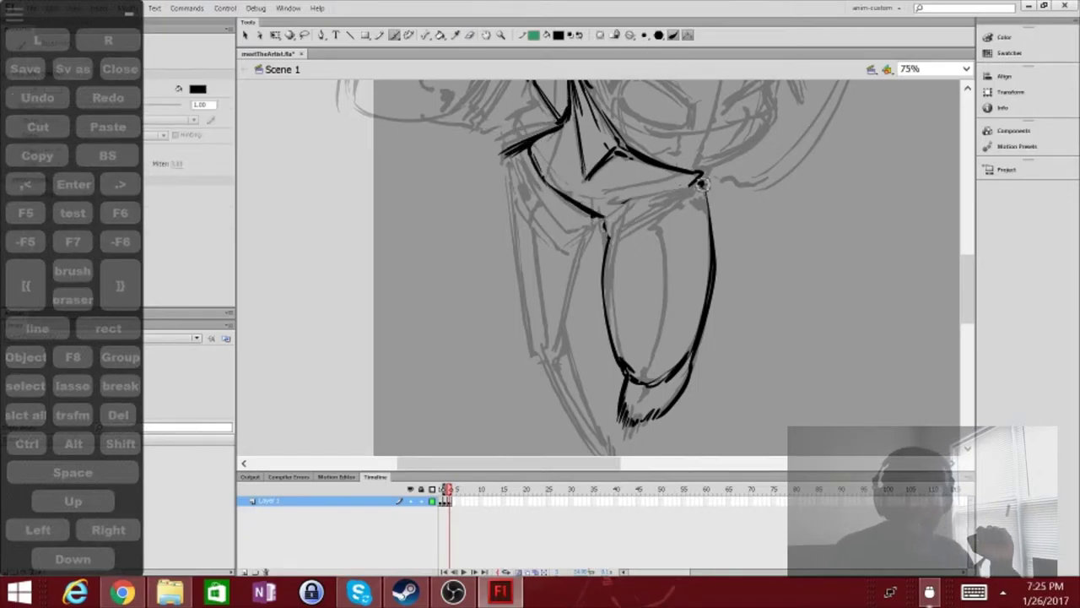
Continue the head outline's right side and ink the back leg and right thigh edges
key(ctrl+equal)
key(ctrl+minus)
key(ctrl+minus)
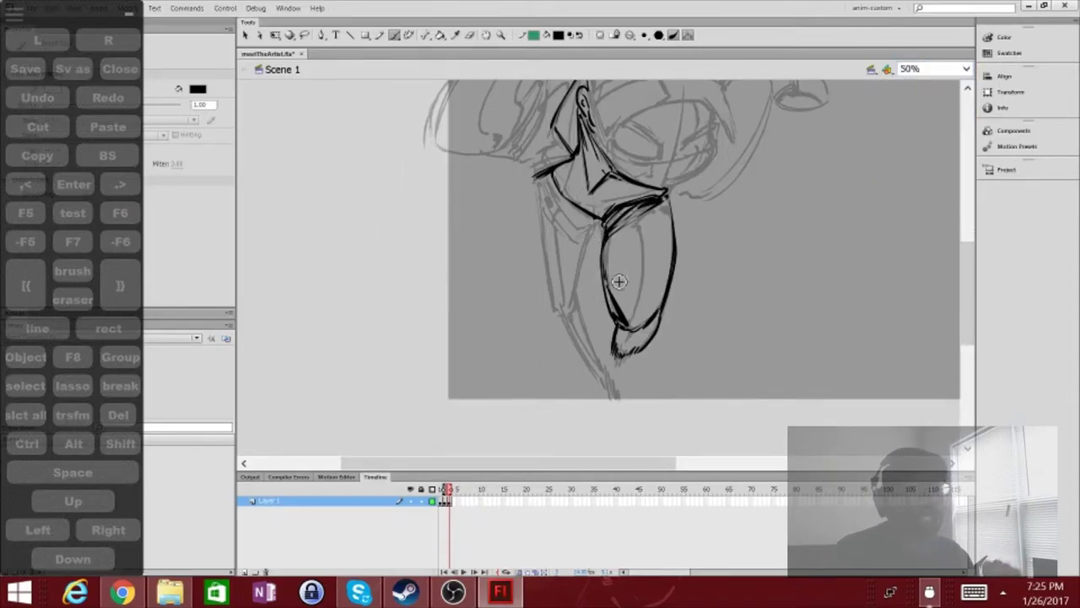
scroll(711, 195, up, 2)
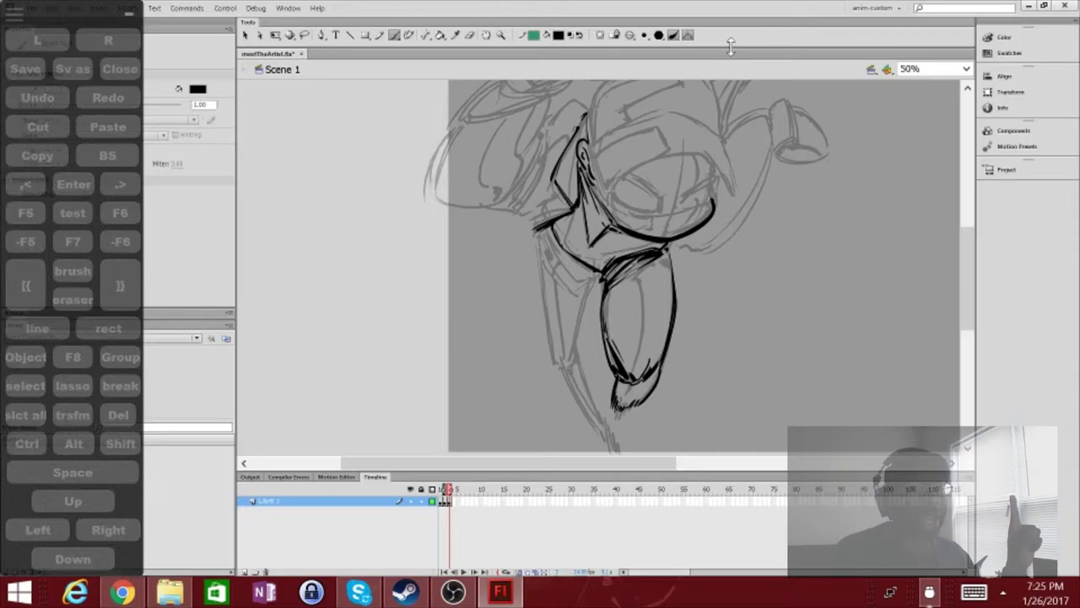
key(ctrl+z)
drag(688, 154, 731, 194)
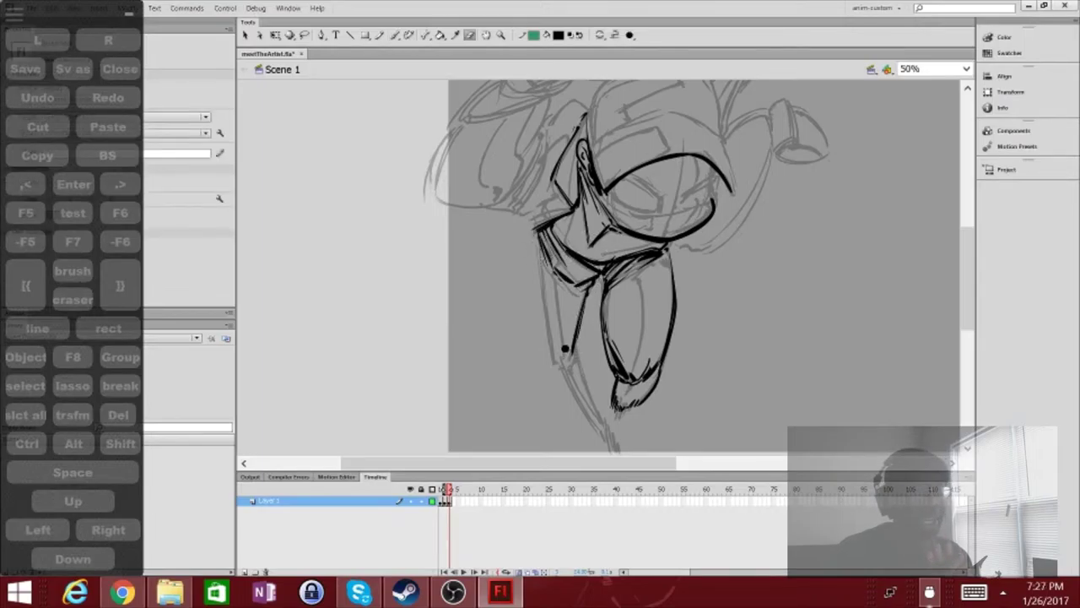
scroll(566, 349, up, 2)
mouse_move(509, 120)
mouse_down()
mouse_move(530, 304)
mouse_move(603, 403)
mouse_up()
scroll(598, 281, down, 4)
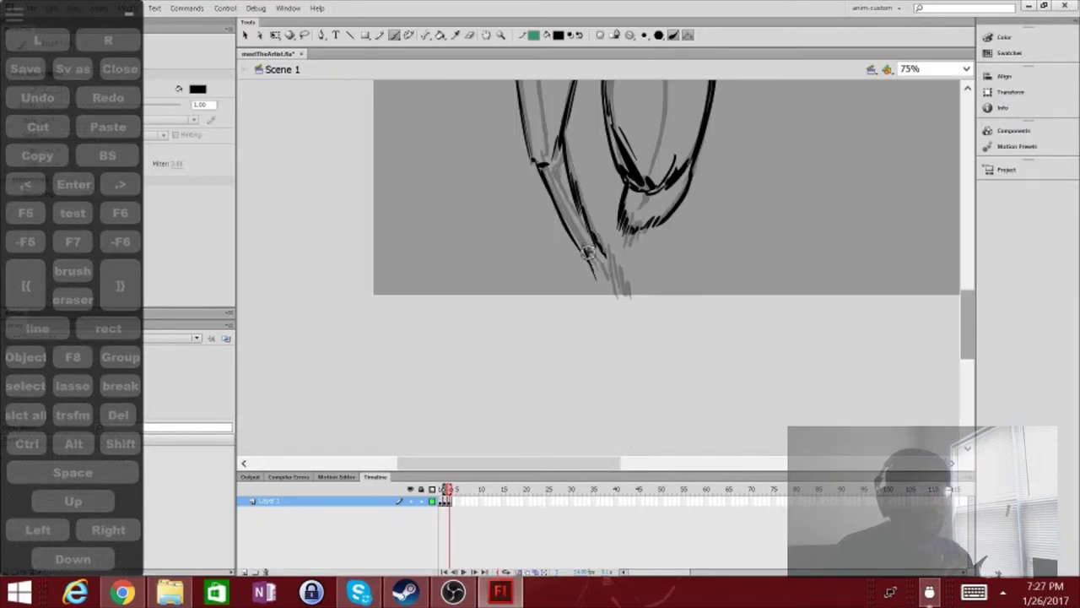
scroll(559, 331, up, 4)
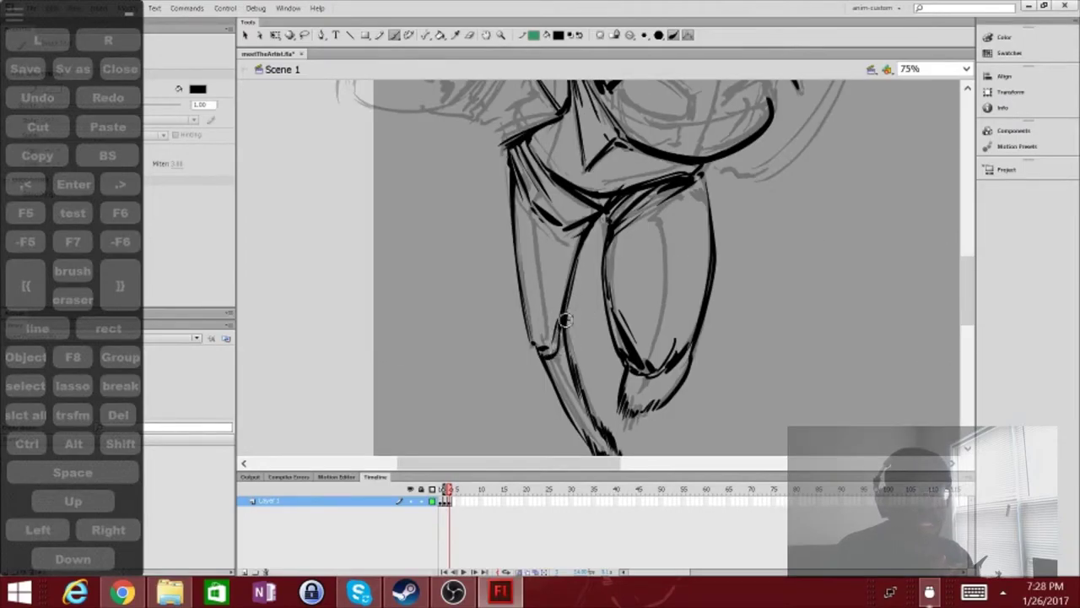
drag(552, 330, 563, 393)
drag(705, 164, 718, 253)
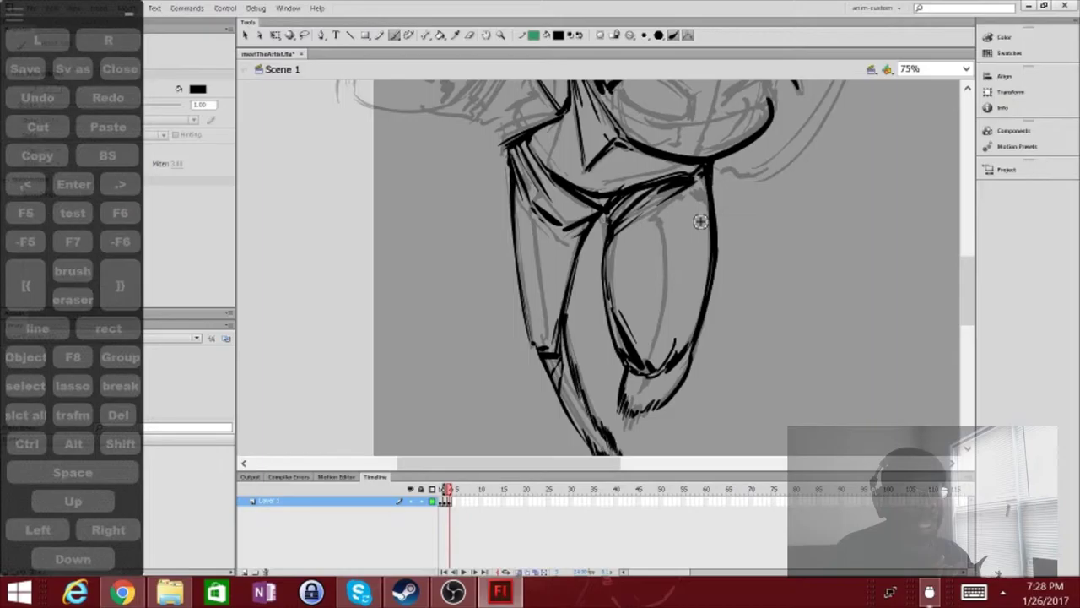
At 50% zoom, extend the hood outline's right side and thicken the raised fist's outline
scroll(701, 221, up, 3)
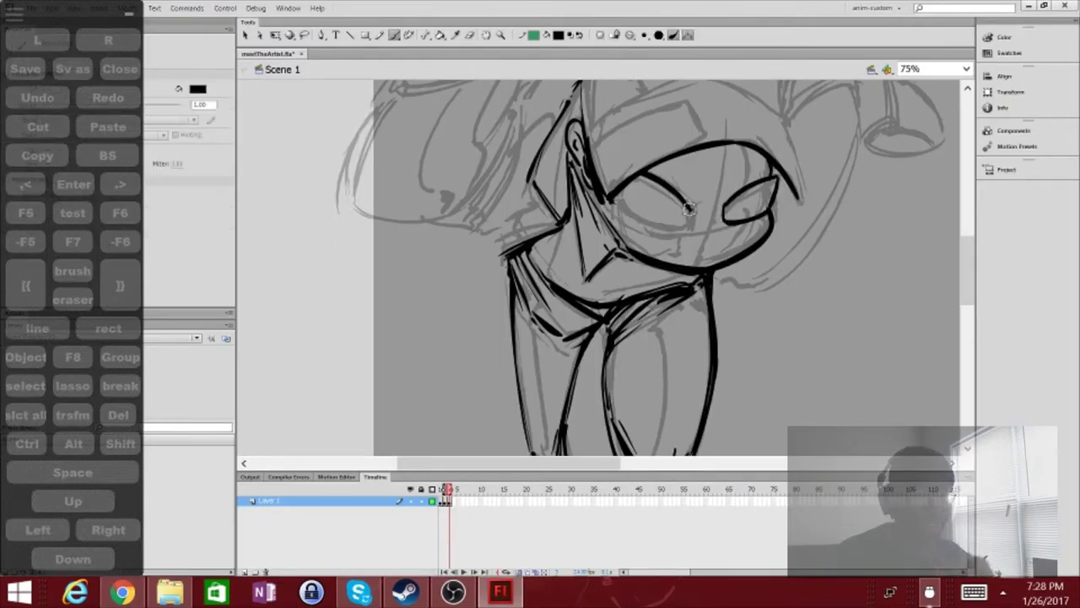
scroll(594, 255, up, 4)
key(ctrl+minus)
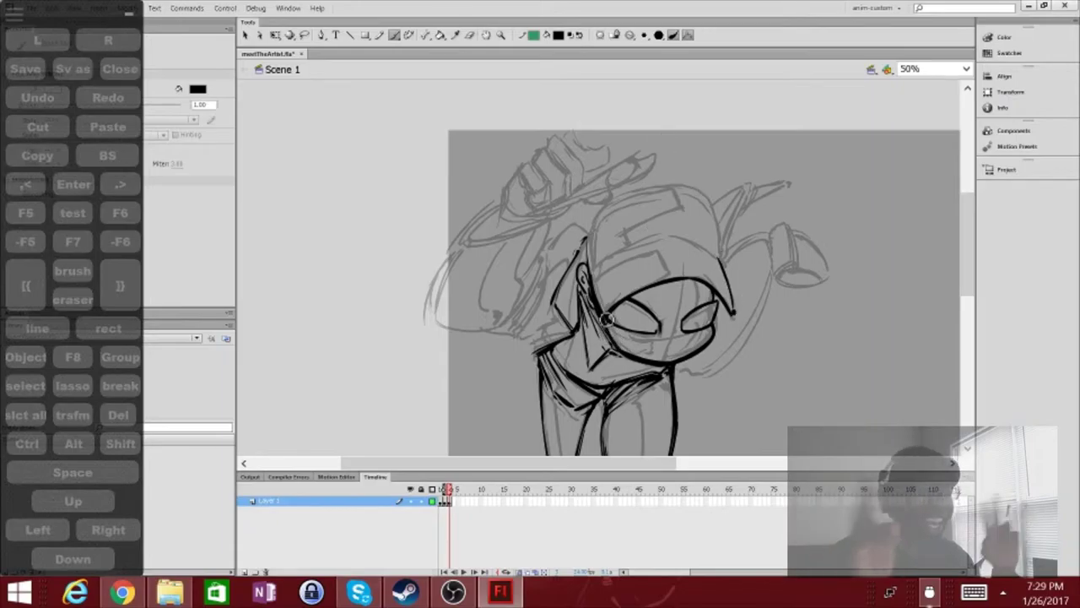
key(e)
key(b)
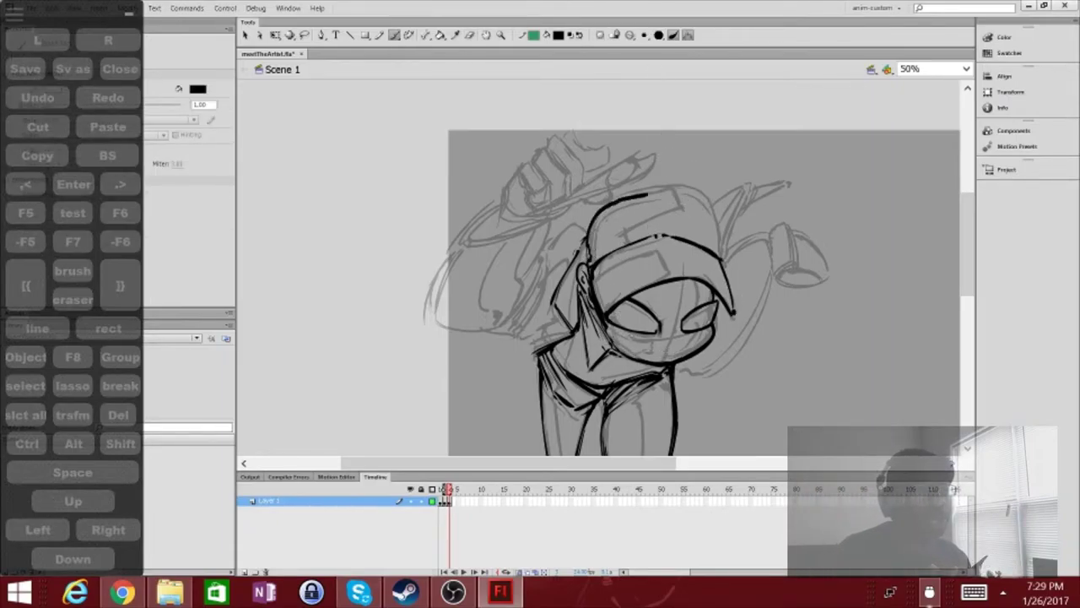
mouse_move(648, 195)
mouse_down()
mouse_move(719, 255)
mouse_move(734, 310)
mouse_up()
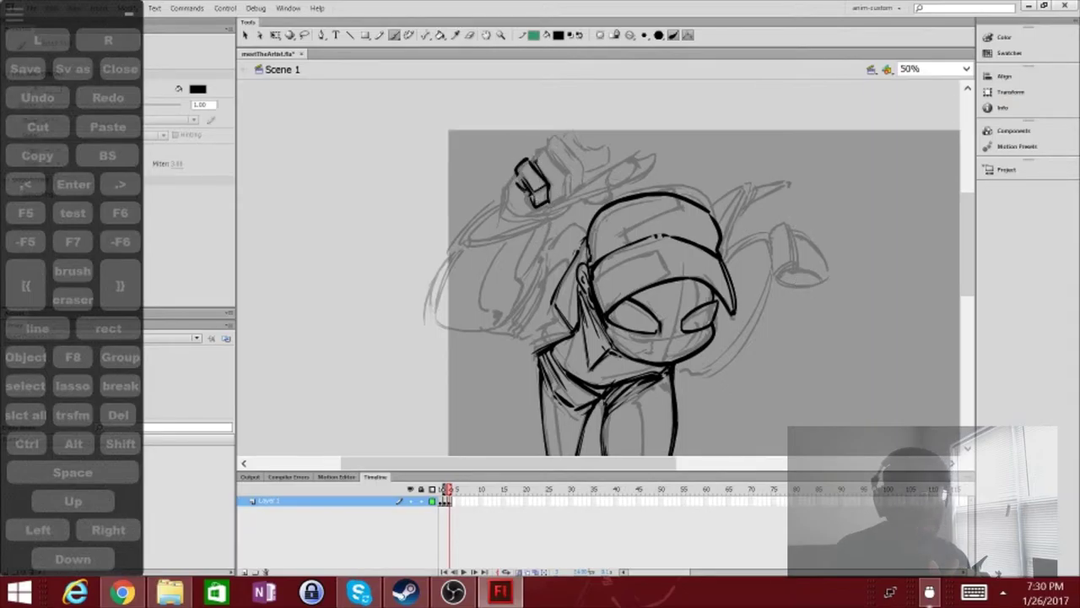
drag(564, 194, 553, 204)
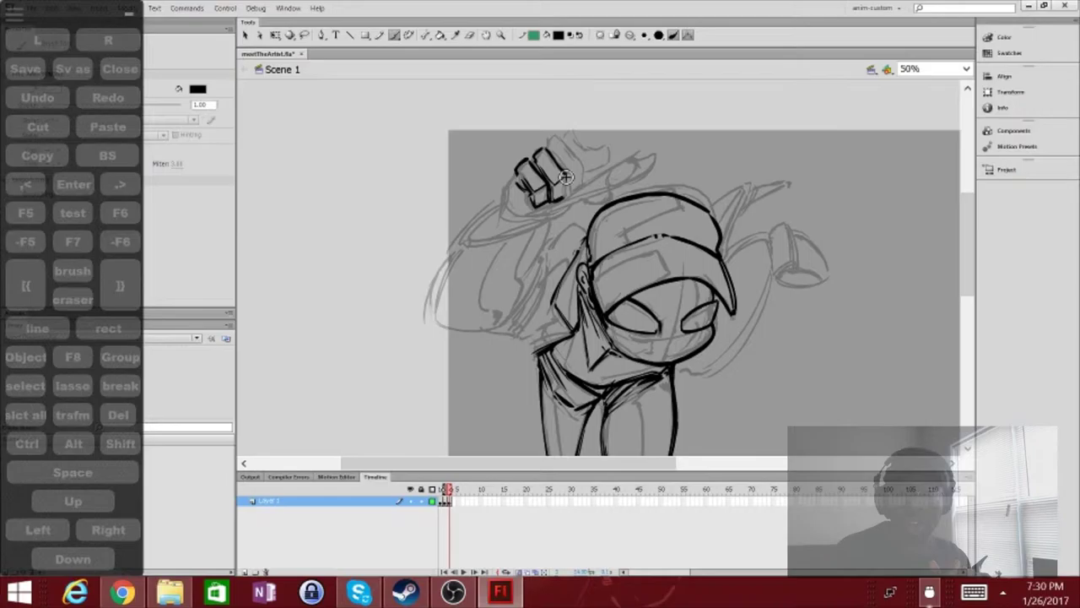
Ink the left shoulder, chest and arm lines, undoing the last chest stroke
scroll(858, 290, down, 3)
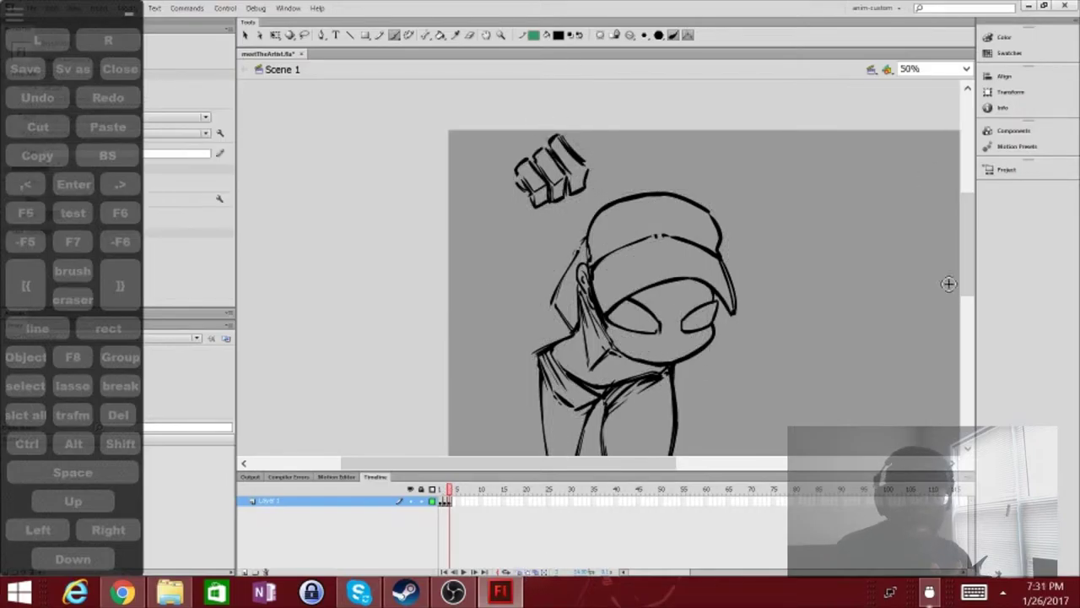
scroll(555, 207, up, 2)
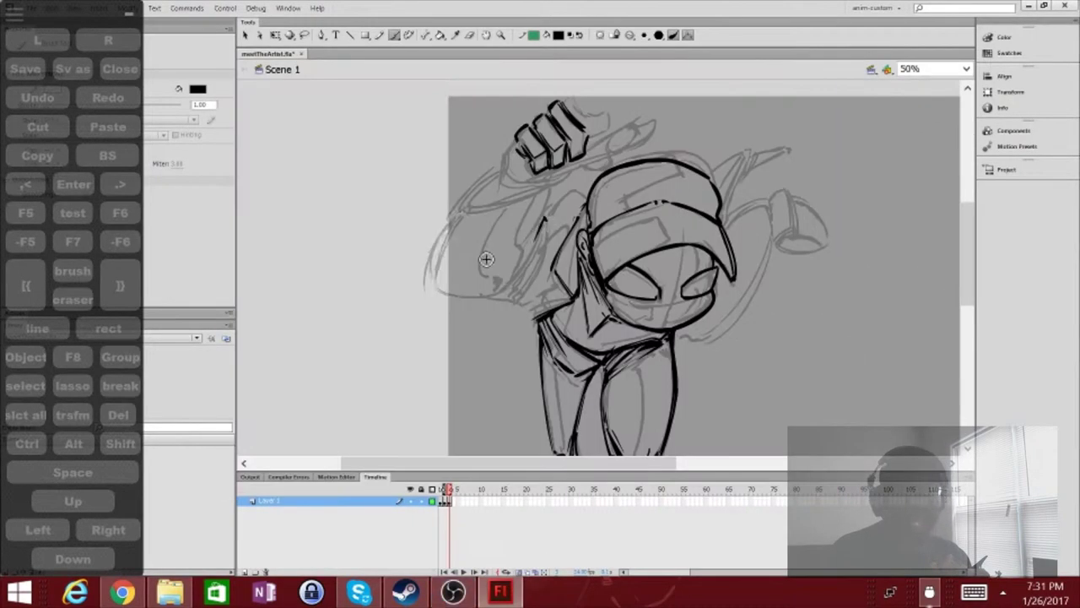
drag(461, 213, 525, 252)
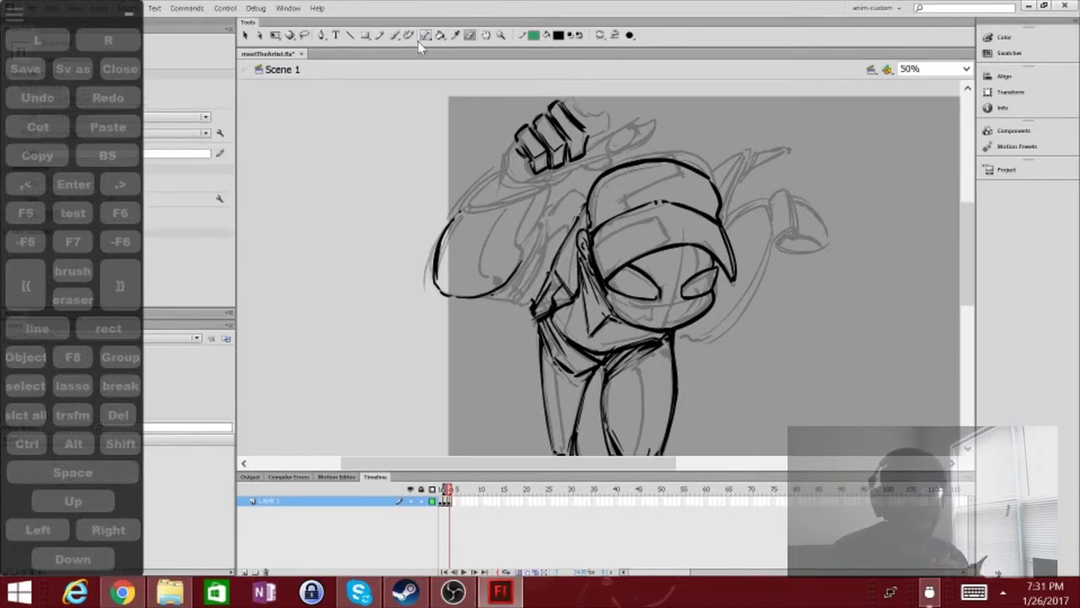
drag(542, 252, 521, 293)
drag(563, 192, 543, 251)
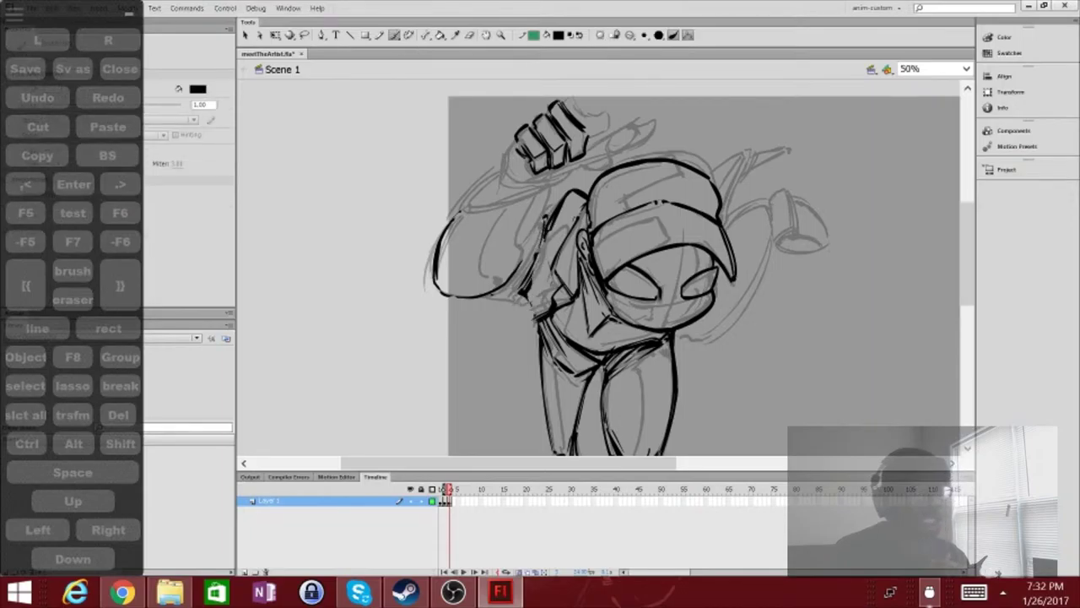
key(e)
key(b)
key(ctrl+z)
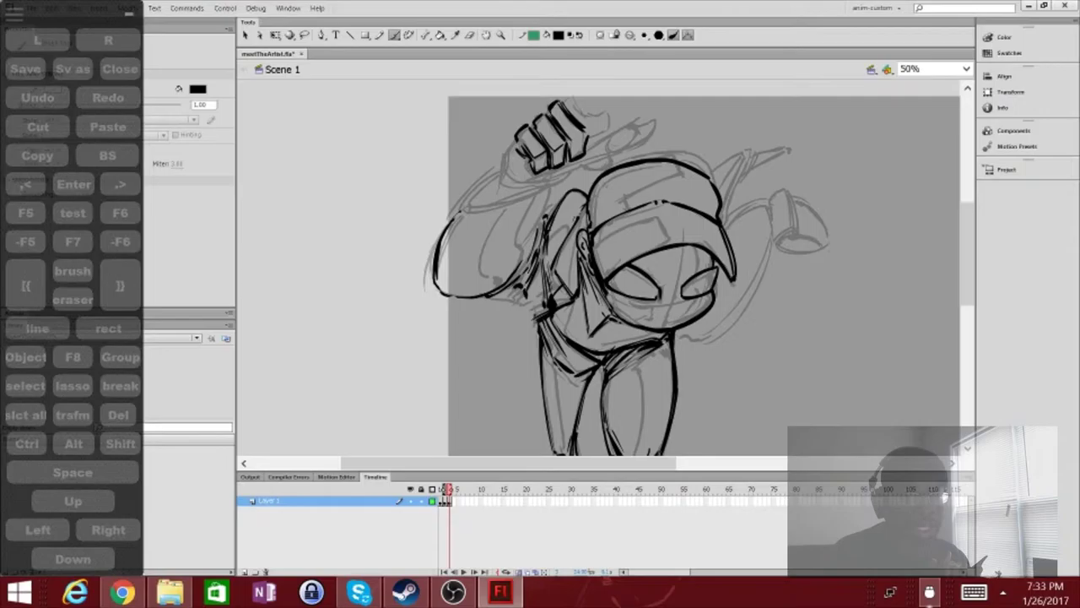
At 75% zoom, redraw the upper-arm outline and the arm's left edge with the Pencil
click(966, 69)
text(75)
key(Return)
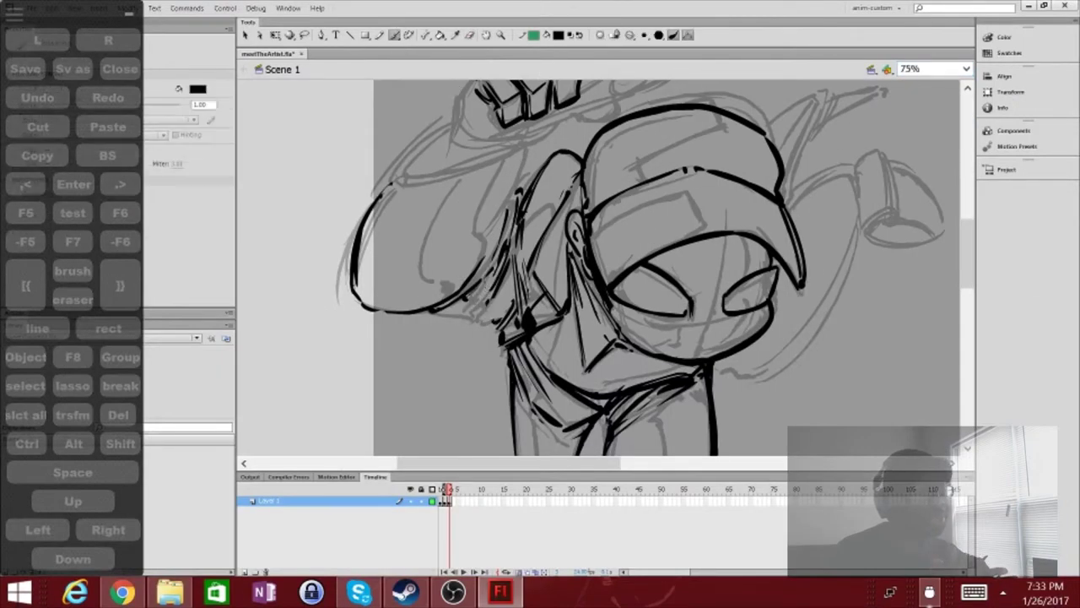
key(e)
key(y)
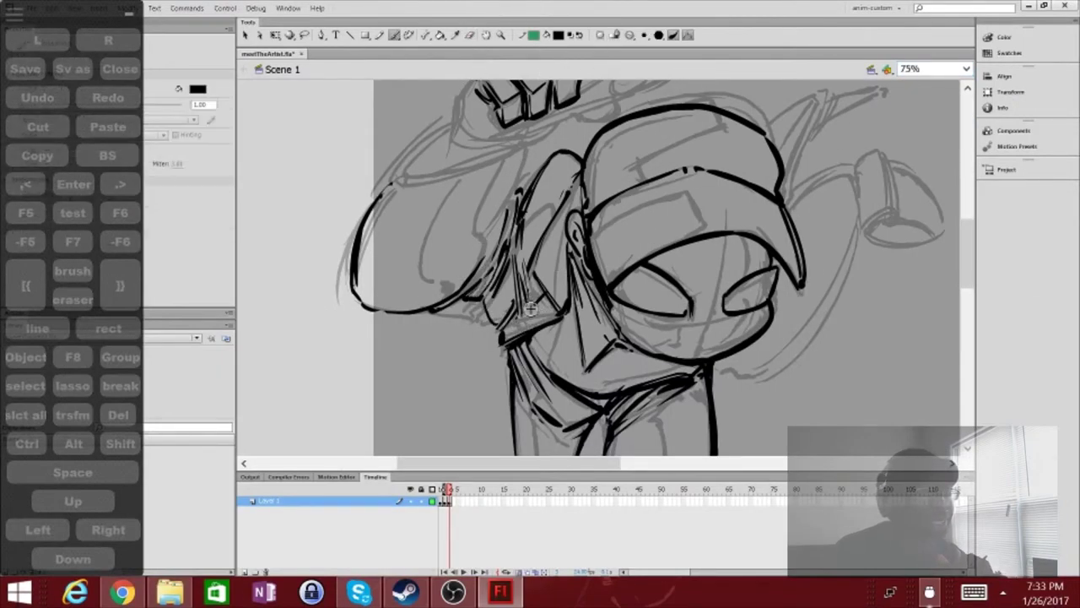
key(ctrl+z)
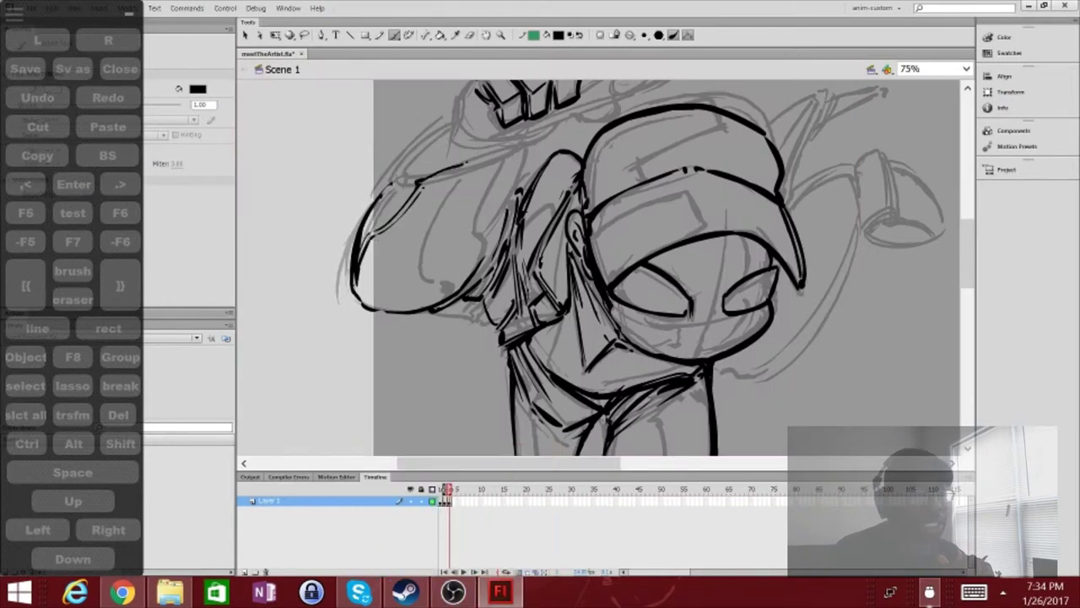
drag(422, 184, 511, 213)
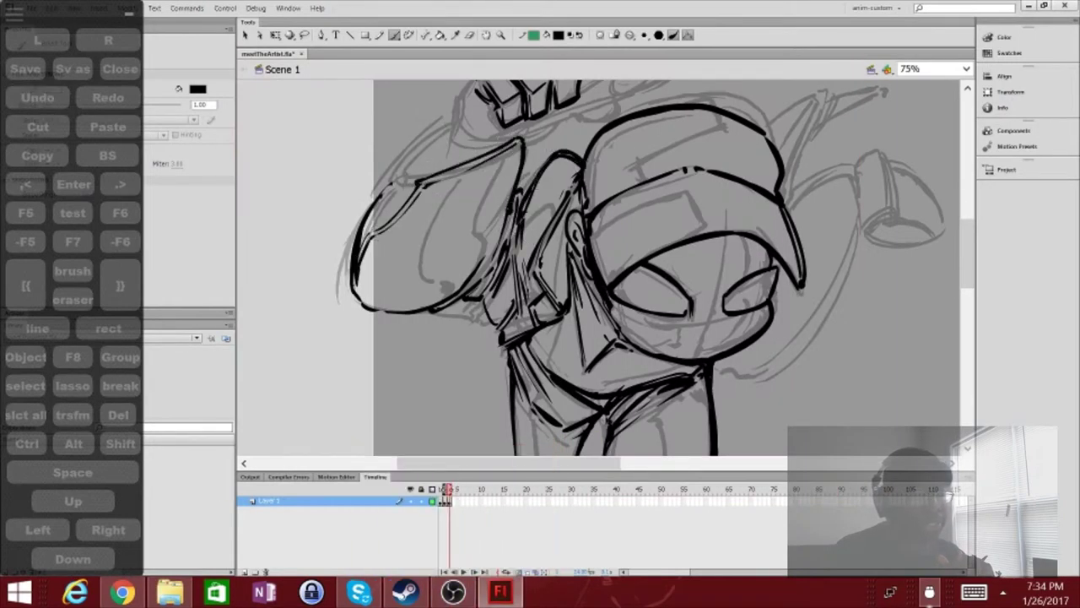
key(ctrl+z)
drag(364, 253, 439, 121)
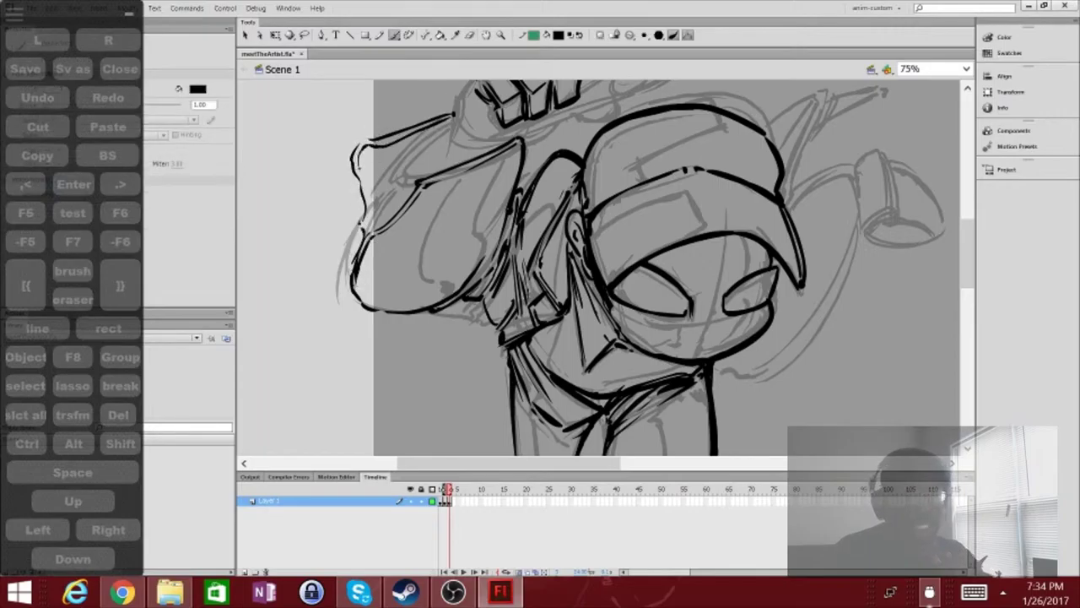
Ink darker lines along the arm near the fist, then zoom out
scroll(365, 146, up, 2)
drag(453, 216, 483, 152)
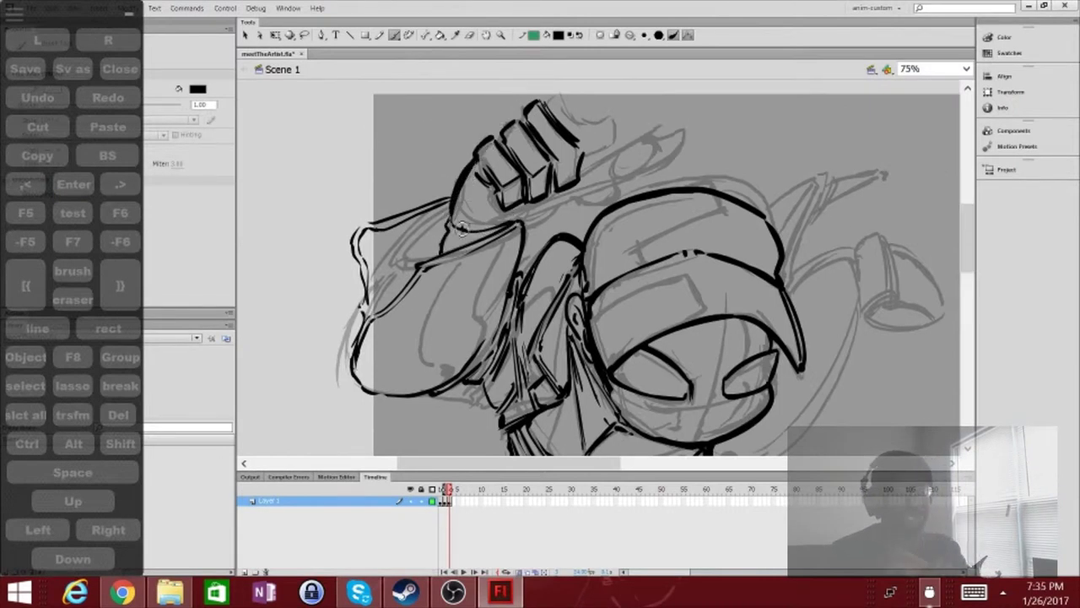
scroll(642, 169, down, 3)
scroll(641, 169, up, 1)
key(ctrl+z)
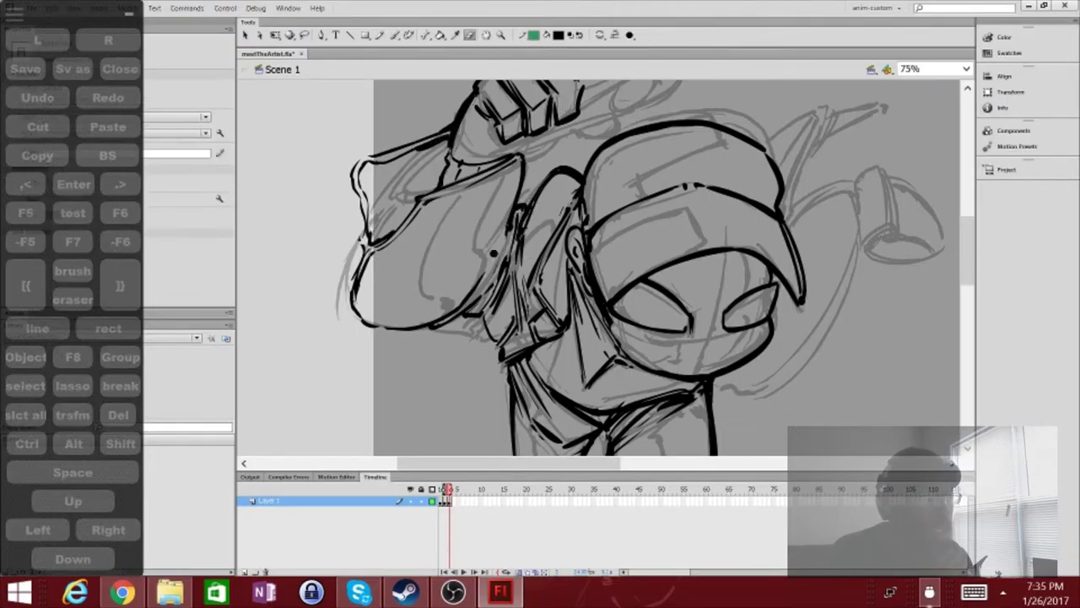
drag(470, 300, 434, 324)
mouse_move(517, 238)
mouse_down()
mouse_move(486, 311)
mouse_move(512, 316)
mouse_move(491, 287)
mouse_move(482, 300)
mouse_up()
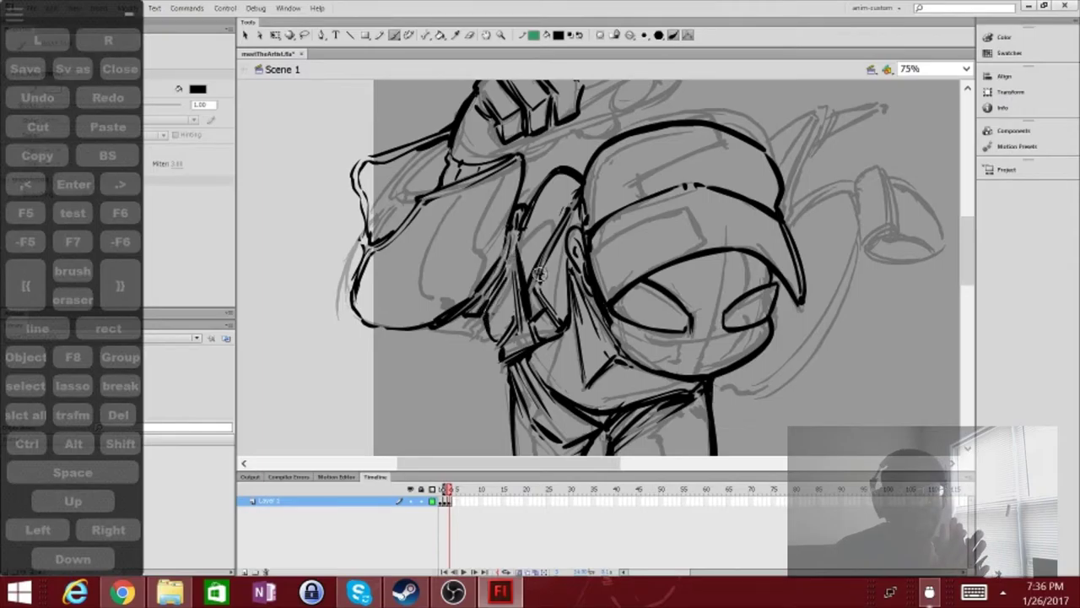
key(ctrl+minus)
drag(968, 278, 968, 289)
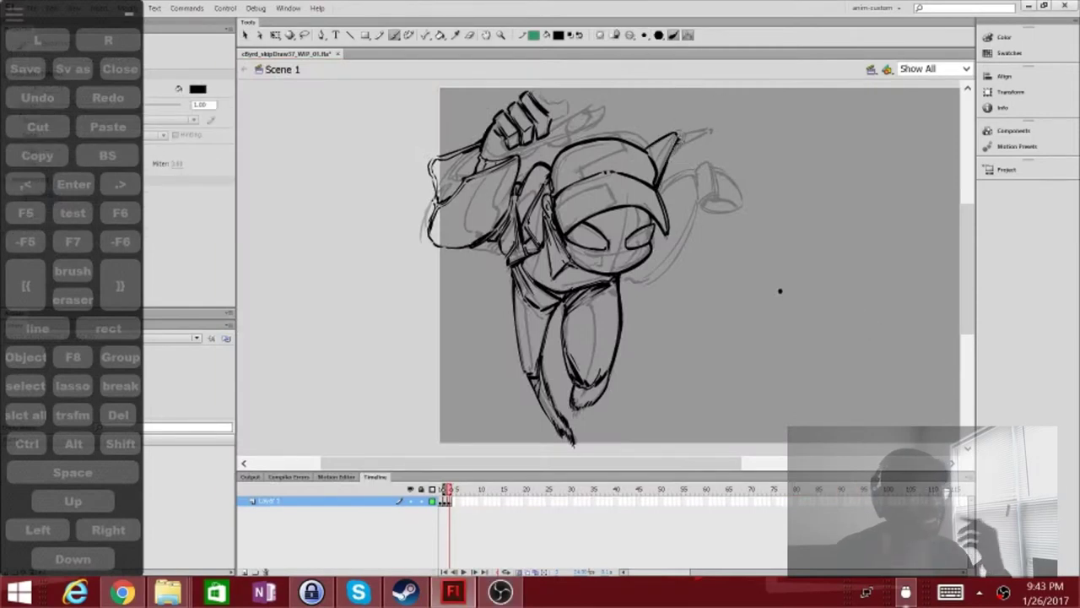
Ink the right horn, dark strokes on top of the fist, and the gauntlet tip
drag(669, 161, 706, 125)
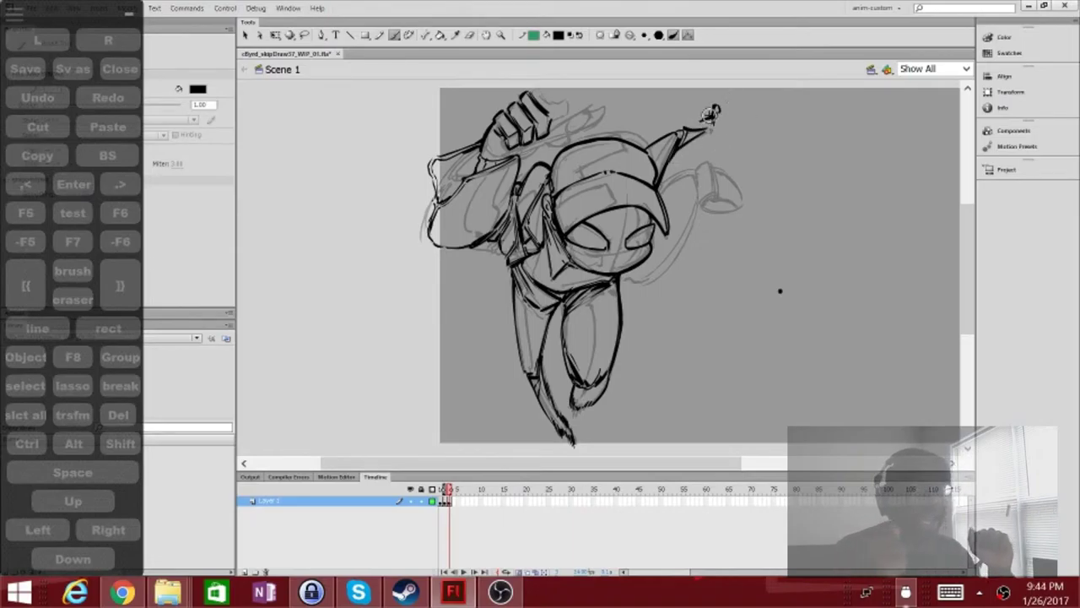
drag(780, 291, 786, 345)
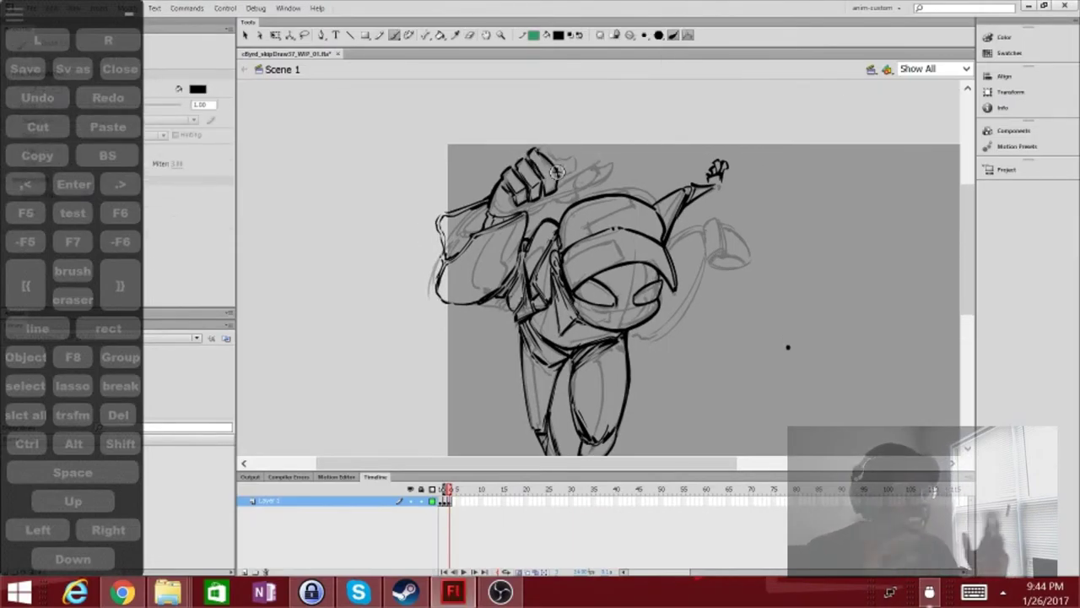
key(b)
mouse_move(518, 176)
mouse_down()
mouse_move(540, 147)
mouse_move(582, 152)
mouse_up()
drag(528, 209, 554, 200)
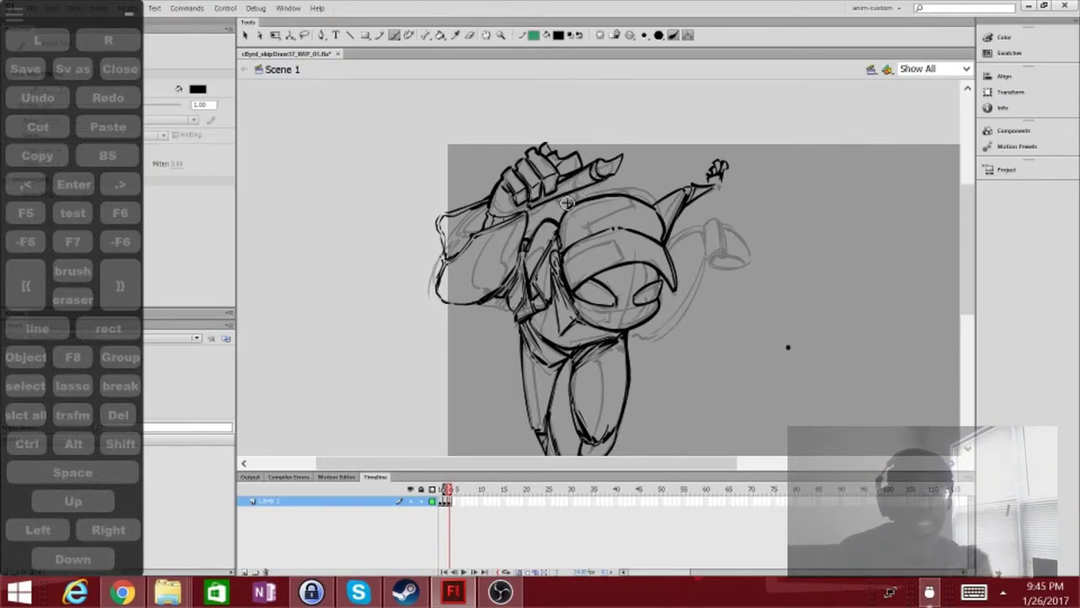
mouse_move(718, 173)
mouse_down()
mouse_move(714, 146)
mouse_move(735, 135)
mouse_move(746, 173)
mouse_up()
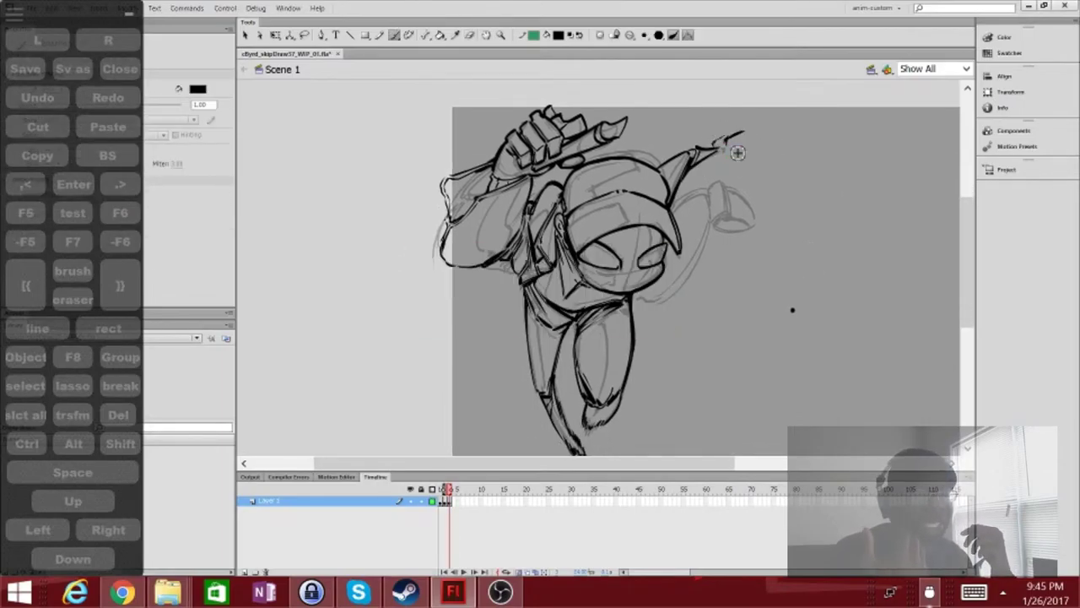
mouse_move(684, 182)
mouse_down()
mouse_move(743, 145)
mouse_move(726, 139)
mouse_up()
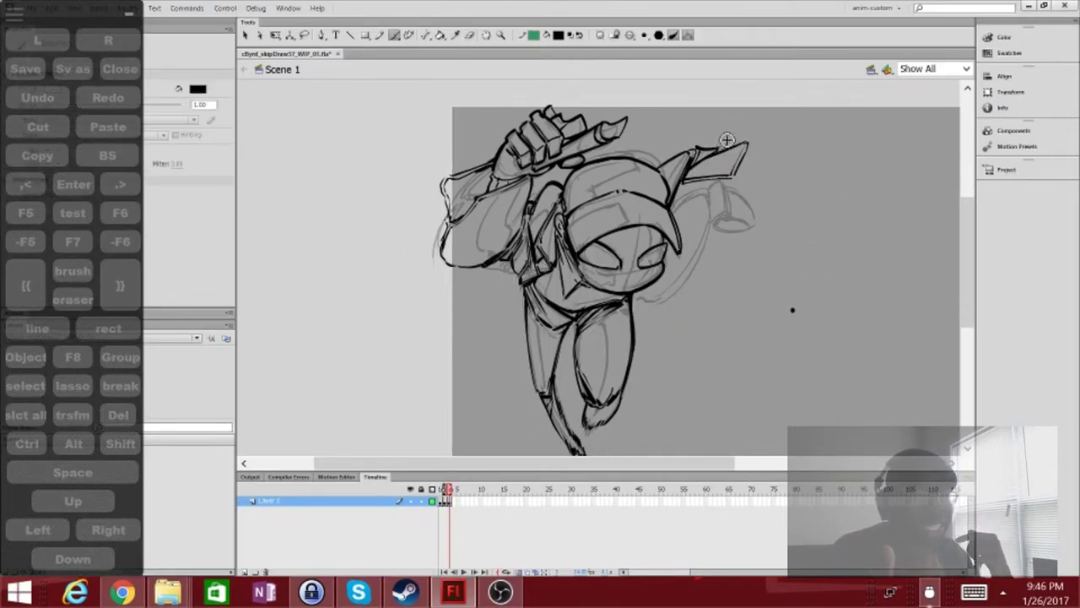
scroll(709, 270, down, 3)
Nudge the lower-left leg strokes with Lasso and shift the right leg with Free Transform
key(l)
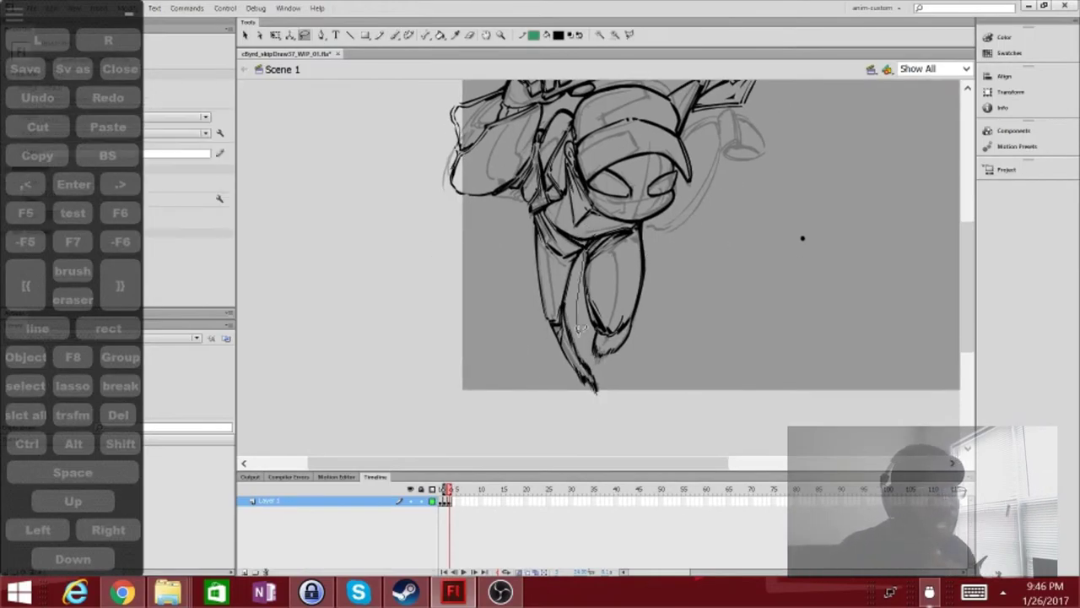
drag(531, 241, 531, 397)
mouse_move(574, 337)
mouse_down()
mouse_move(540, 336)
mouse_move(559, 390)
mouse_up()
key(b)
mouse_move(530, 297)
mouse_down()
mouse_move(583, 386)
mouse_move(592, 382)
mouse_up()
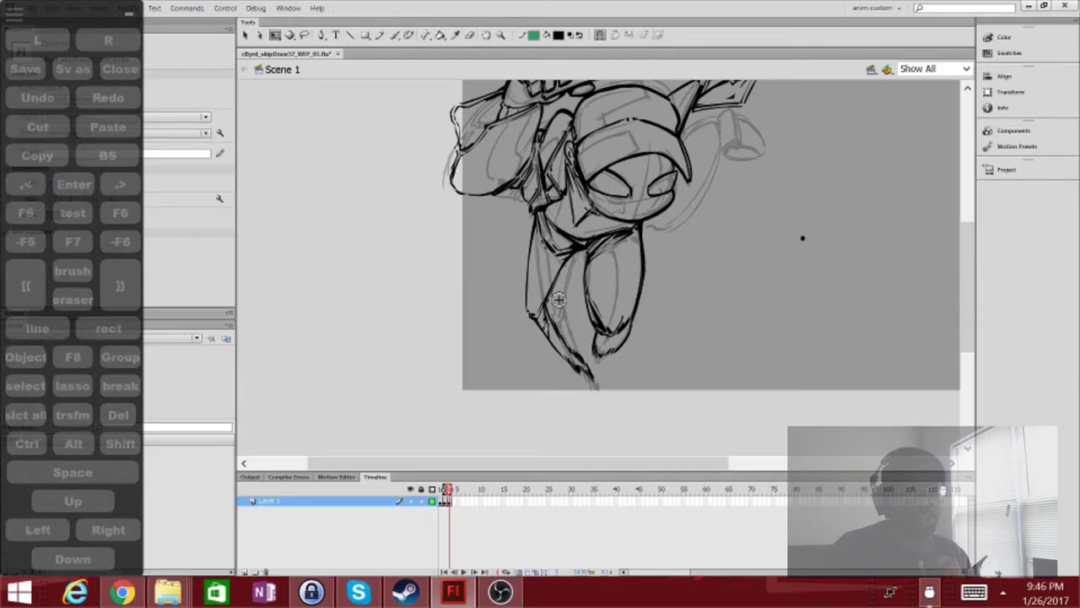
key(l)
key(ctrl+z)
key(q)
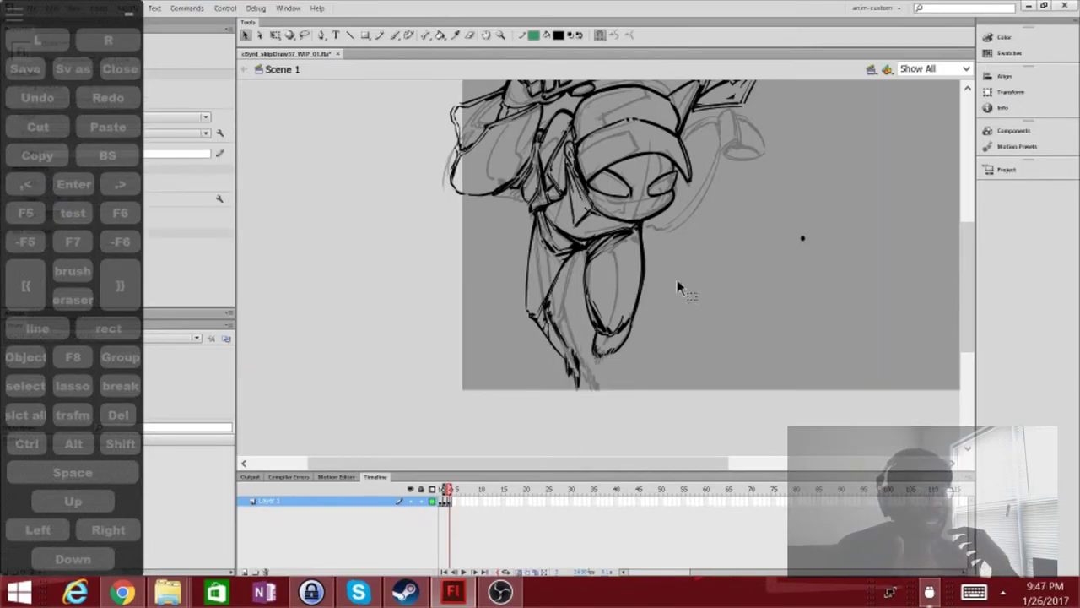
click(622, 240)
mouse_move(622, 241)
mouse_down()
mouse_move(631, 242)
mouse_move(567, 305)
mouse_up()
key(b)
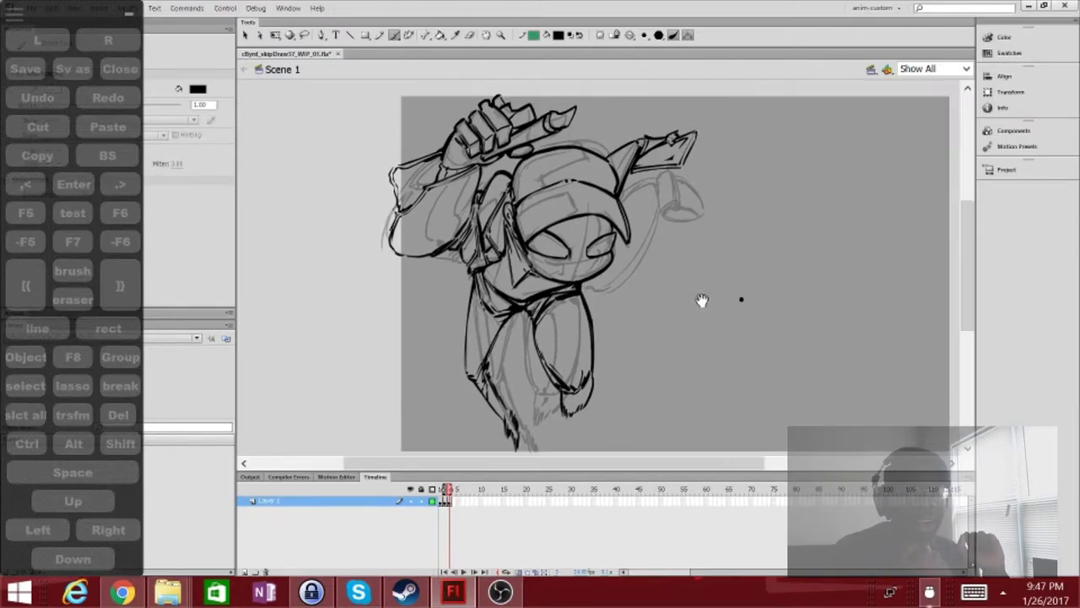
Ink the lower left arm, a short stroke near the fist, and the face and neck's right side
drag(408, 264, 466, 270)
drag(416, 162, 447, 137)
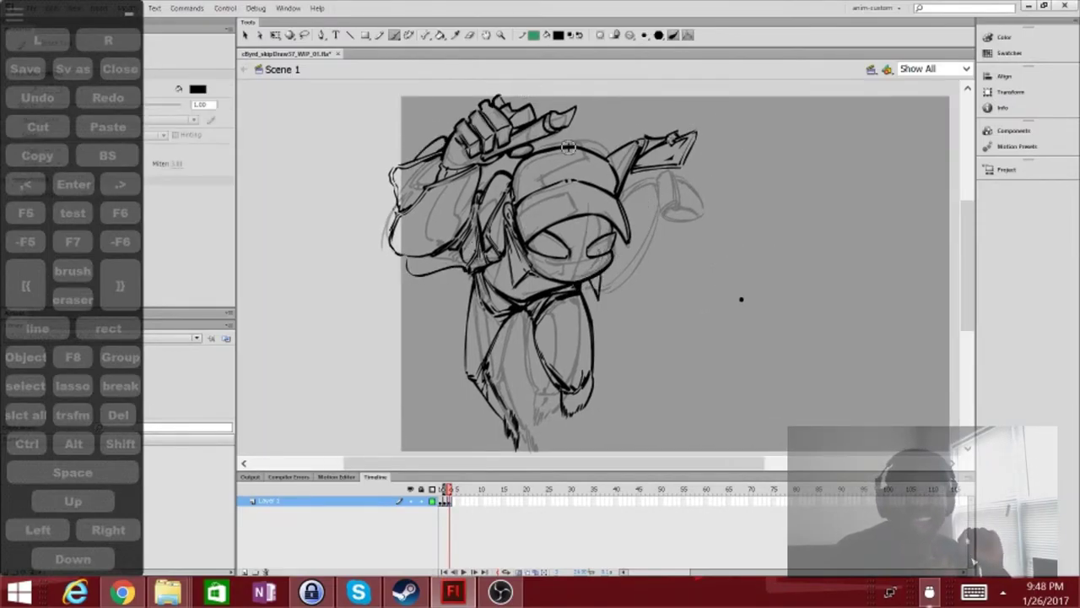
mouse_move(741, 299)
mouse_down()
mouse_move(692, 242)
mouse_move(646, 290)
mouse_up()
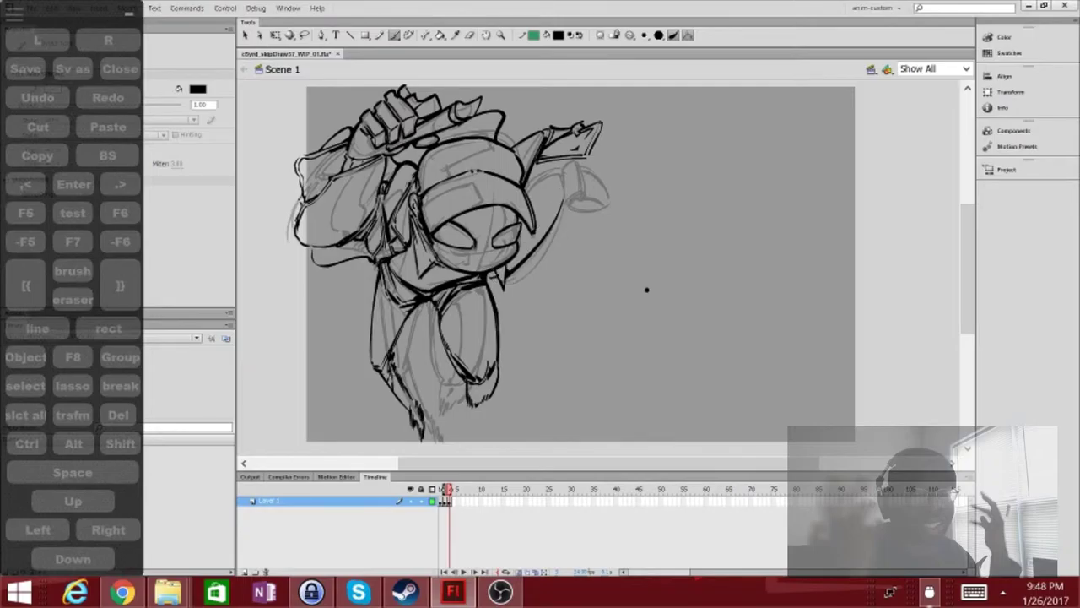
drag(559, 206, 510, 279)
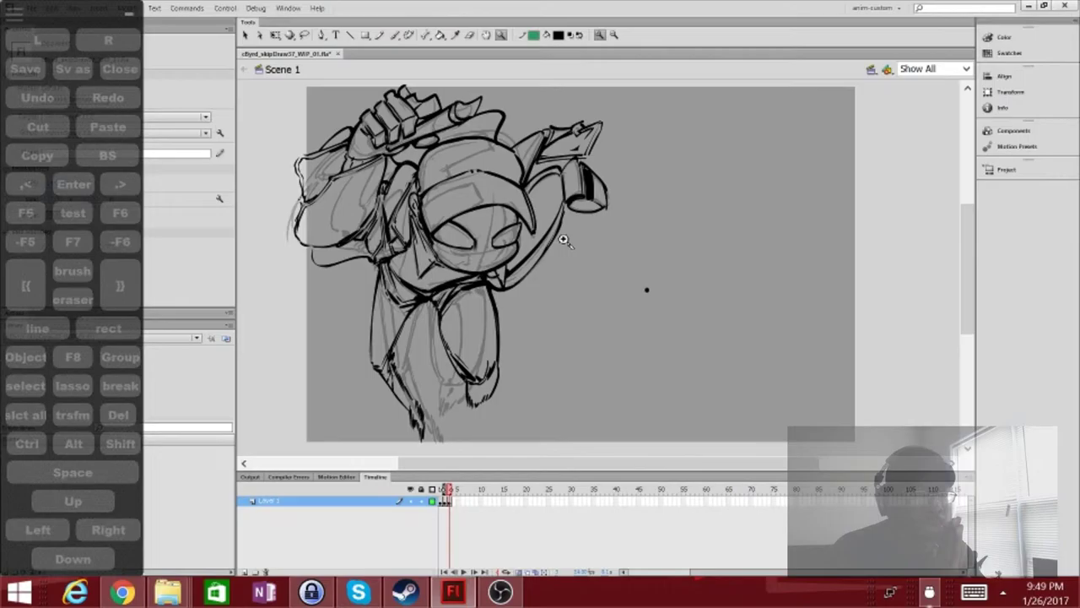
Enlarge and shift the drawing right, then add a new shading layer above the sketch
key(ctrl+minus)
key(period)
key(q)
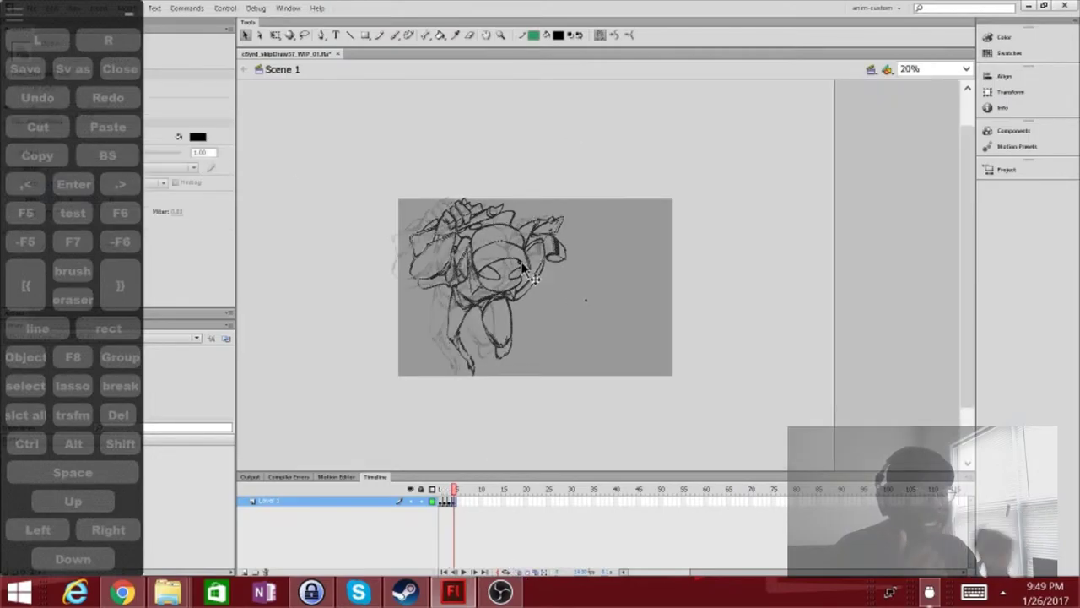
drag(568, 299, 603, 285)
click(245, 571)
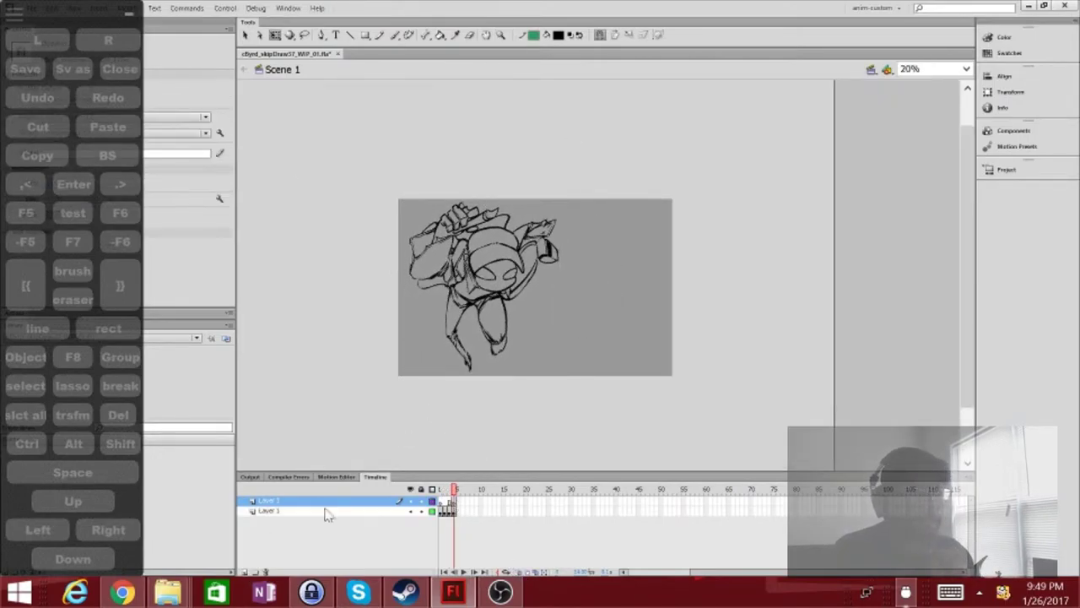
click(326, 510)
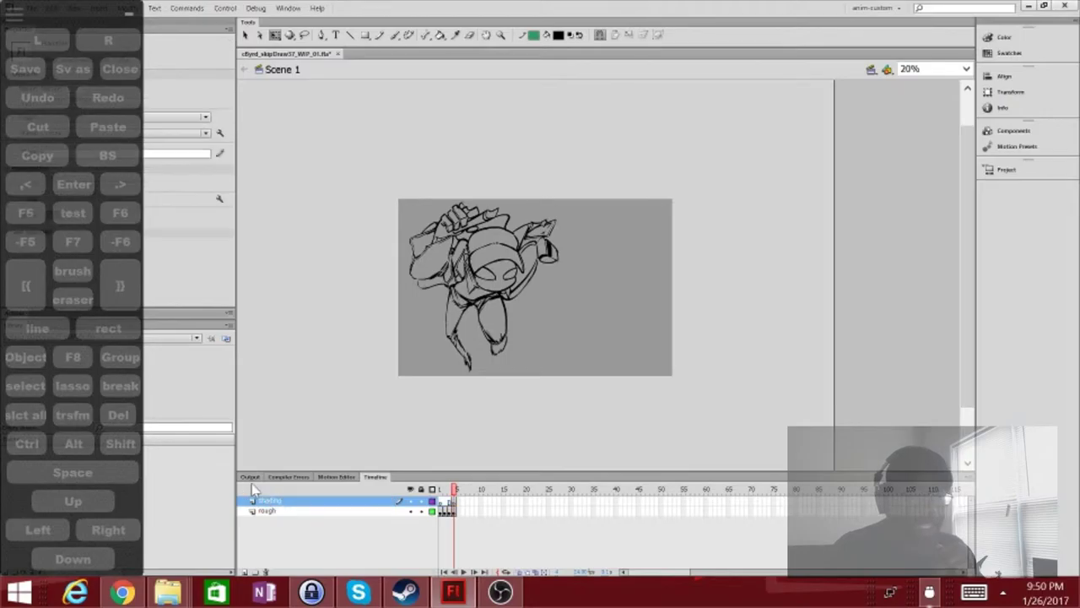
Zoom to 40% and step between neighbouring frames to compare the drawings
key(z)
click(408, 250)
key(comma)
key(comma)
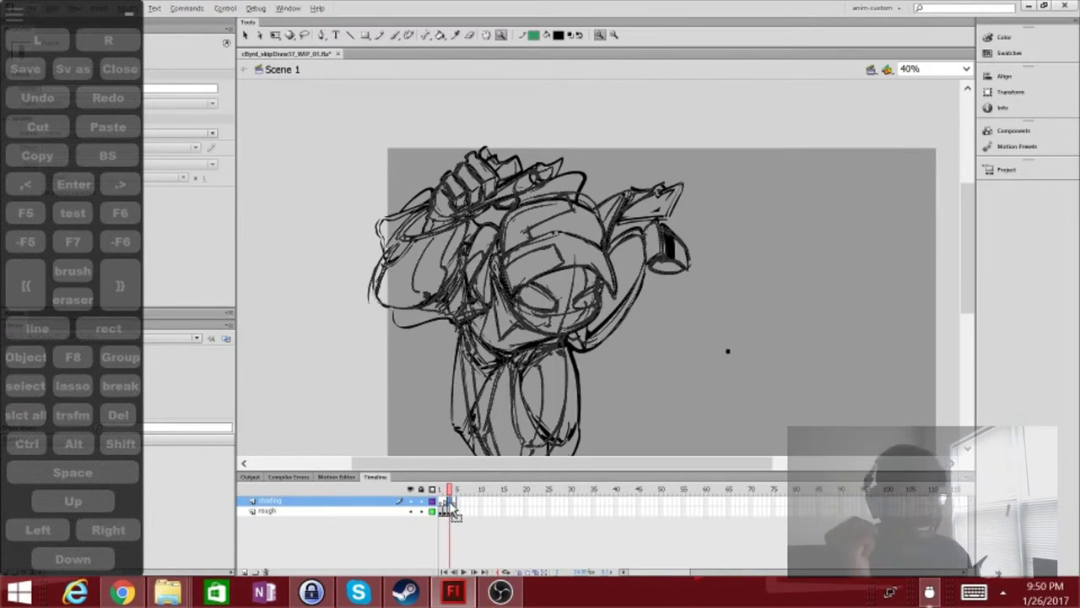
key(comma)
key(comma)
key(period)
key(period)
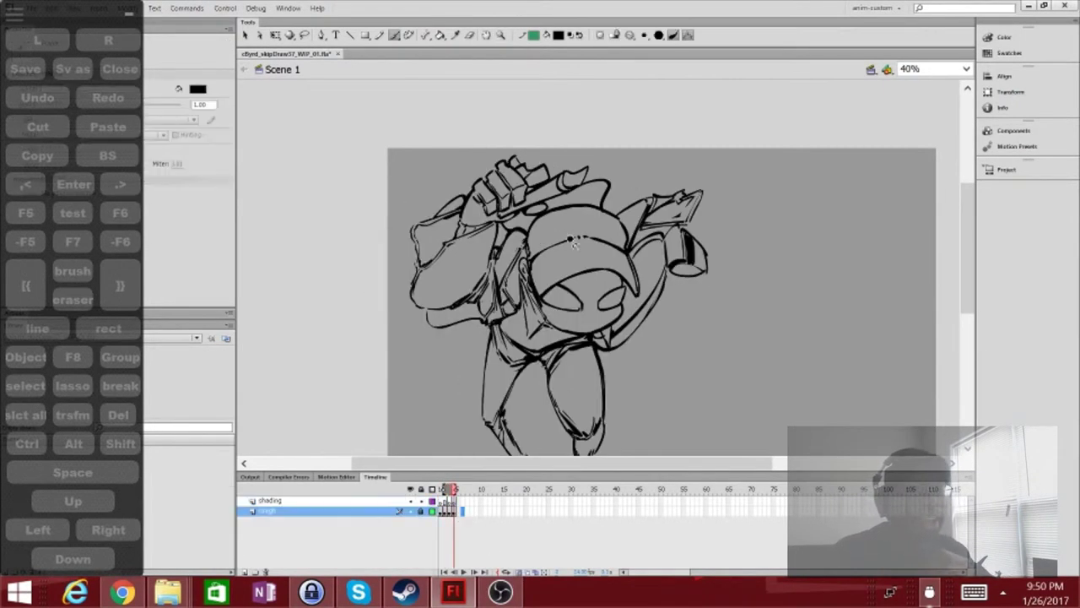
key(b)
Fill the face with black shading, reshape it, and fill the eye solid white
mouse_move(591, 278)
mouse_down()
mouse_move(561, 314)
mouse_move(624, 294)
mouse_up()
key(e)
mouse_move(535, 261)
mouse_down()
mouse_move(589, 253)
mouse_move(582, 263)
mouse_move(602, 287)
mouse_up()
key(b)
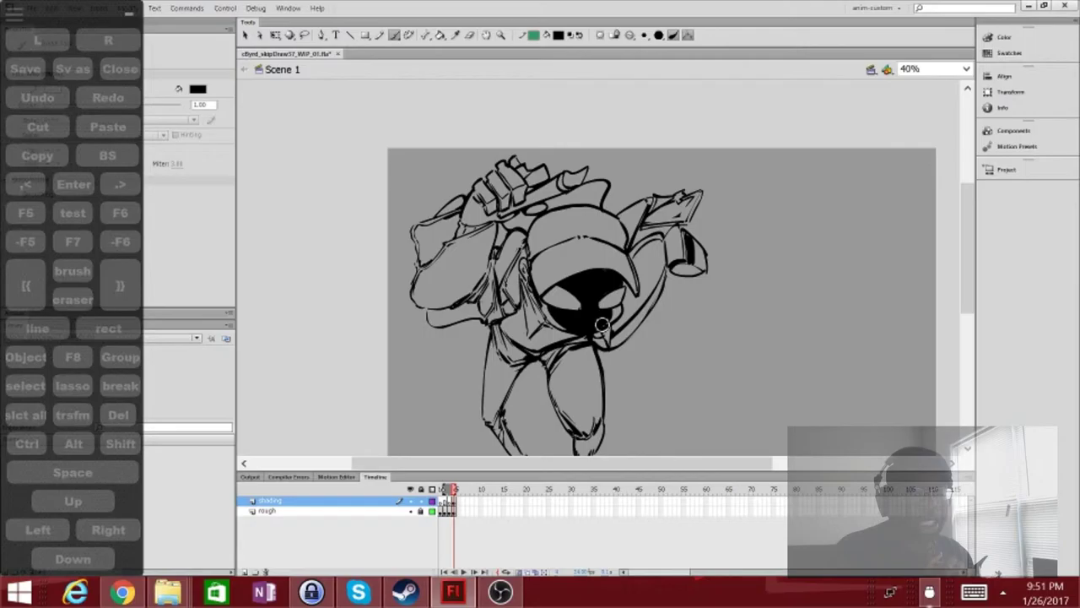
key(ctrl+equal)
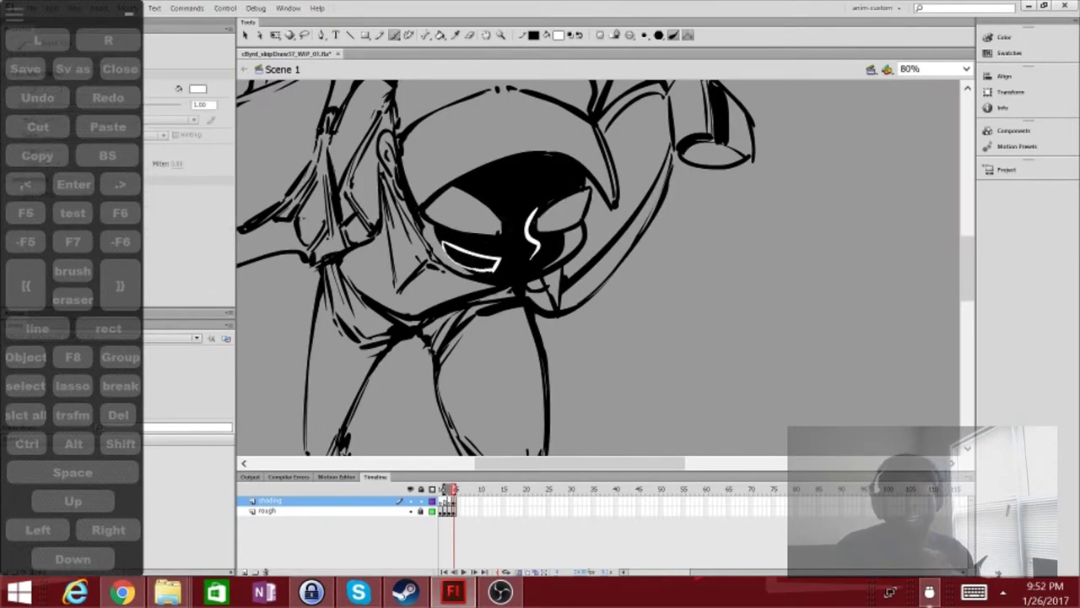
drag(483, 260, 485, 266)
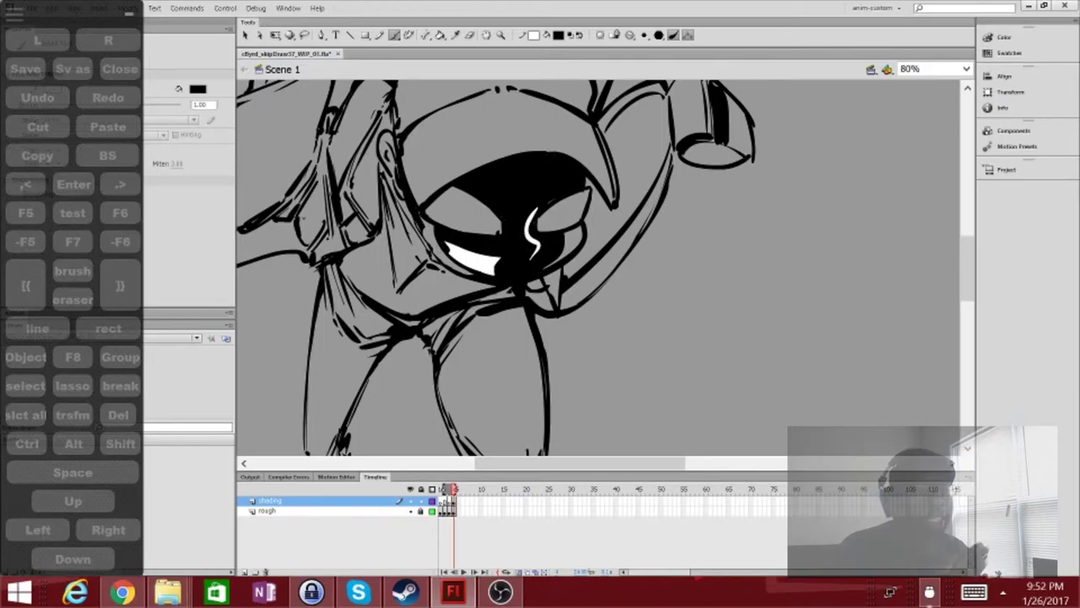
key(ctrl+minus)
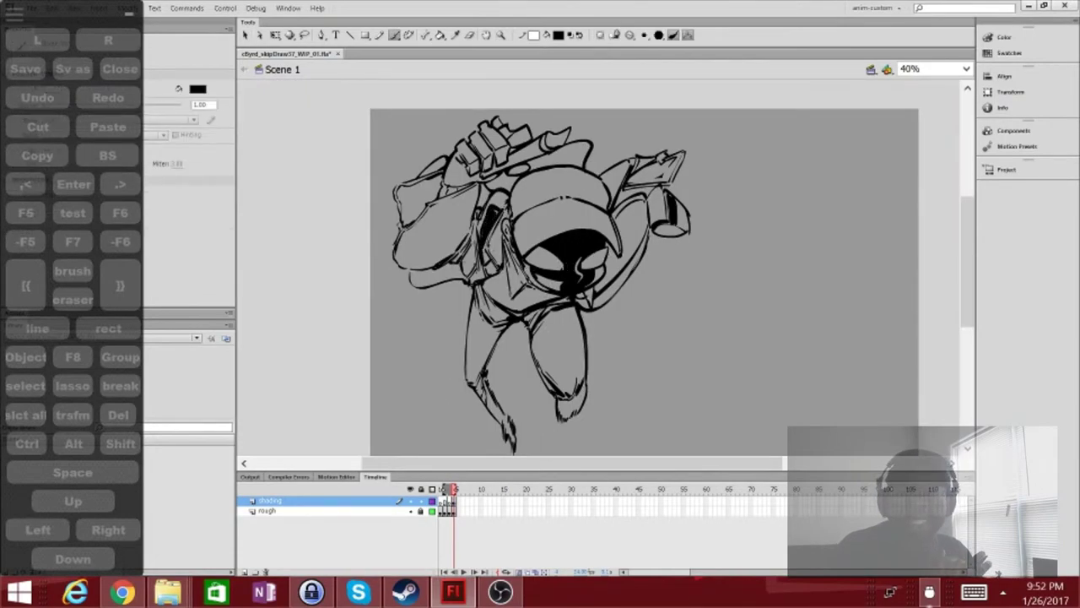
Paint black shading over the left arm and chest
mouse_move(439, 185)
mouse_down()
mouse_move(404, 224)
mouse_move(422, 188)
mouse_move(452, 203)
mouse_up()
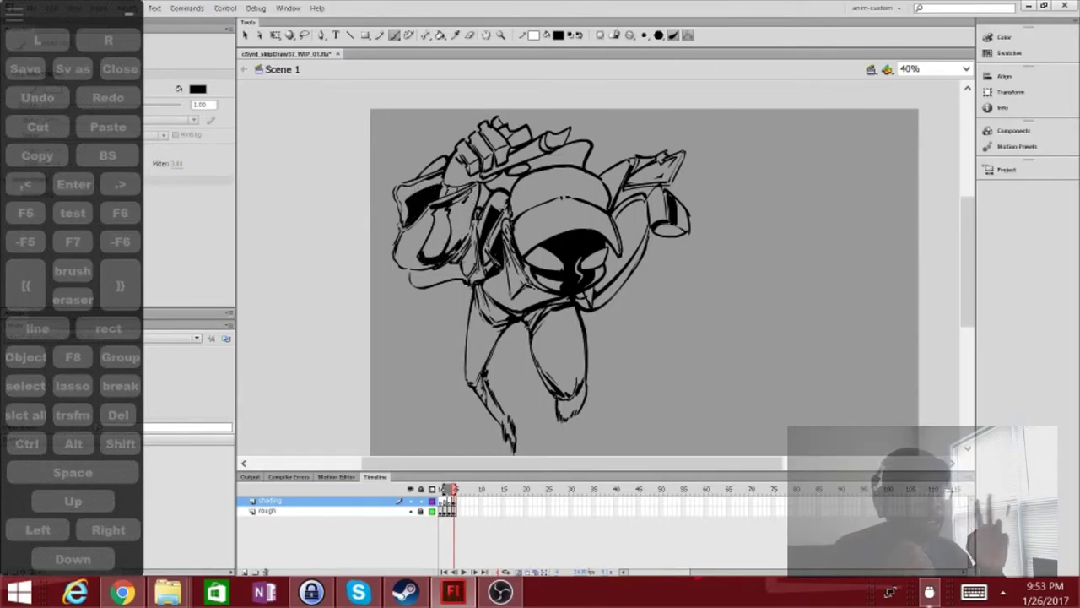
mouse_move(462, 226)
mouse_down()
mouse_move(432, 217)
mouse_move(470, 246)
mouse_move(430, 253)
mouse_move(466, 224)
mouse_move(413, 266)
mouse_up()
drag(477, 209, 418, 263)
mouse_move(480, 236)
mouse_down()
mouse_move(464, 264)
mouse_move(473, 288)
mouse_up()
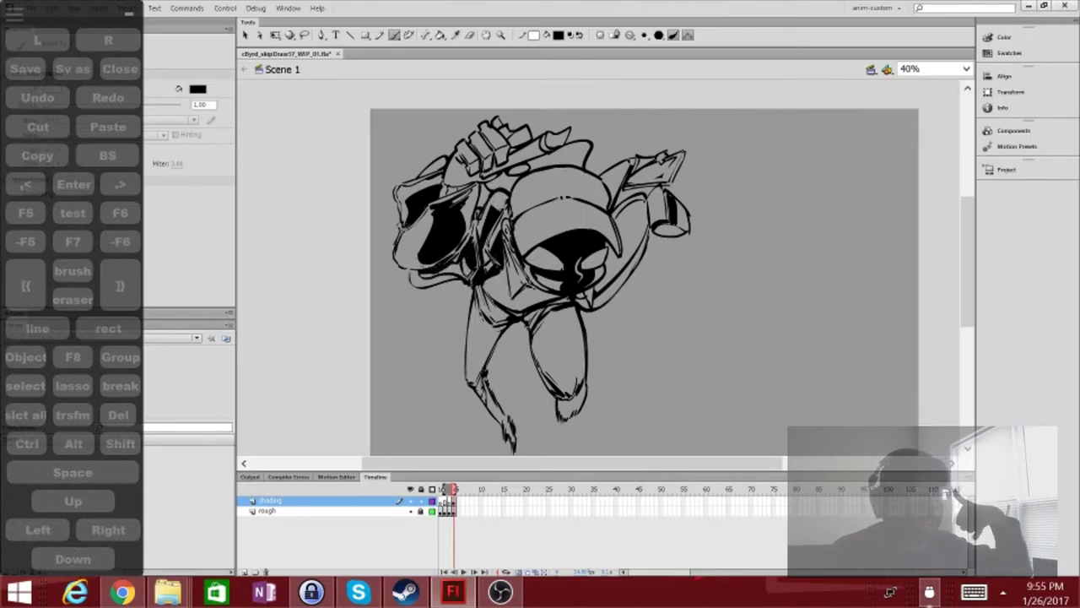
drag(471, 249, 422, 275)
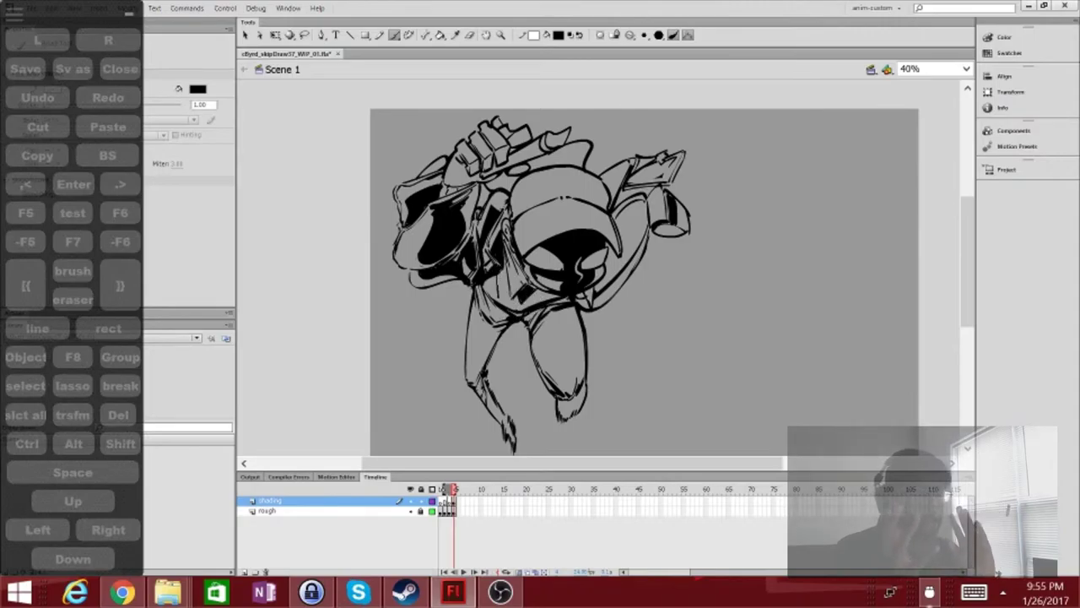
mouse_move(517, 260)
mouse_down()
mouse_move(506, 306)
mouse_move(540, 301)
mouse_move(516, 307)
mouse_up()
Shade the figure's left leg black and save the file
key(k)
key(b)
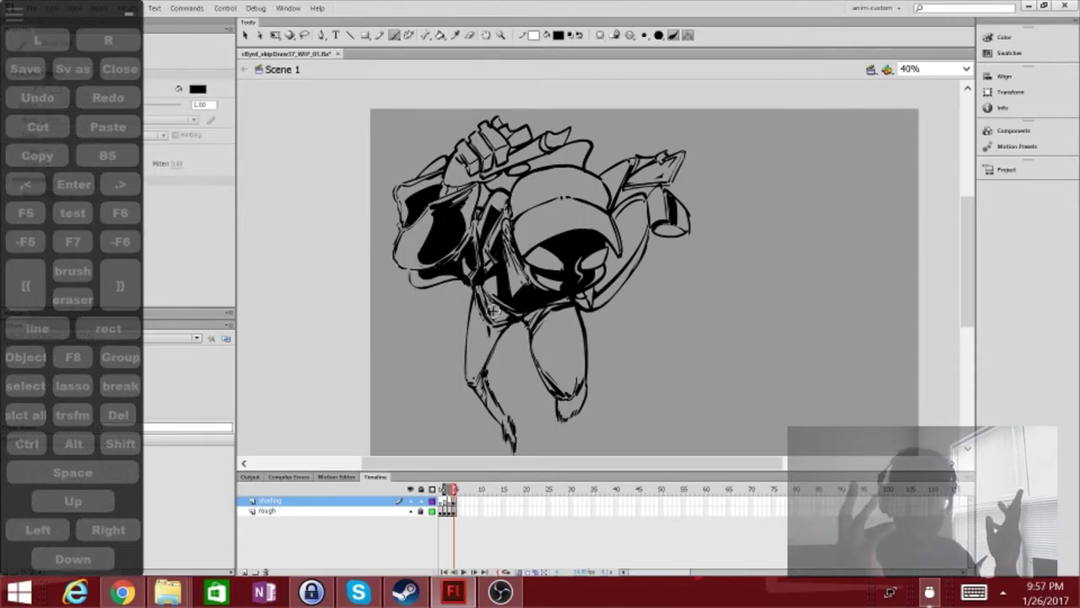
drag(475, 375, 494, 329)
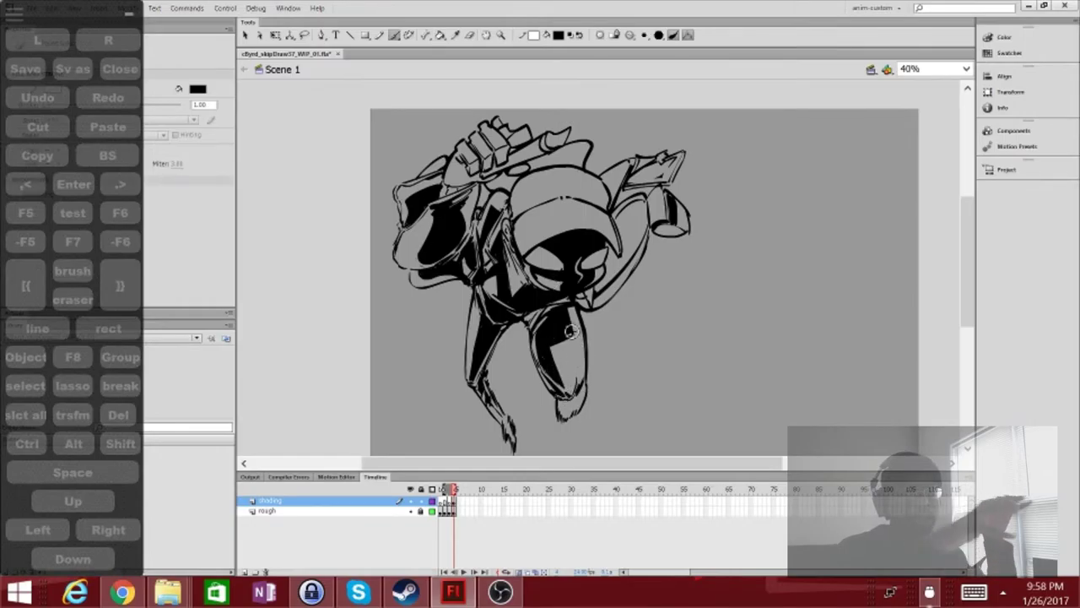
key(ctrl+s)
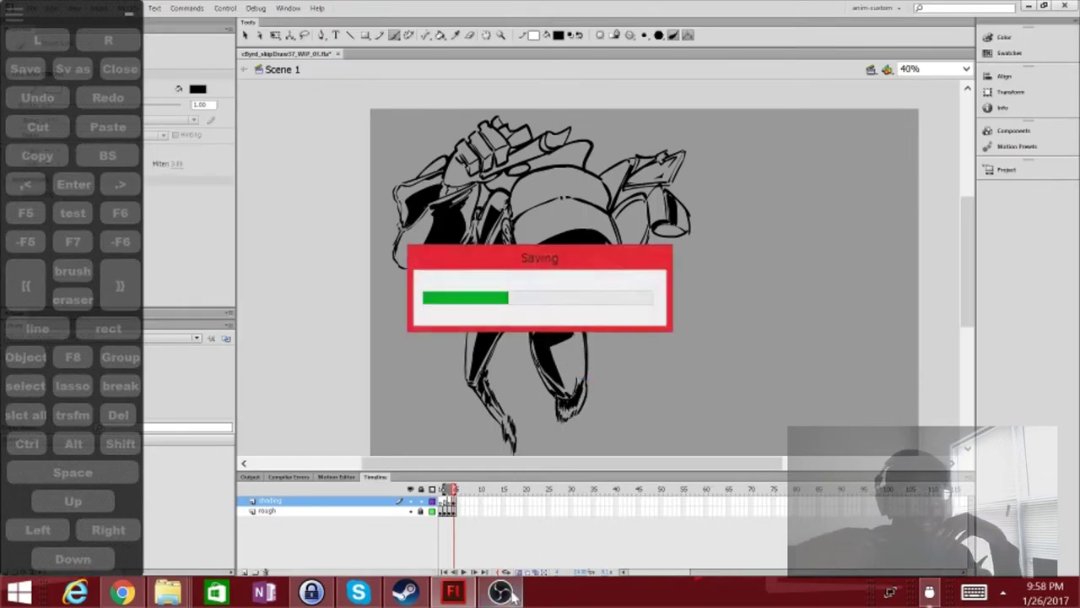
Add a white face highlight, fill the upper face black, and add black face marks
mouse_move(580, 216)
mouse_down()
mouse_move(540, 237)
mouse_move(564, 232)
mouse_up()
click(579, 34)
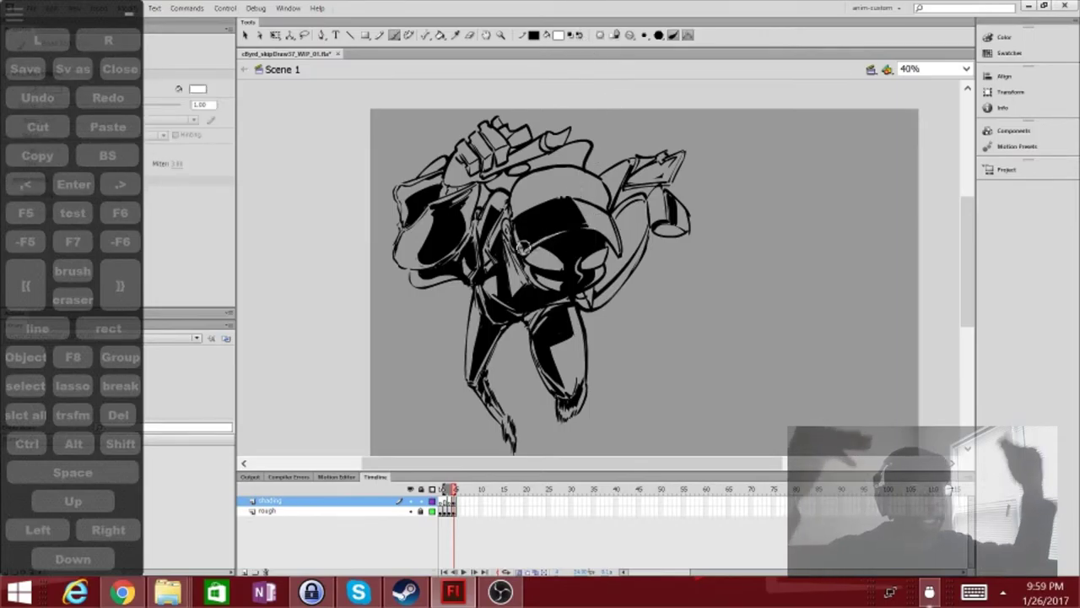
key(k)
click(579, 35)
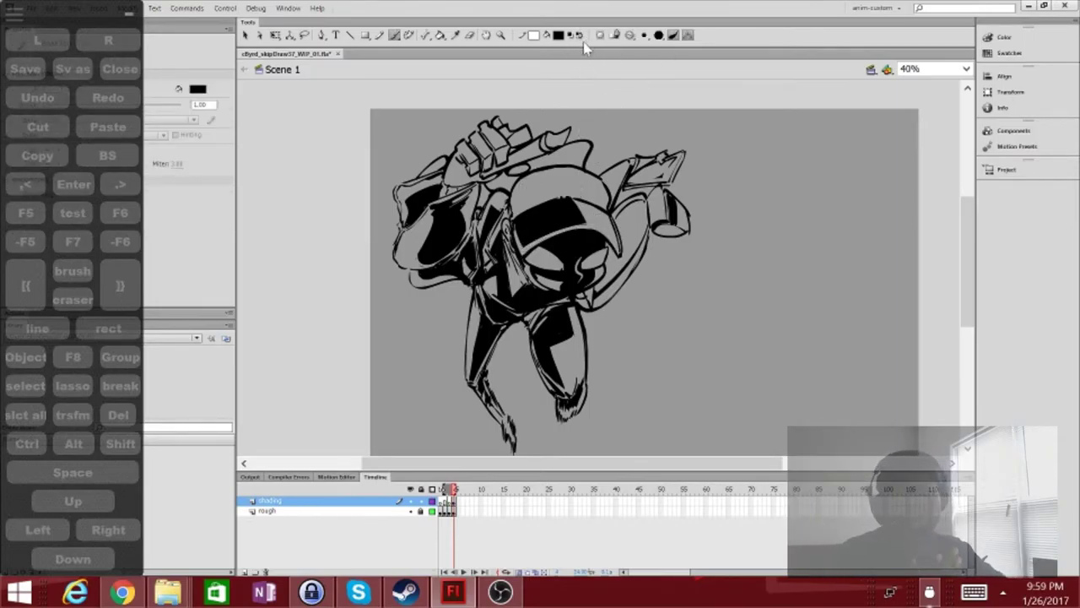
click(531, 190)
key(b)
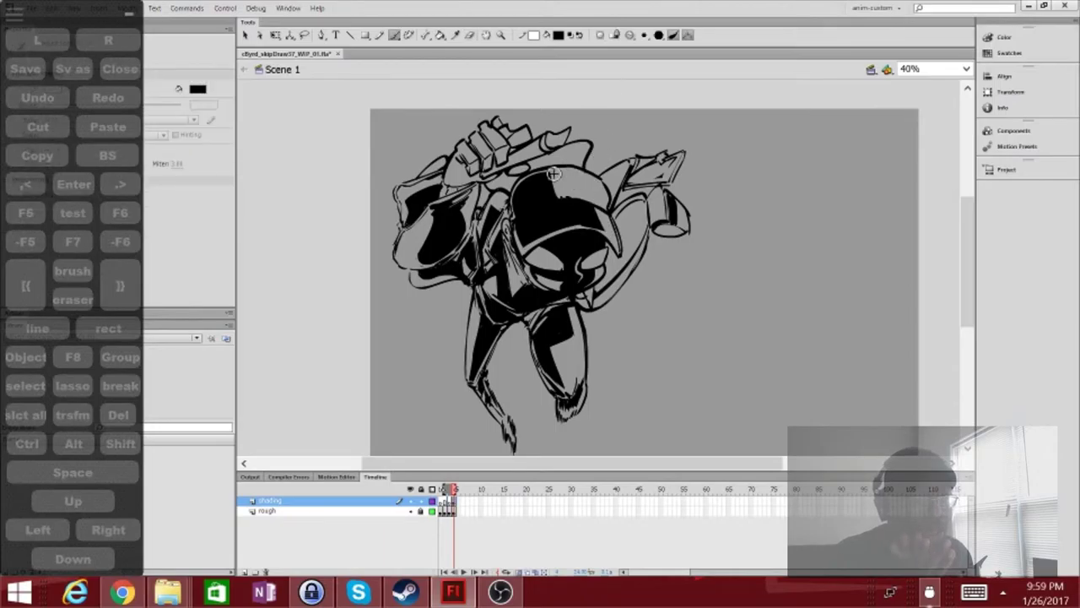
mouse_move(552, 173)
mouse_down()
mouse_move(579, 203)
mouse_move(604, 171)
mouse_up()
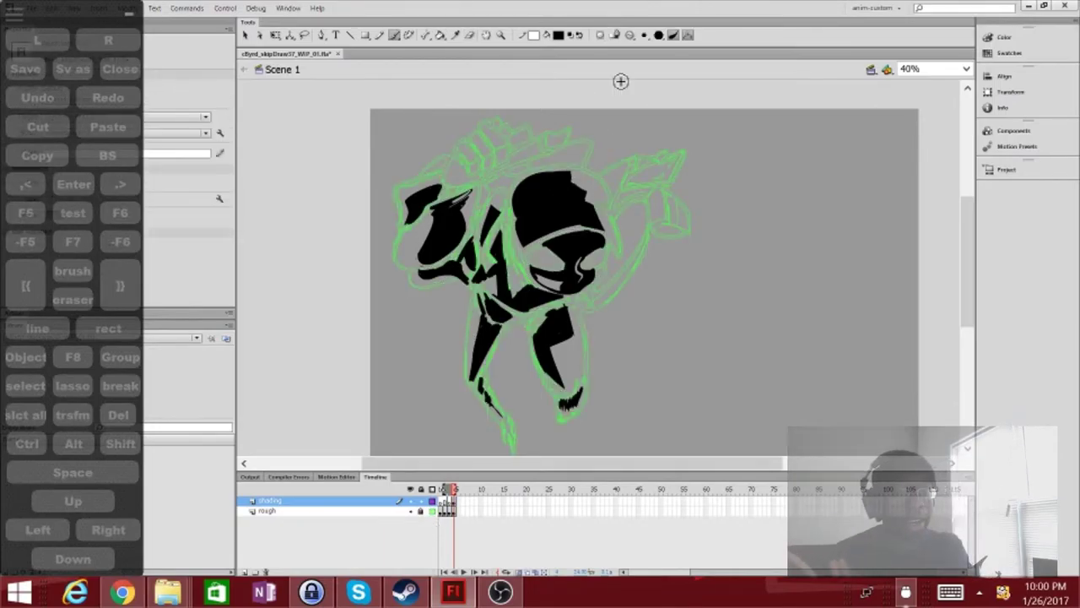
key(n)
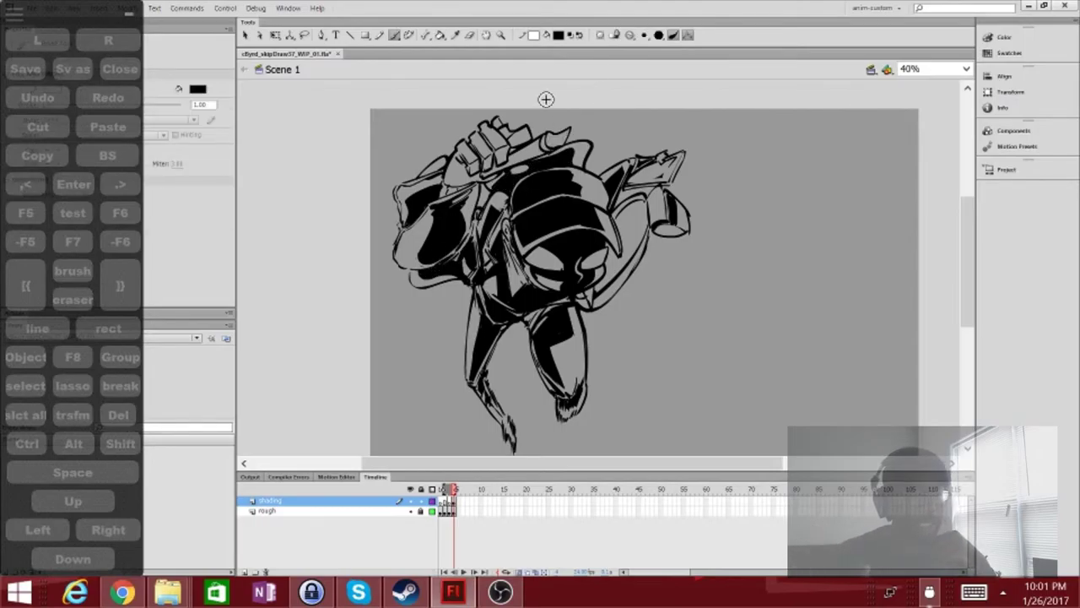
Add a new layer below the line art and hide the shading layer
key(z)
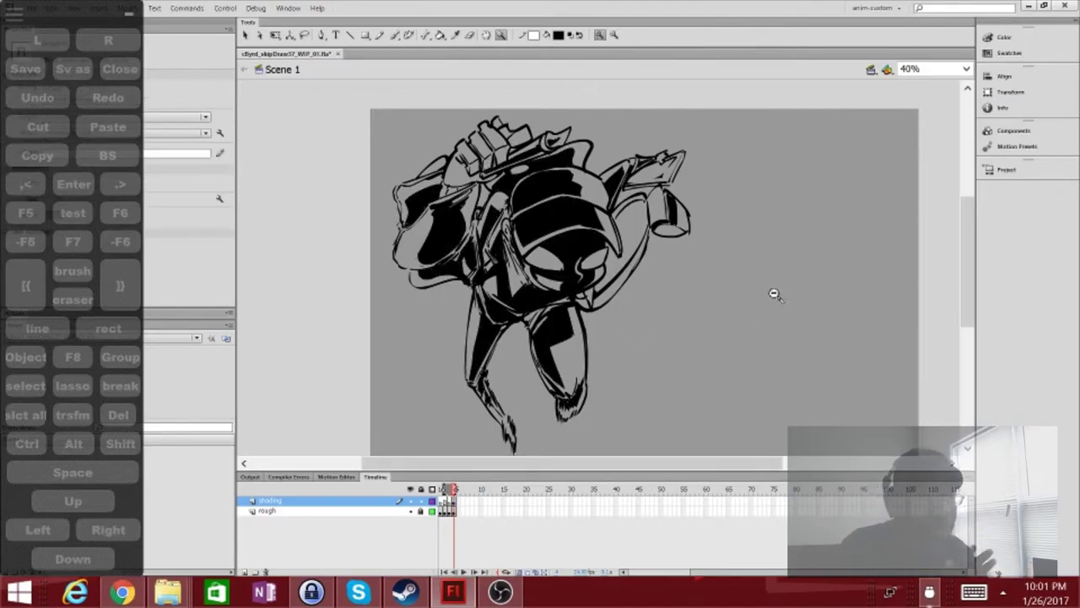
alt+click(770, 342)
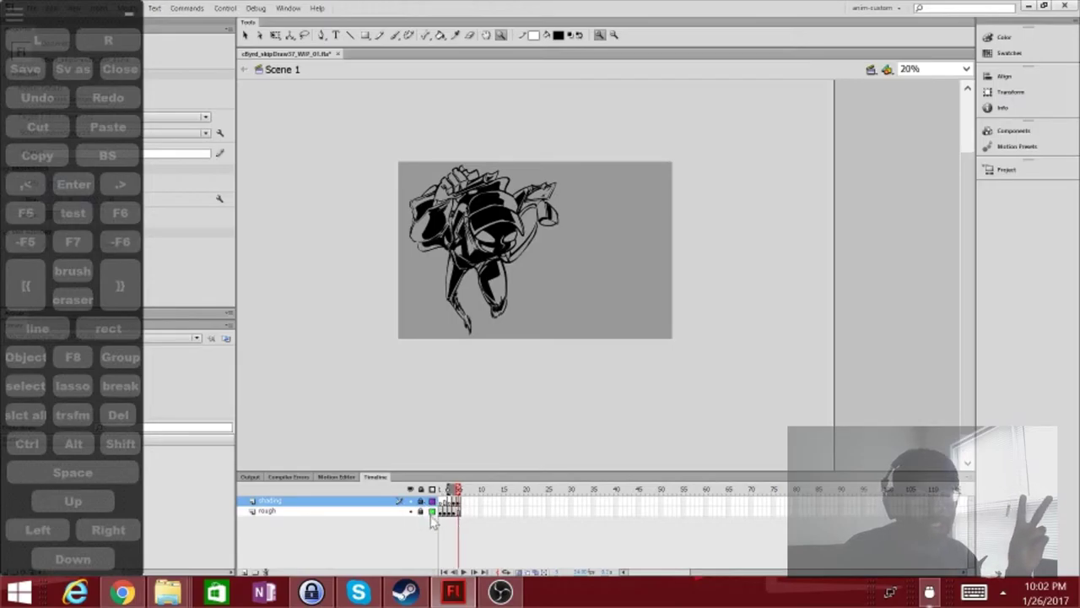
click(244, 572)
click(410, 500)
click(509, 265)
click(557, 34)
Brush blue fill over the character's head, face, shoulders and arms
click(650, 101)
key(b)
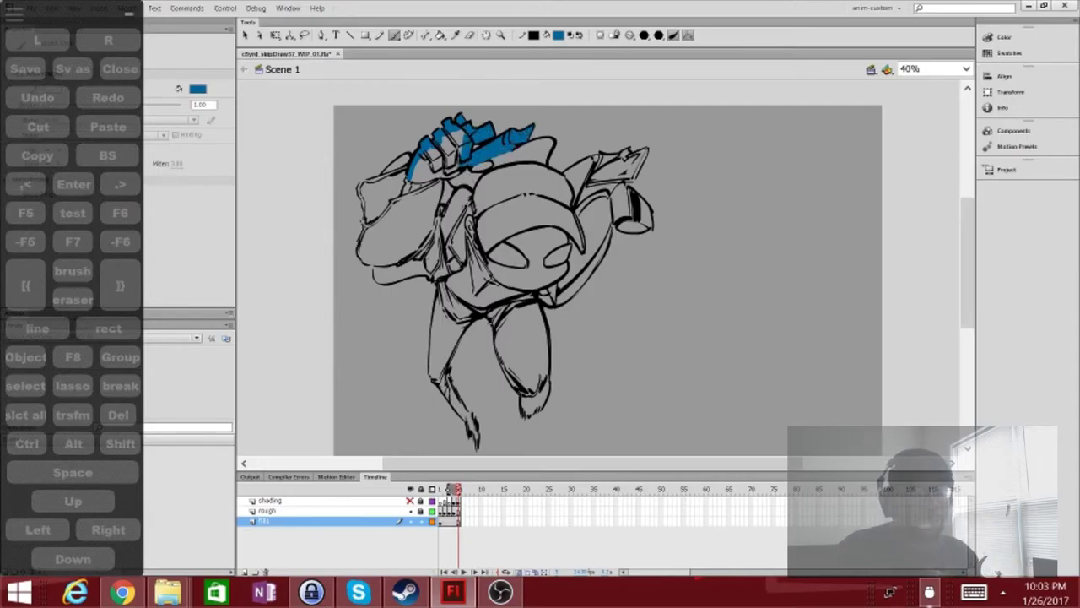
mouse_move(365, 229)
mouse_down()
mouse_move(380, 262)
mouse_move(441, 275)
mouse_up()
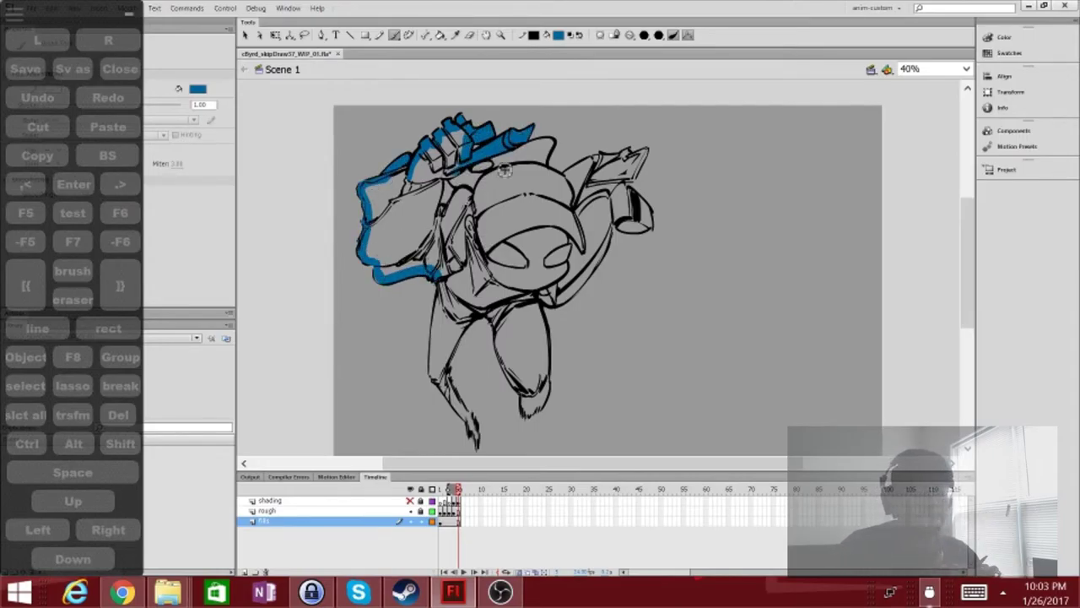
mouse_move(512, 152)
mouse_down()
mouse_move(557, 199)
mouse_move(576, 199)
mouse_up()
mouse_move(576, 199)
mouse_down()
mouse_move(510, 216)
mouse_move(590, 158)
mouse_move(626, 153)
mouse_move(632, 175)
mouse_move(611, 168)
mouse_move(635, 204)
mouse_move(547, 299)
mouse_up()
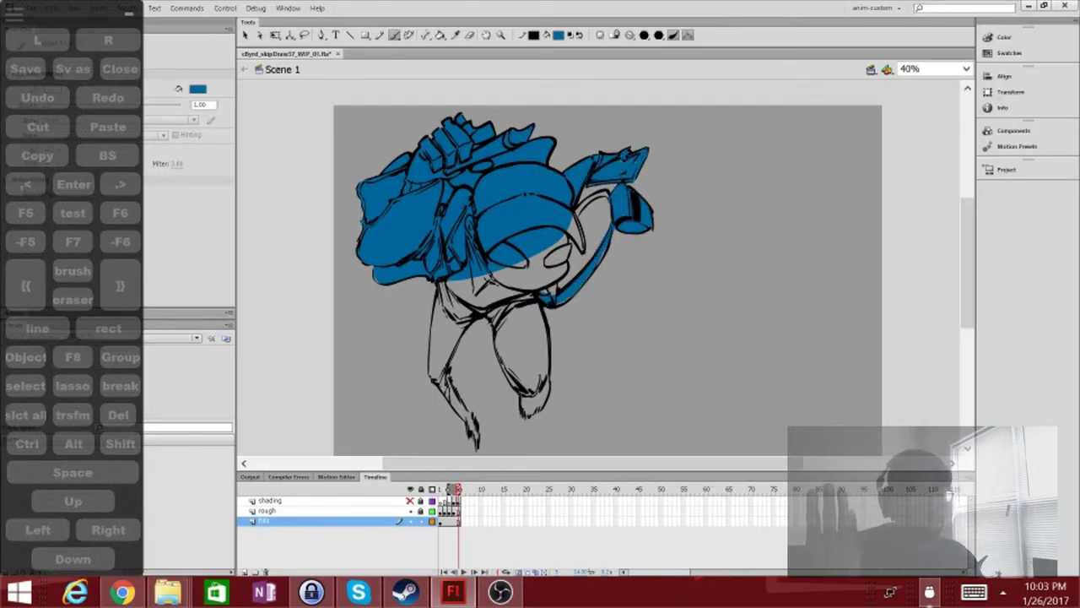
drag(563, 252, 506, 275)
drag(574, 223, 584, 246)
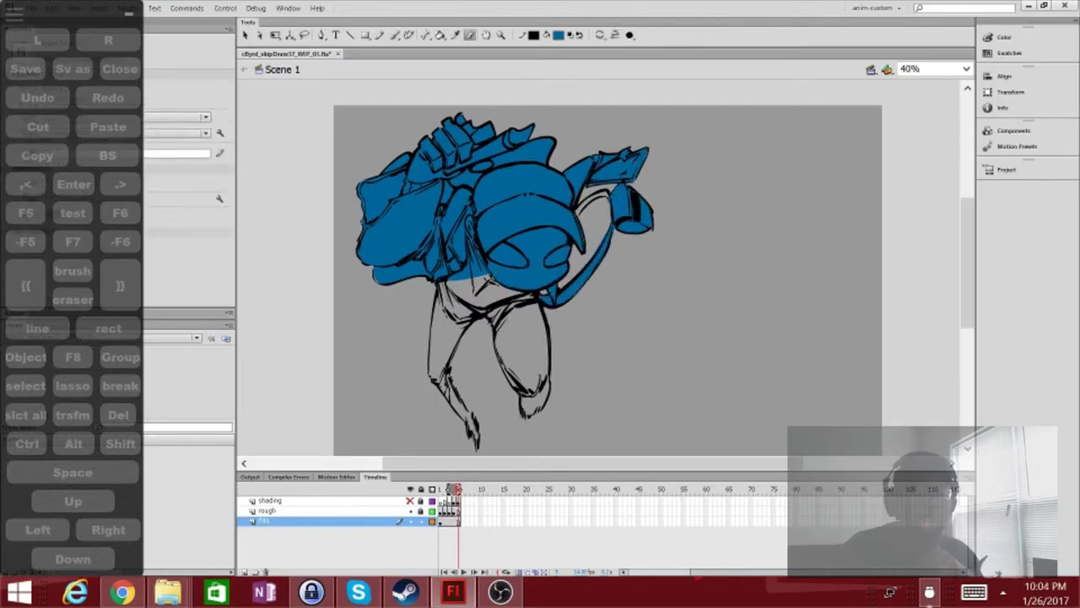
drag(591, 198, 601, 218)
Continue the blue fill down both legs, the lower left arm and the feet
drag(530, 304, 544, 384)
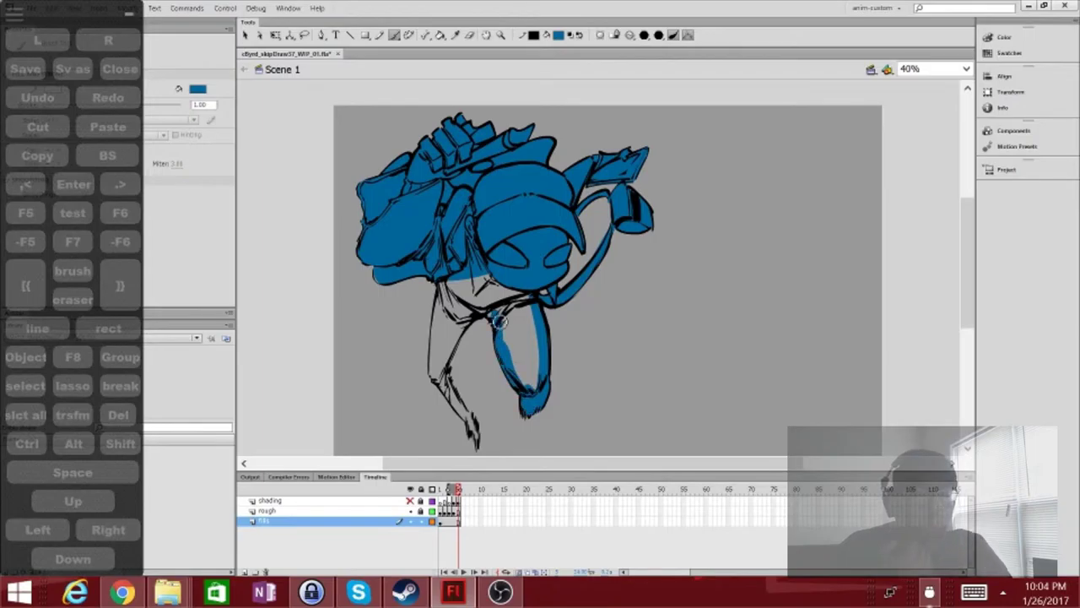
mouse_move(499, 320)
mouse_down()
mouse_move(469, 312)
mouse_move(442, 369)
mouse_up()
drag(447, 283, 433, 361)
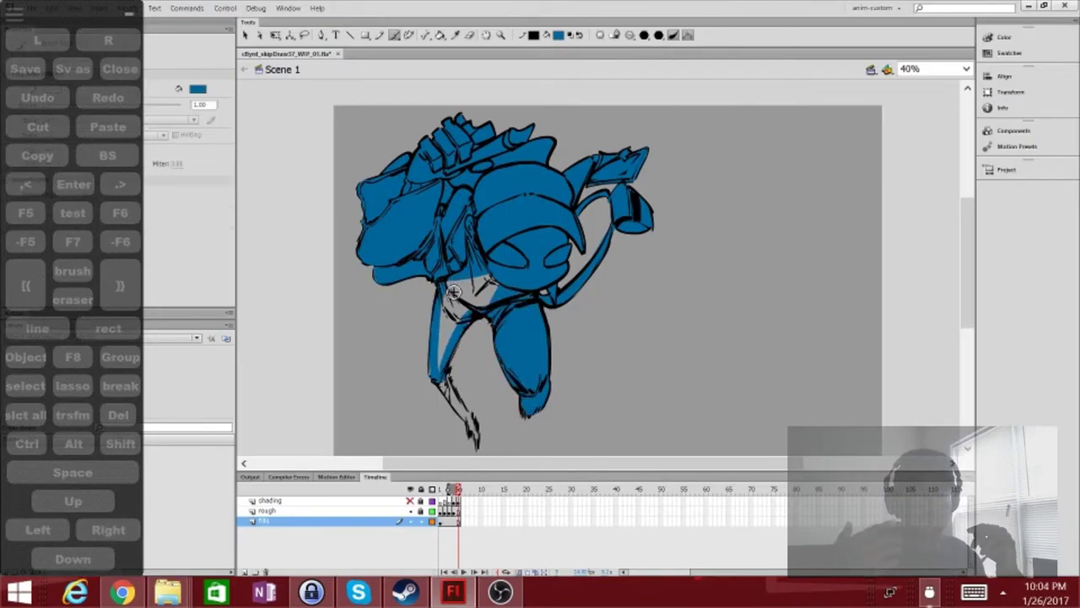
drag(454, 291, 449, 415)
drag(441, 373, 477, 440)
Switch the fill to orange and paint an accent patch down the chest
click(501, 35)
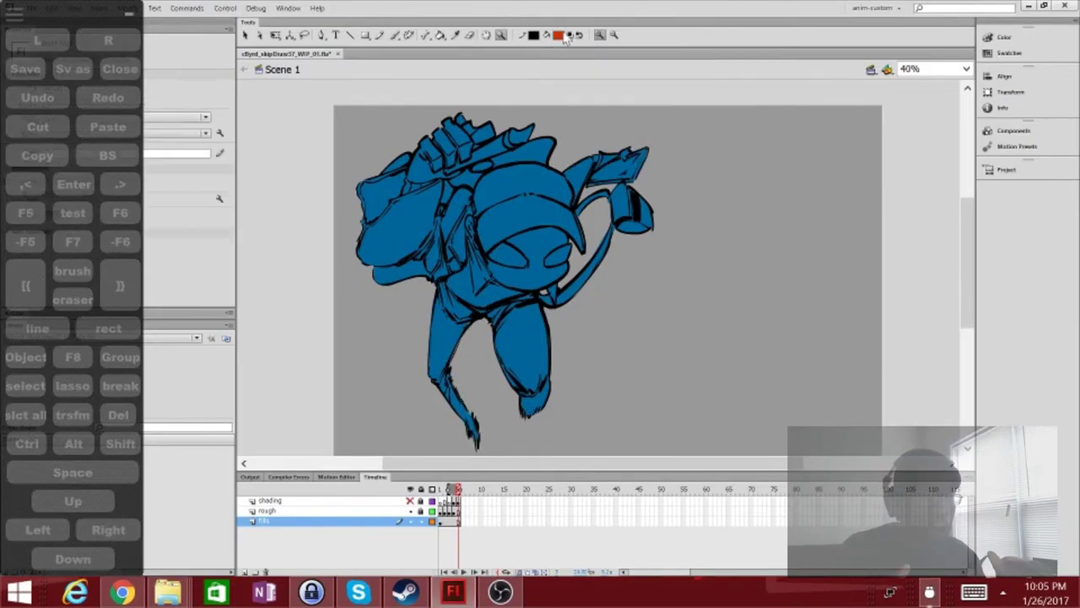
key(b)
click(495, 255)
mouse_move(619, 299)
mouse_down()
mouse_move(622, 314)
mouse_move(565, 221)
mouse_move(601, 295)
mouse_move(591, 253)
mouse_up()
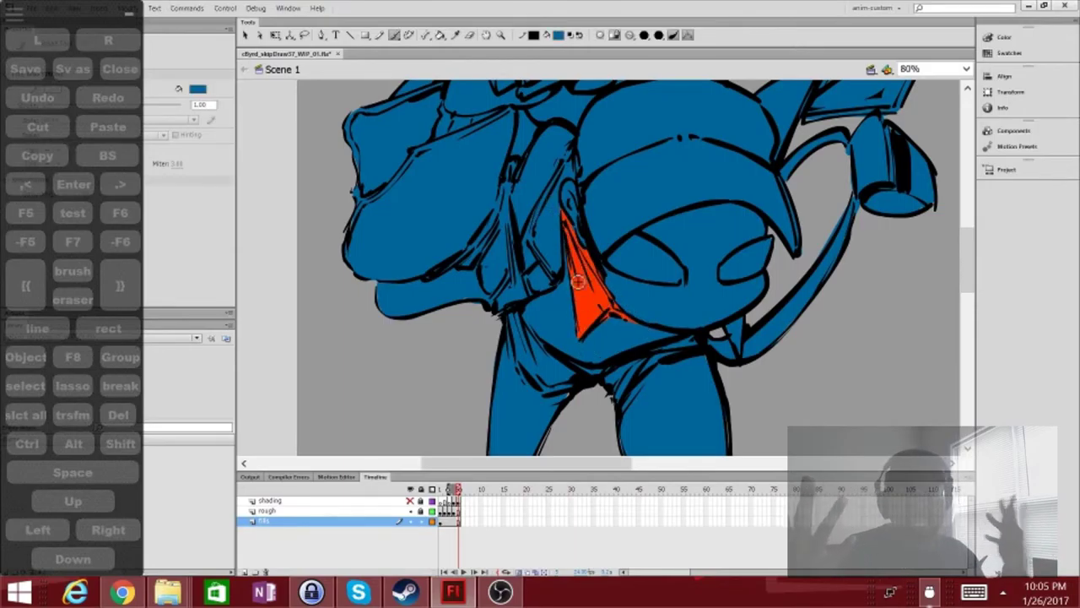
Paint an orange accent stroke on the figure and zoom out to see it whole
alt+click(579, 324)
scroll(707, 200, down, 5)
drag(671, 347, 701, 350)
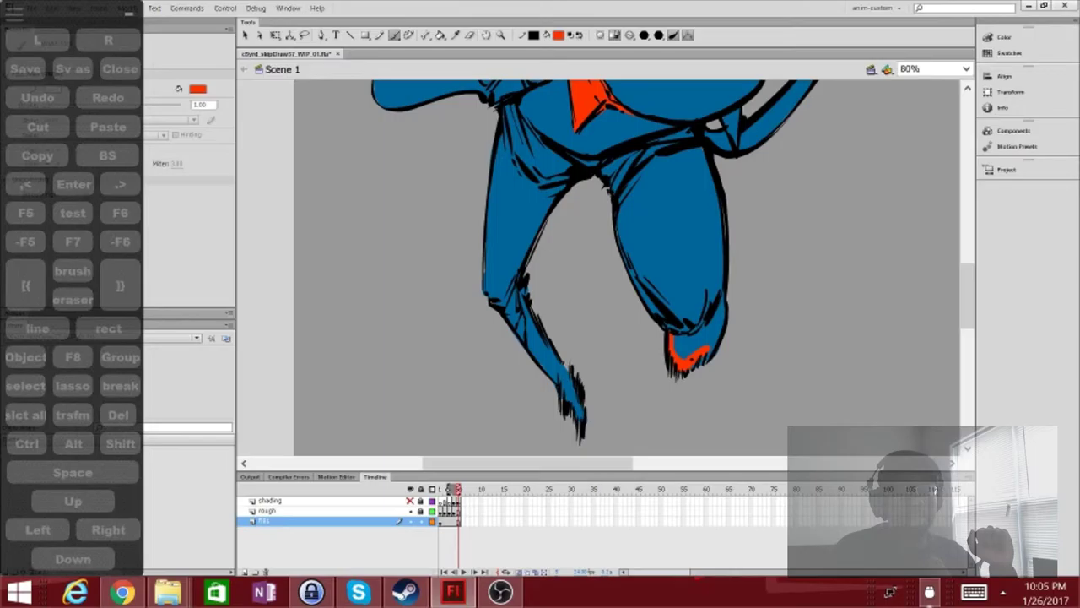
key(z)
key(ctrl+minus)
key(ctrl+minus)
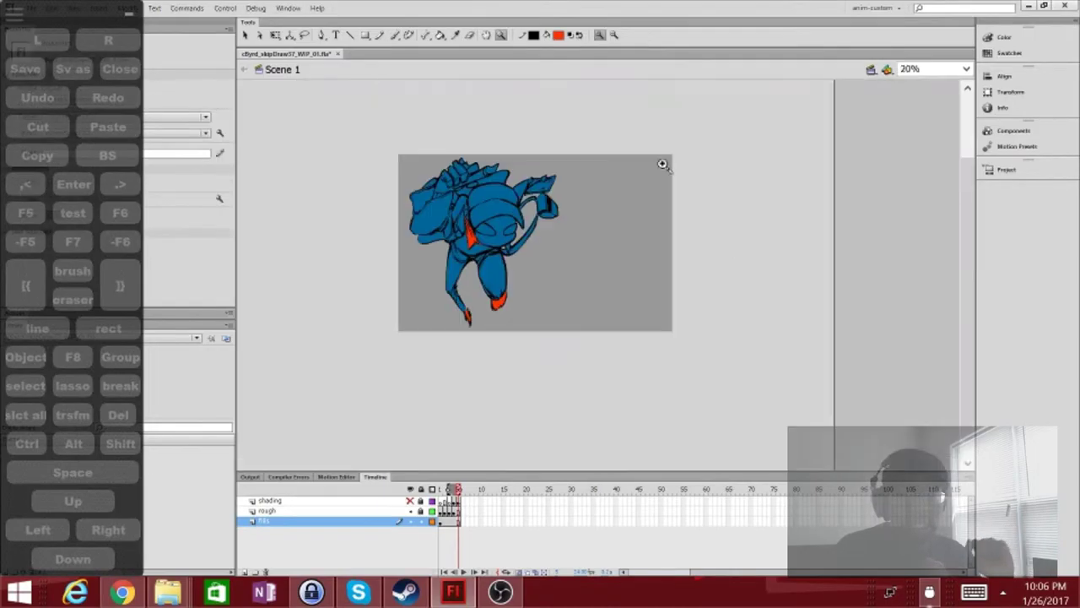
Unhide the shading layer and check the coloured figure at several zoom levels
click(411, 522)
key(k)
key(ctrl+equal)
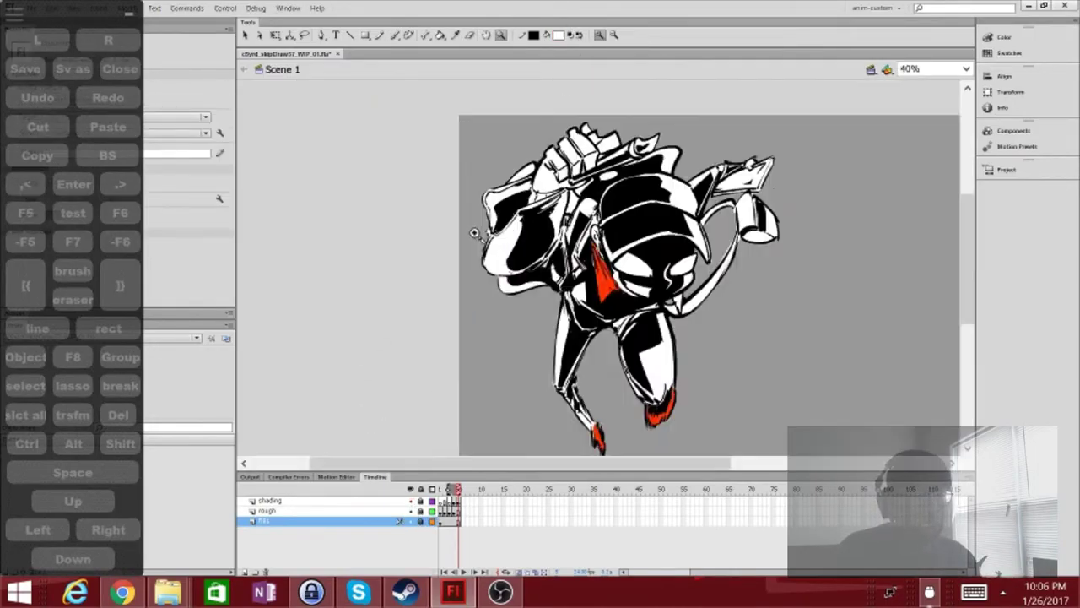
key(ctrl+equal)
key(b)
key(ctrl+minus)
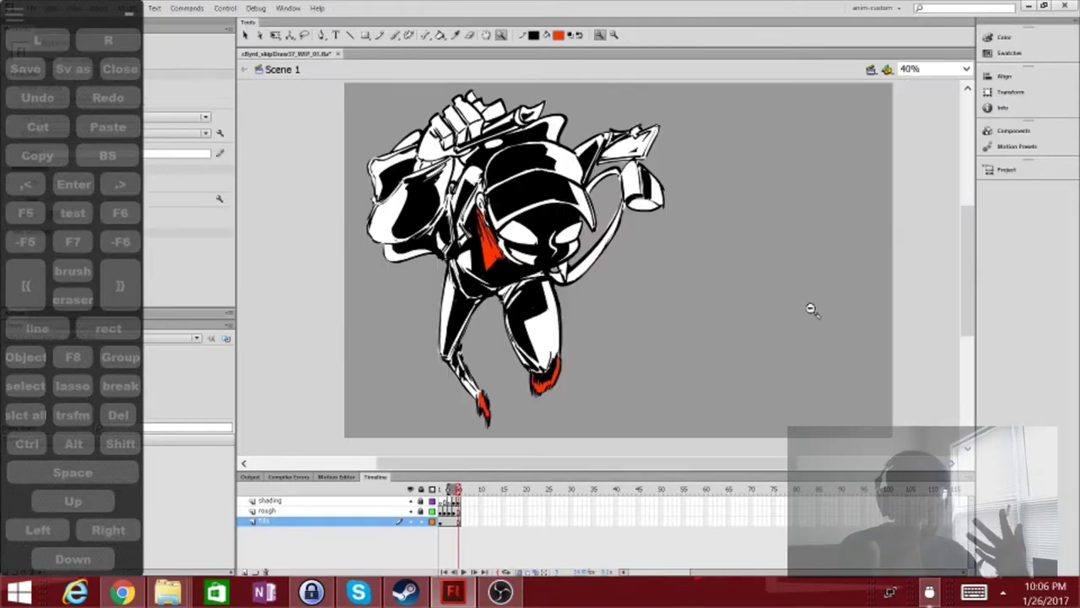
key(ctrl+minus)
Add Layer 4 and place it beneath the fills layer
key(r)
click(424, 530)
drag(427, 531, 439, 521)
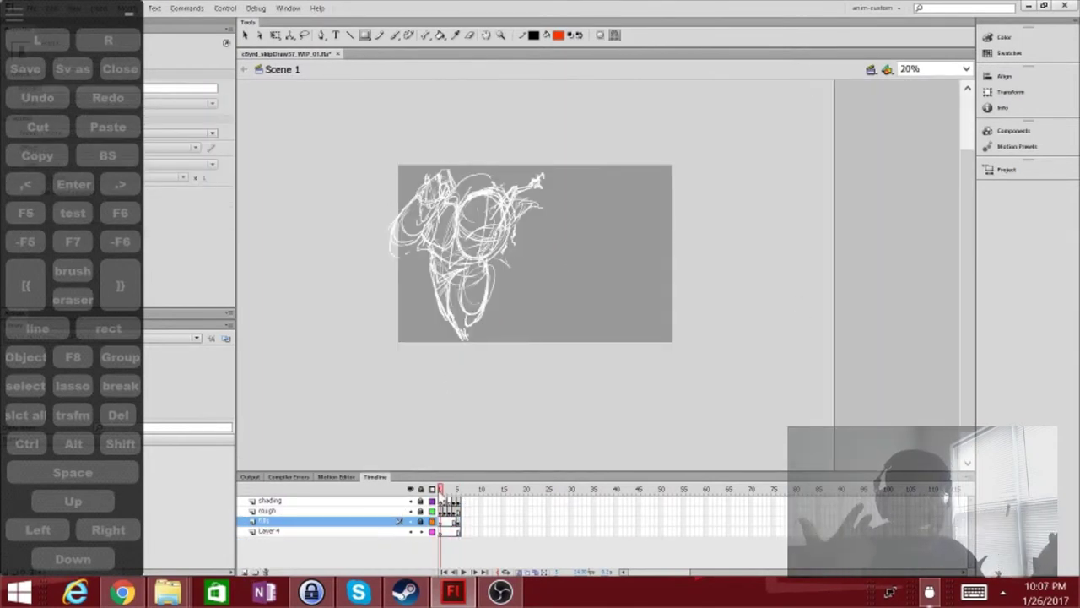
click(452, 510)
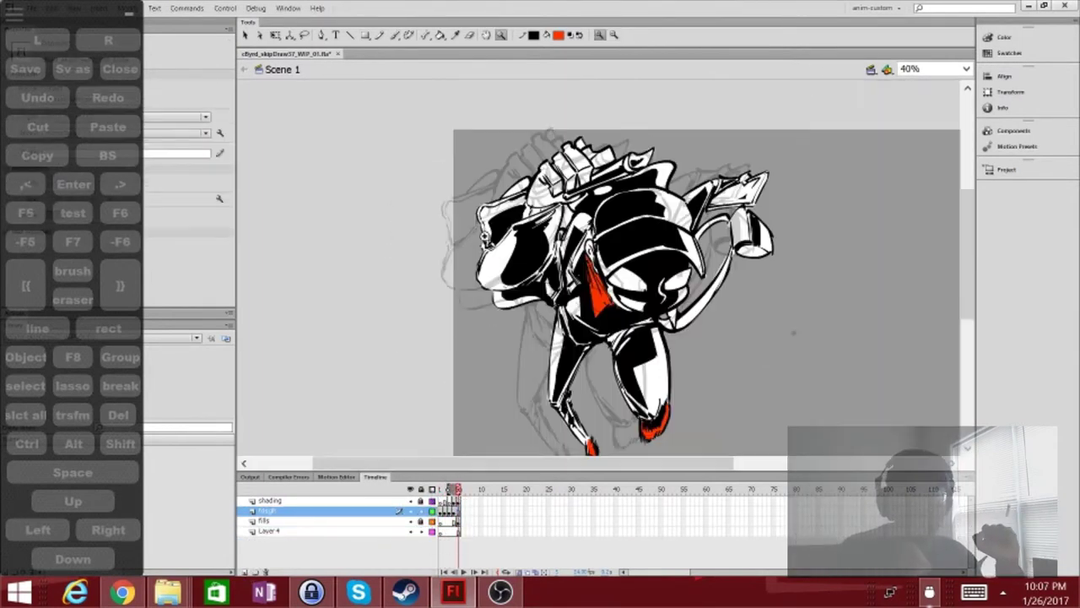
key(ctrl+equal)
key(n)
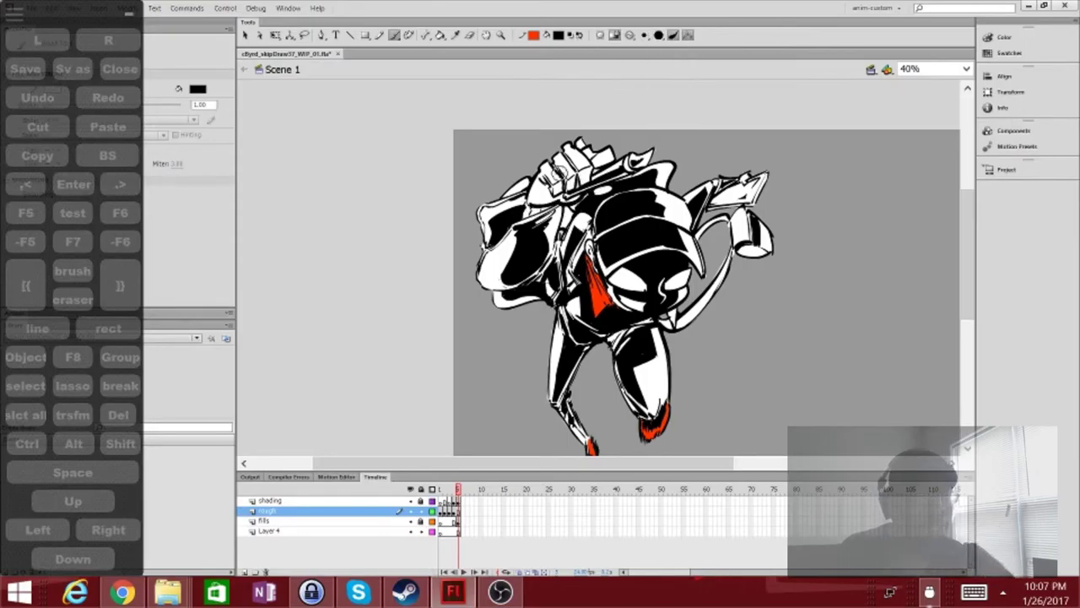
key(z)
alt+click(722, 288)
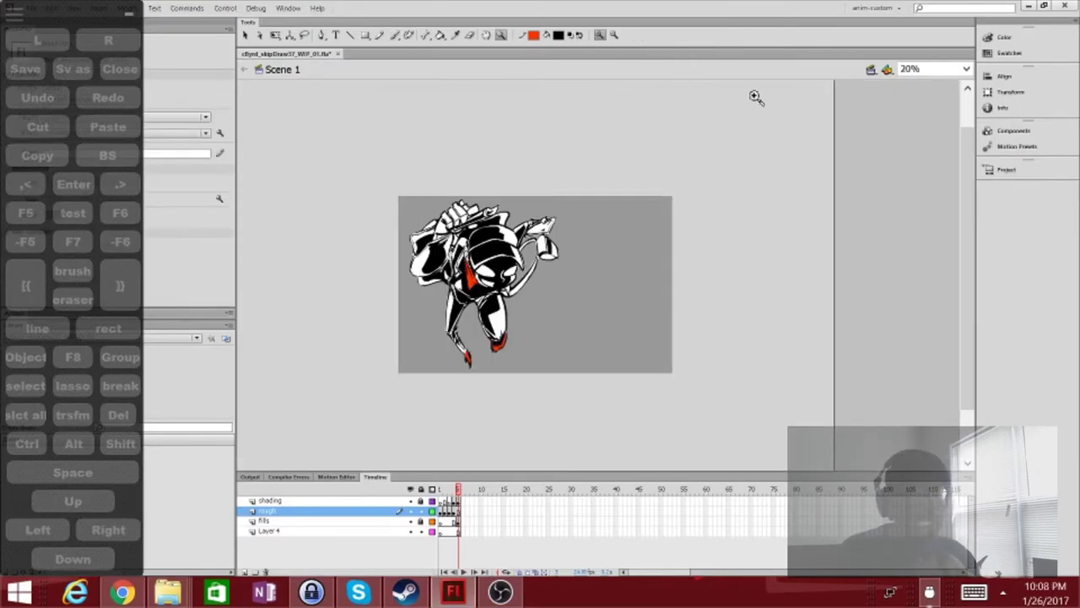
Select the red backdrop shape on Layer 4
click(462, 521)
key(r)
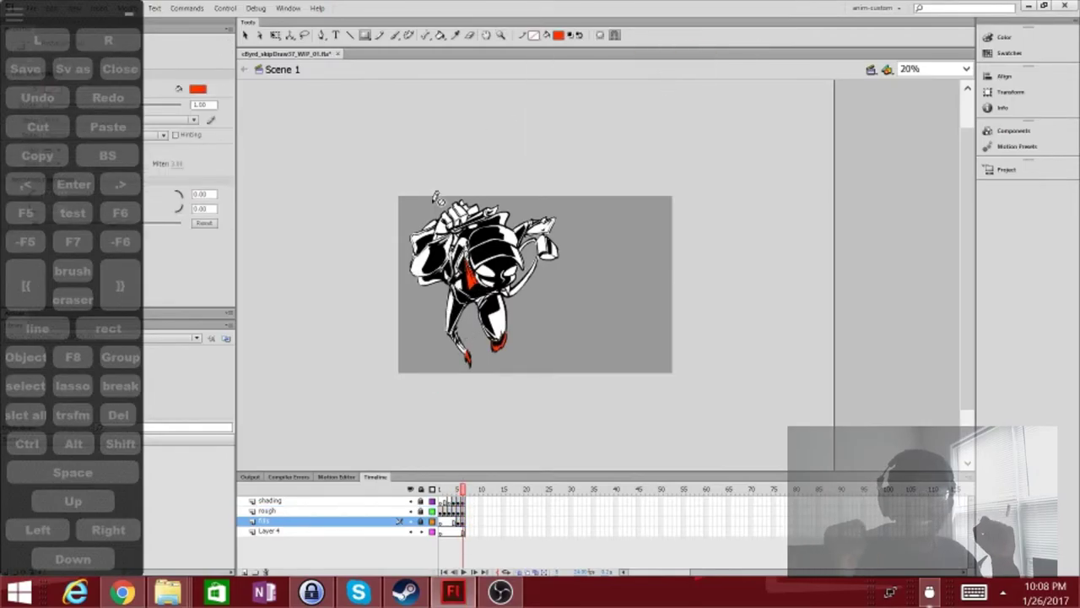
key(v)
click(511, 198)
Reshape the red backdrop by dragging its right, lower and left corners outward
drag(518, 211, 565, 272)
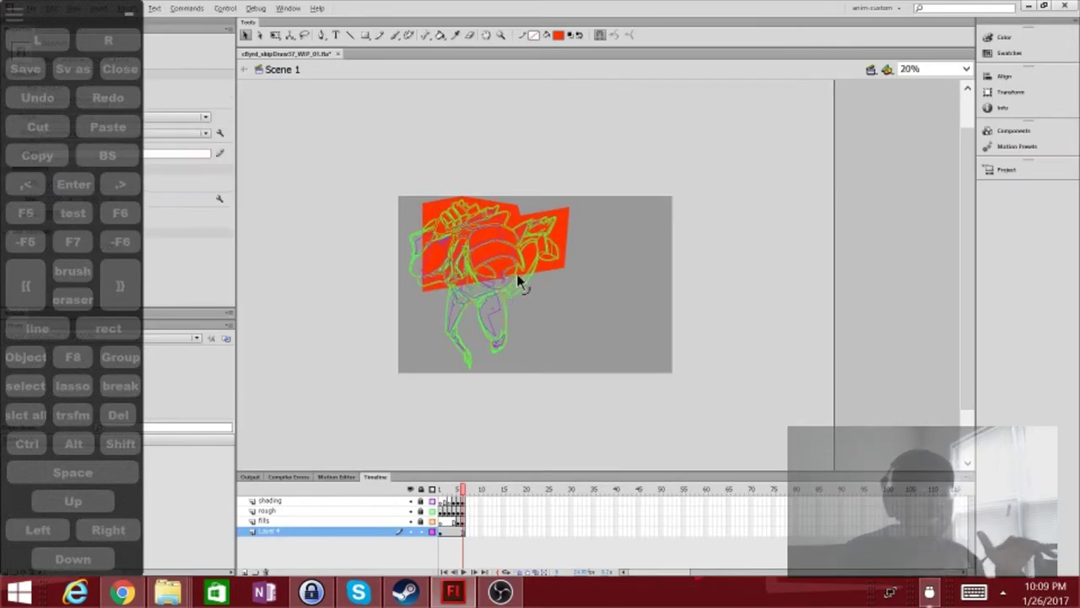
drag(527, 339, 472, 370)
drag(424, 297, 427, 366)
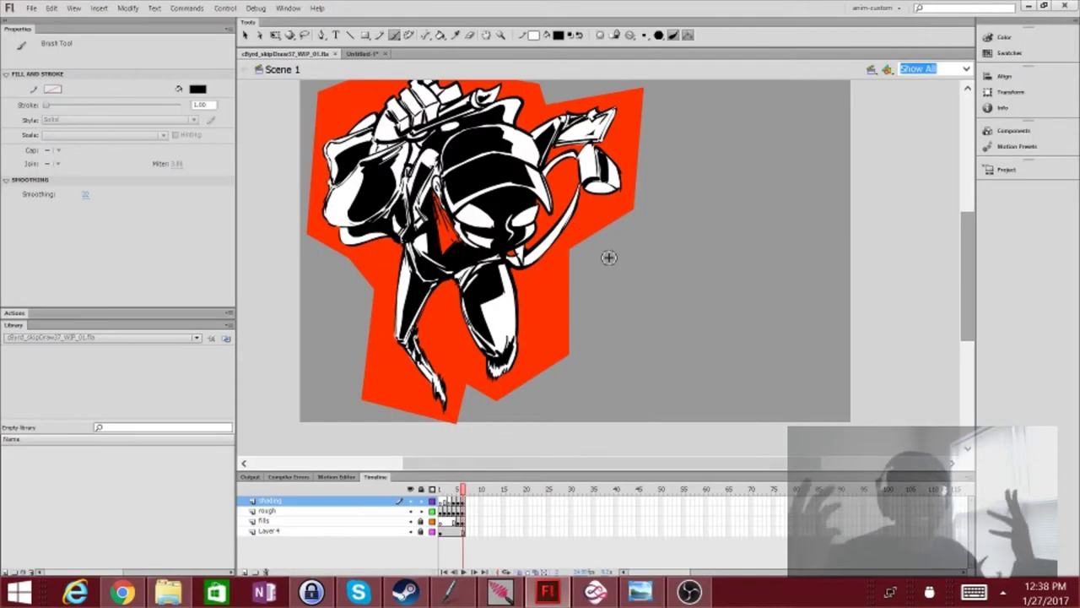
Bring up the custom shortcut panel and switch to the Eraser, then the Line tool
click(975, 591)
click(1040, 313)
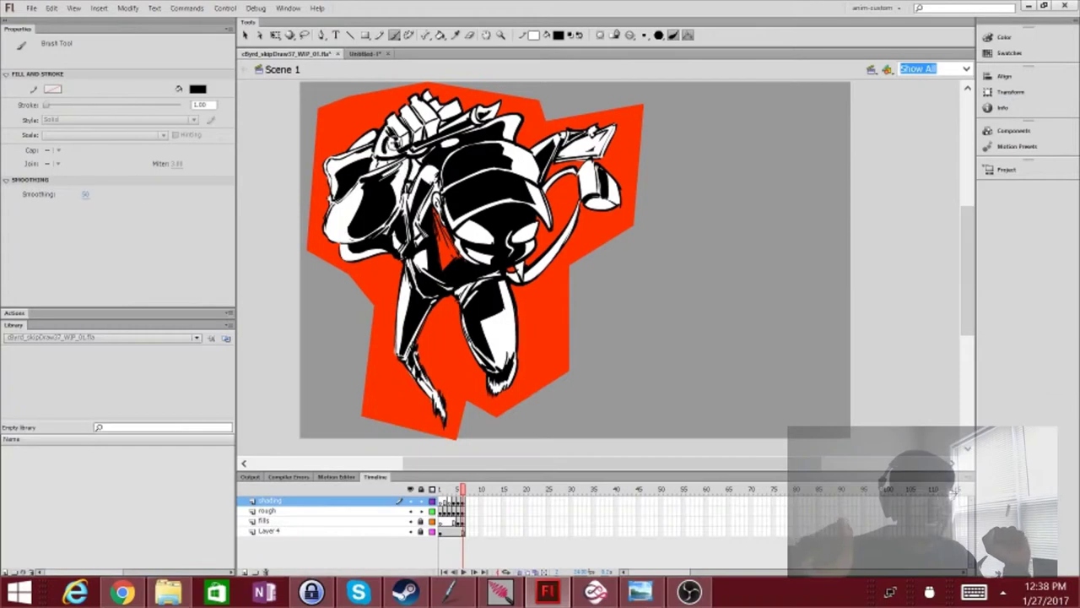
click(929, 592)
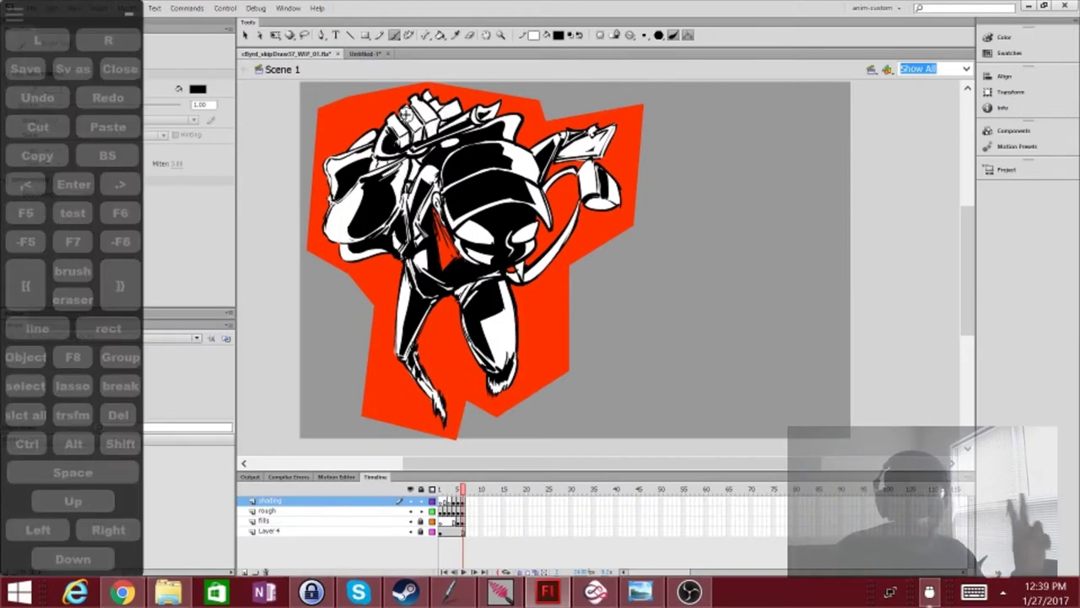
key(e)
key(n)
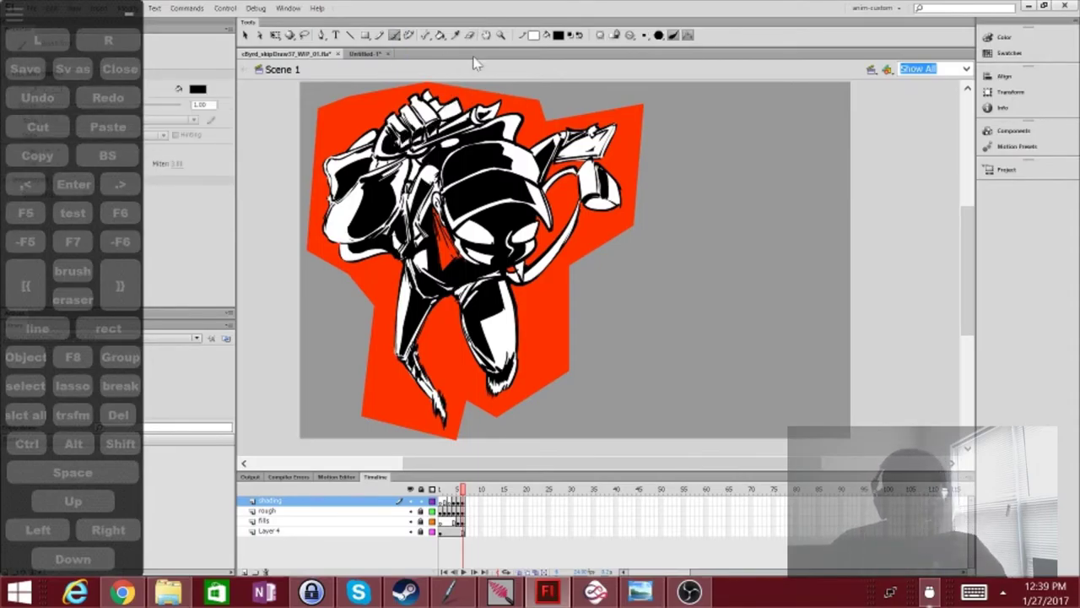
On a new text layer, type the title 'MEET THE ARTIST:' followed by the artist's name
key(v)
click(247, 571)
key(period)
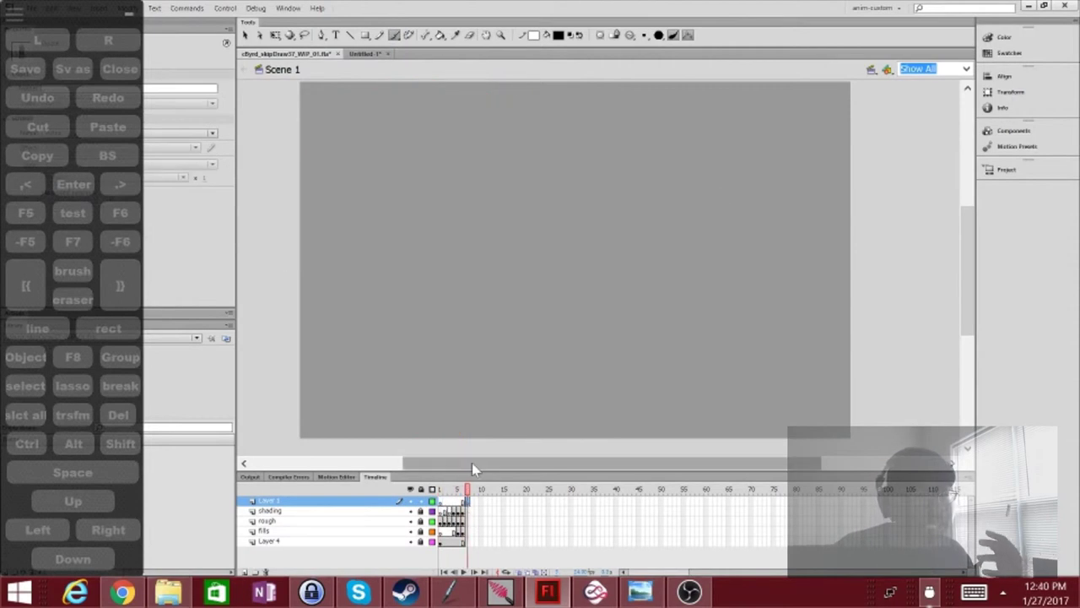
key(t)
click(589, 171)
text(MEET THE ARTIST: COLLIN "SKIPPERWING" BYRD!)
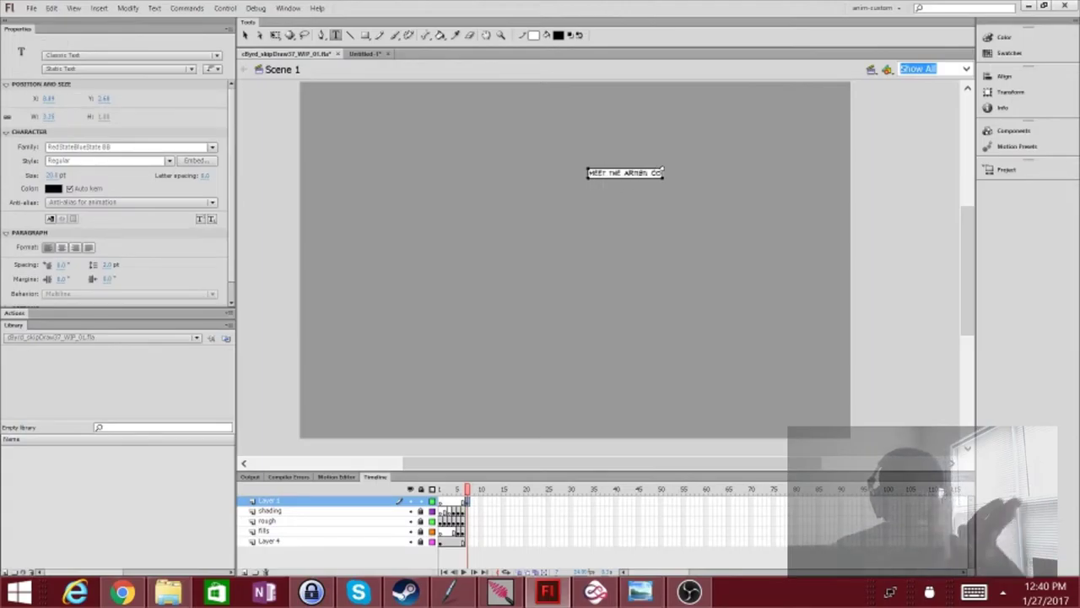
key(Escape)
Add the about block: AGE 28, PROFESSION: CARTOONIST/ANIMATOR/TEACHER, WEBSITE: THE CRIMSON FLY.COM
click(602, 203)
text(ABOUT: AGE 2)
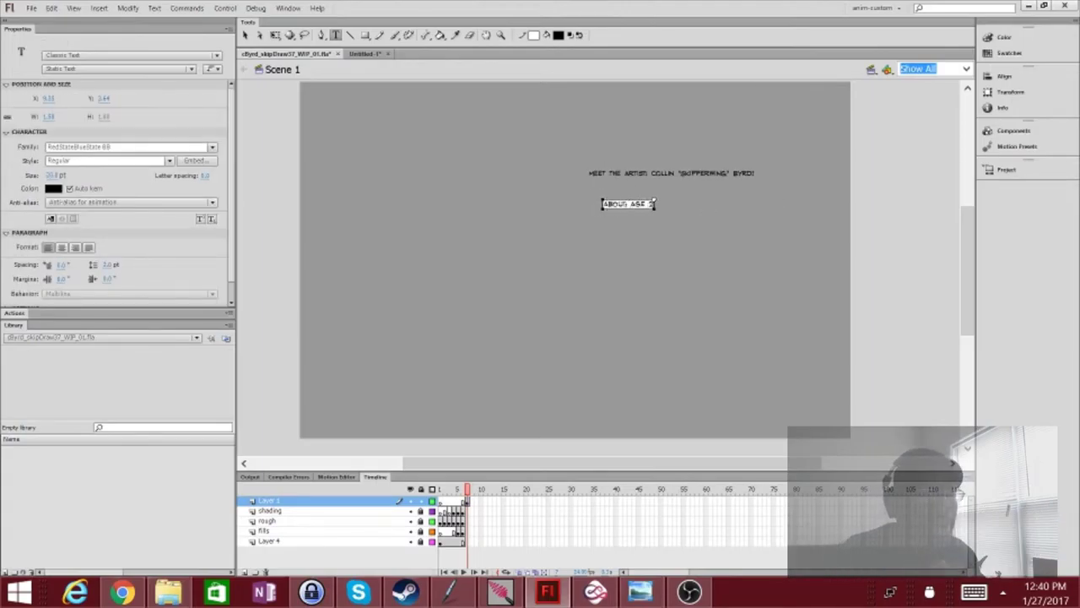
text(8 (AS OF THIS WRITING))
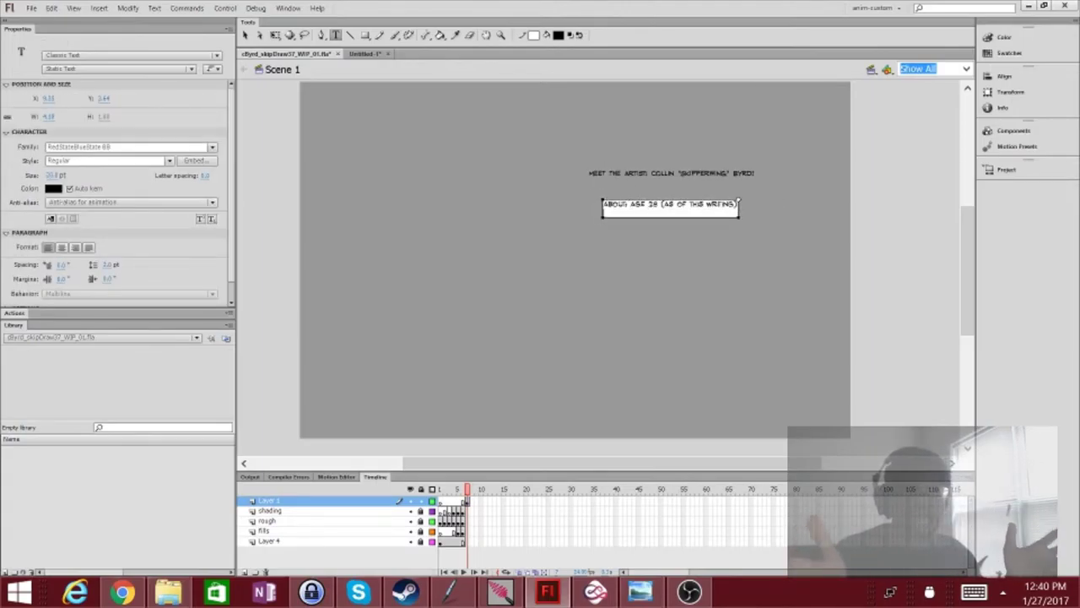
key(Return)
text(PROFESSION: )
text(ARTIST/CARTOONIST)
key(BackSpace)
key(BackSpace)
key(BackSpace)
key(BackSpace)
key(BackSpace)
key(BackSpace)
key(BackSpace)
key(BackSpace)
key(BackSpace)
key(BackSpace)
key(BackSpace)
key(BackSpace)
key(BackSpace)
key(BackSpace)
key(BackSpace)
key(BackSpace)
key(BackSpace)
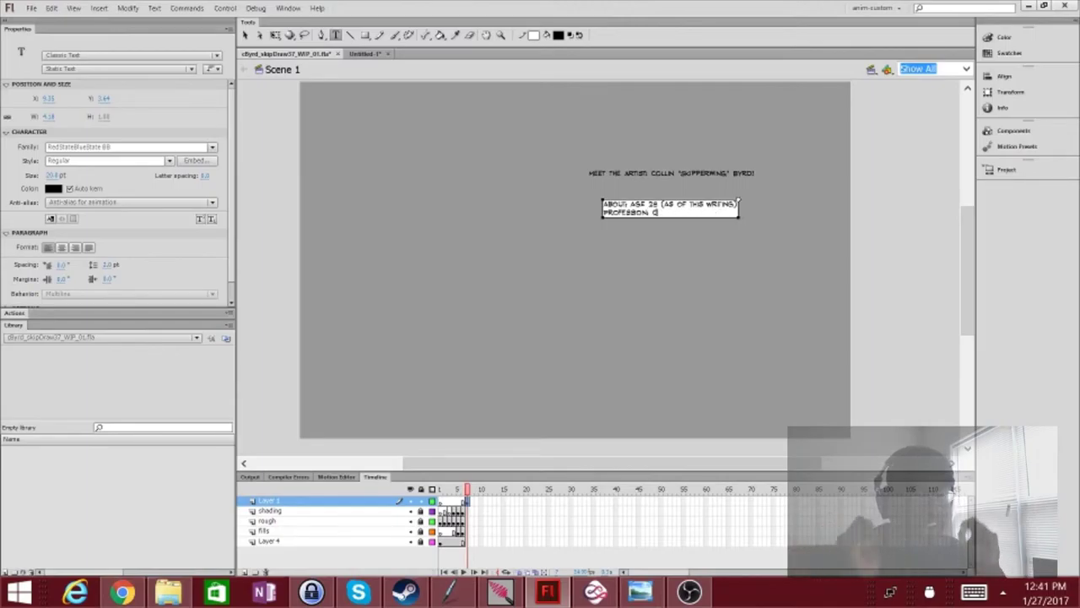
text(CARTOONIST/ANIMATOR/TEACHER)
key(Return)
text(WEBSITE: THE CRIMSON FLY.COM)
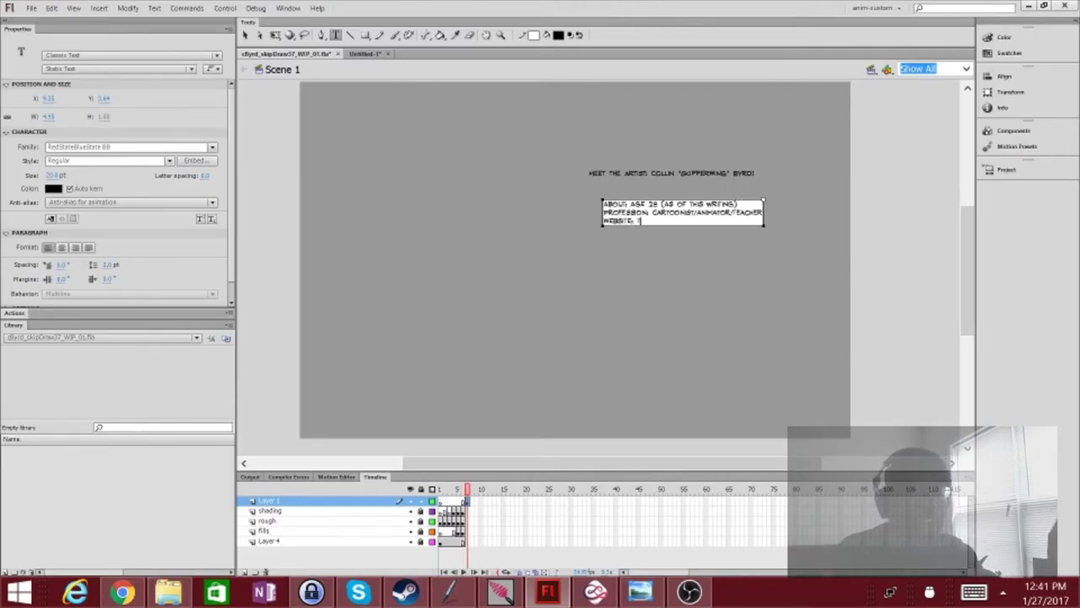
Write the LIKES list: comics, cartoons, video games, stories, movies, social justice, excitement, fried chicken
click(564, 309)
text(LIKES: -COMICS -CARTOONS -VIDEO GAMES -MOVIES)
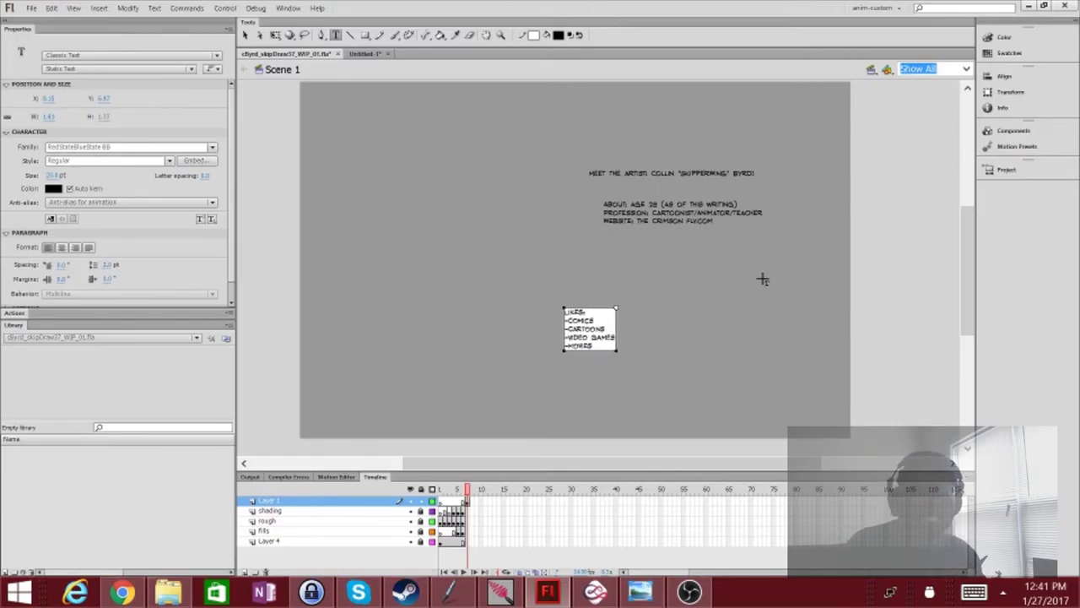
key(Return)
text(-SOCIAL JUSTICE)
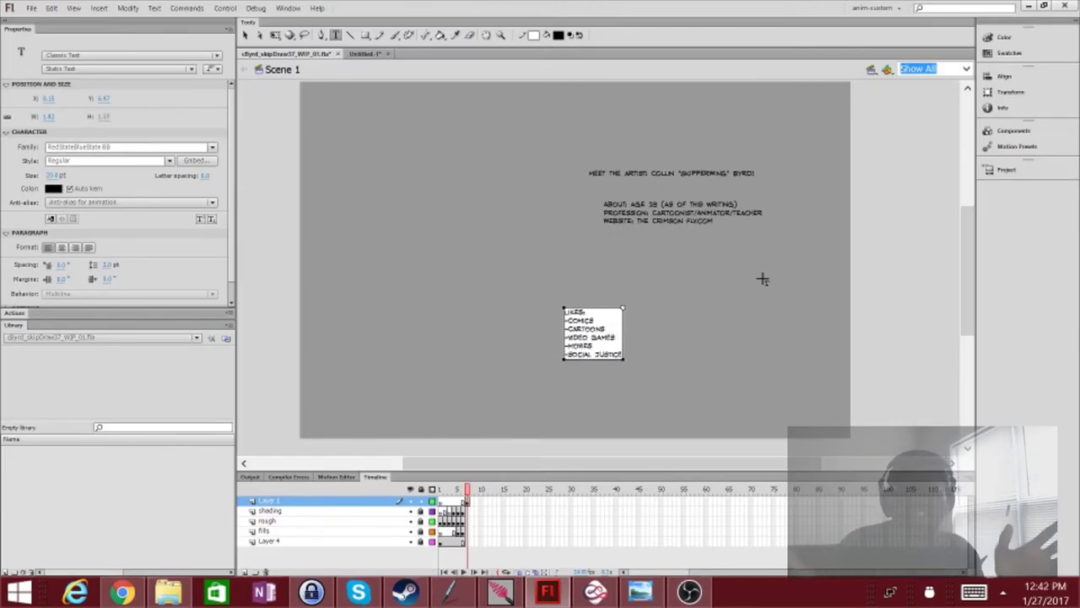
key(Return)
text(-)
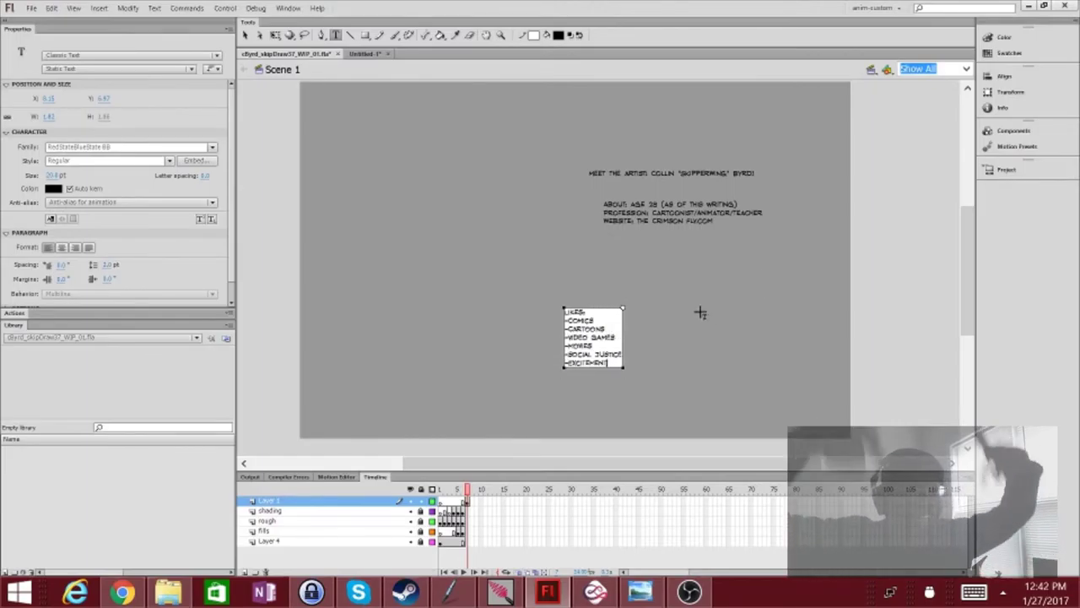
text(EXCITEMENT)
key(Up)
key(Up)
key(Up)
key(End)
key(Return)
text(-STORIES)
key(Down)
key(Down)
key(Down)
key(End)
key(Return)
text(-FRIED CHICKEN)
Write the DISLIKES list: cephalopods, boredom, hypocrisy, ignorance, apathy
click(693, 309)
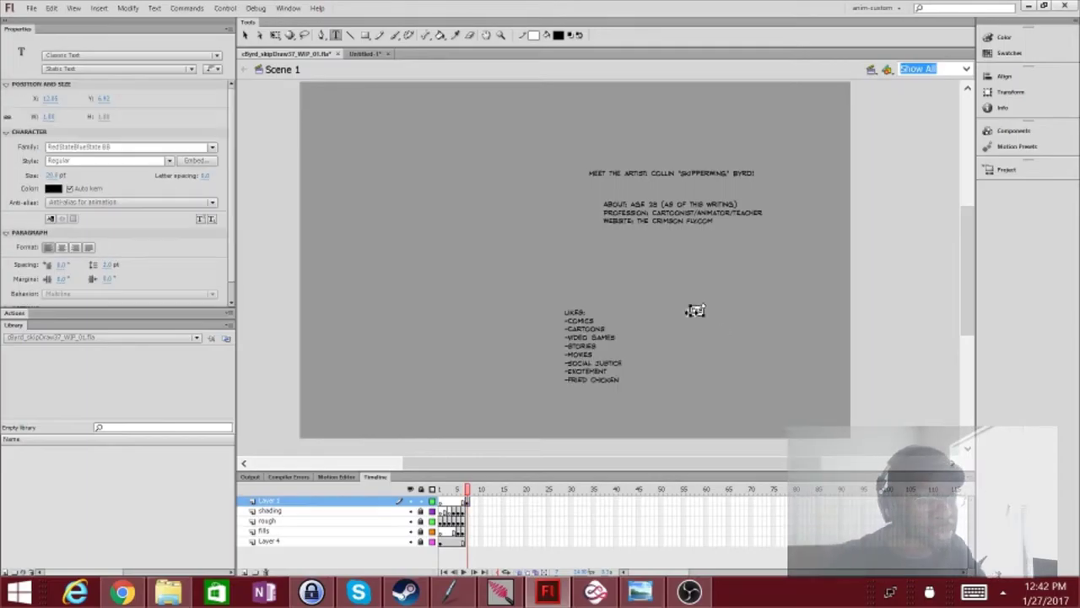
text(DISLIKES: -CEPHALOPODS -BOREDOM)
key(Return)
text(-HYPOCRICY)
key(Return)
text(-IGNORANCE)
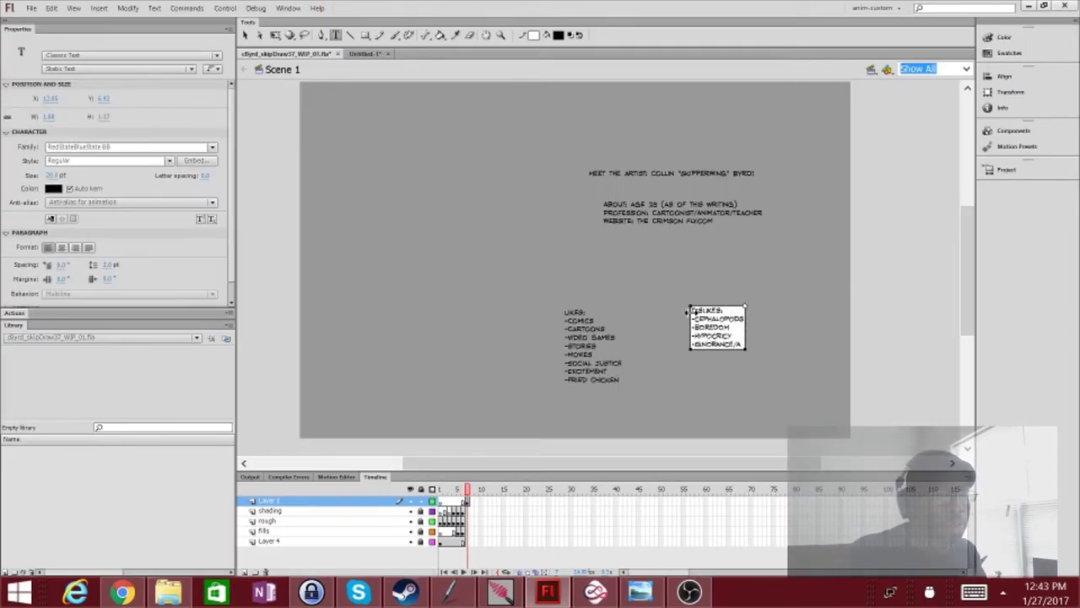
key(Return)
text(-APATHY)
key(Escape)
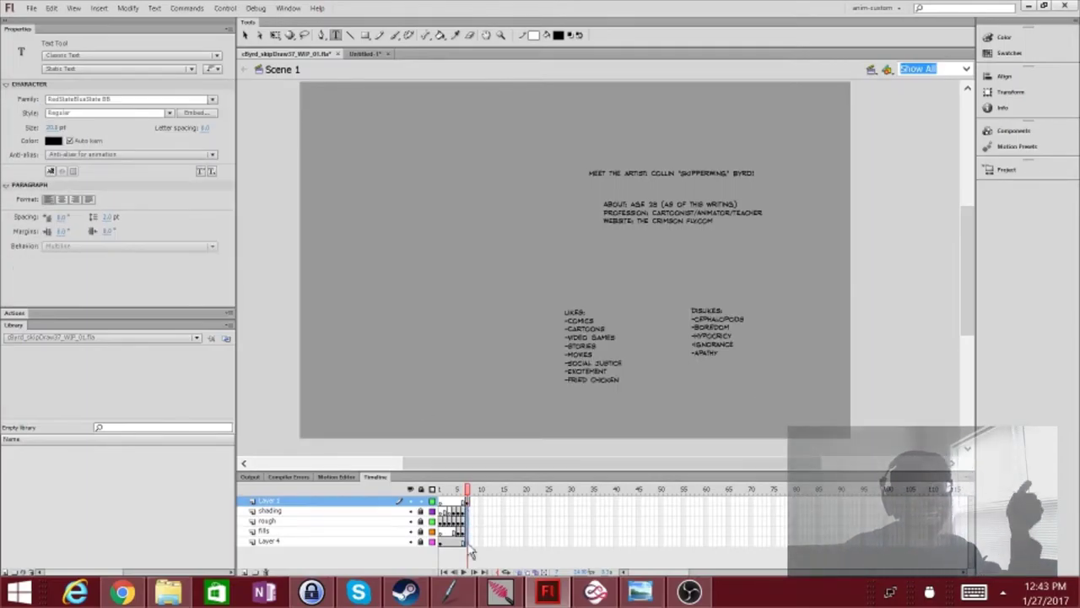
click(456, 510)
Shrink and tilt the portrait artwork with Free Transform
click(456, 531)
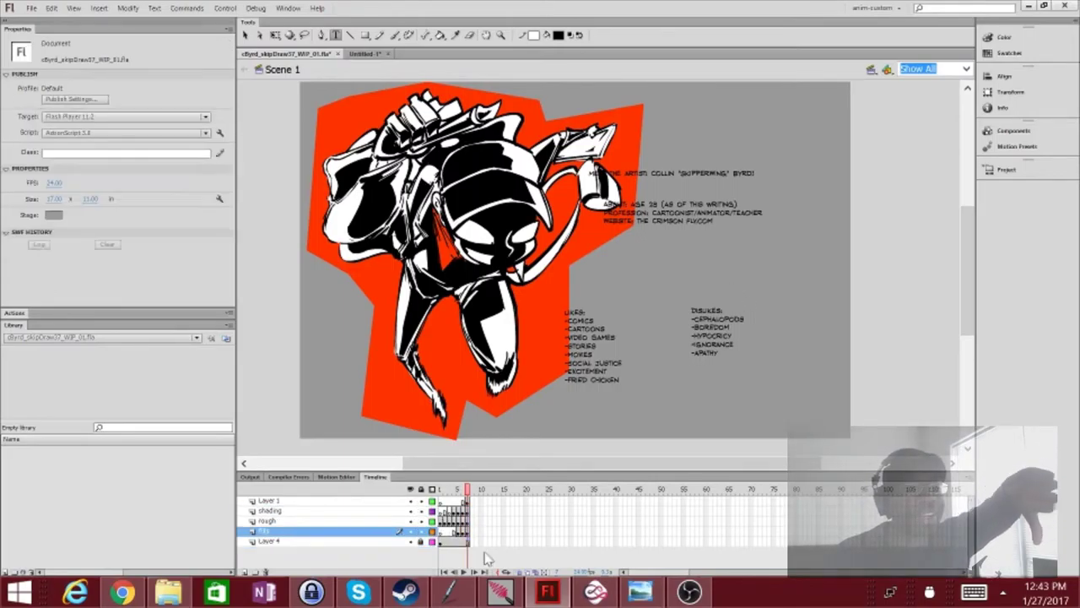
click(470, 543)
key(q)
drag(644, 437, 599, 384)
click(627, 238)
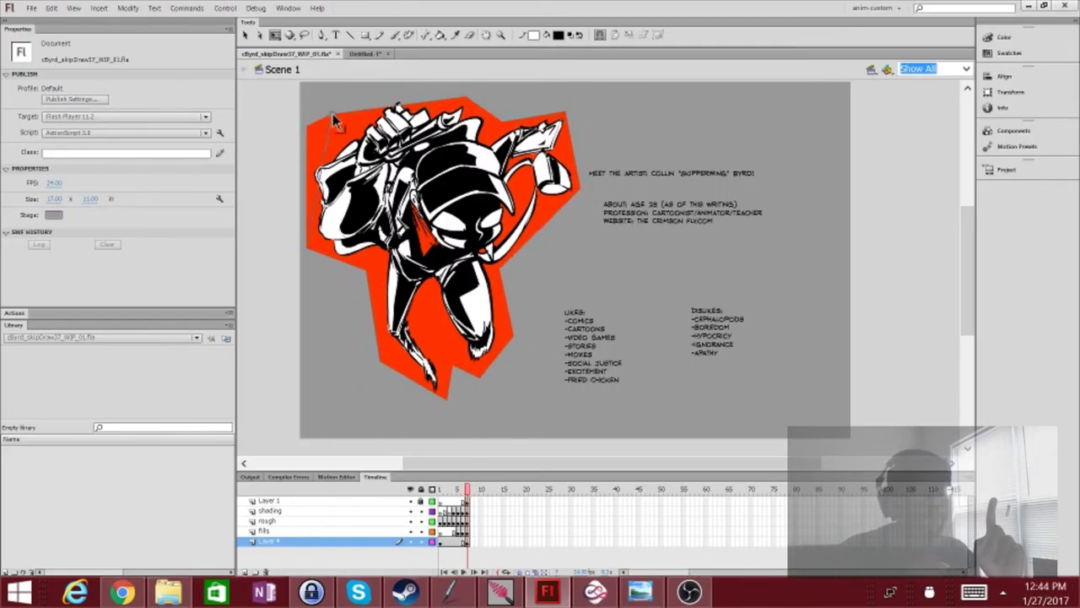
Raise the backdrop's top edge and stack the title, about, LIKES and DISLIKES blocks down the right
drag(382, 81, 391, 71)
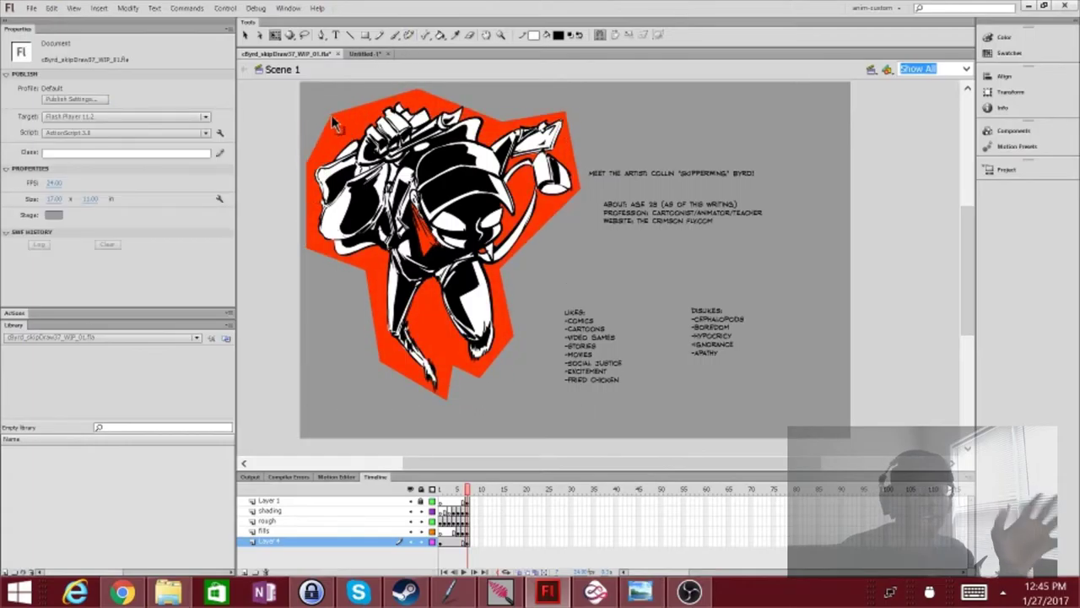
drag(676, 173, 675, 102)
drag(667, 211, 704, 126)
drag(578, 321, 691, 172)
drag(701, 317, 776, 300)
key(ctrl+shift+n)
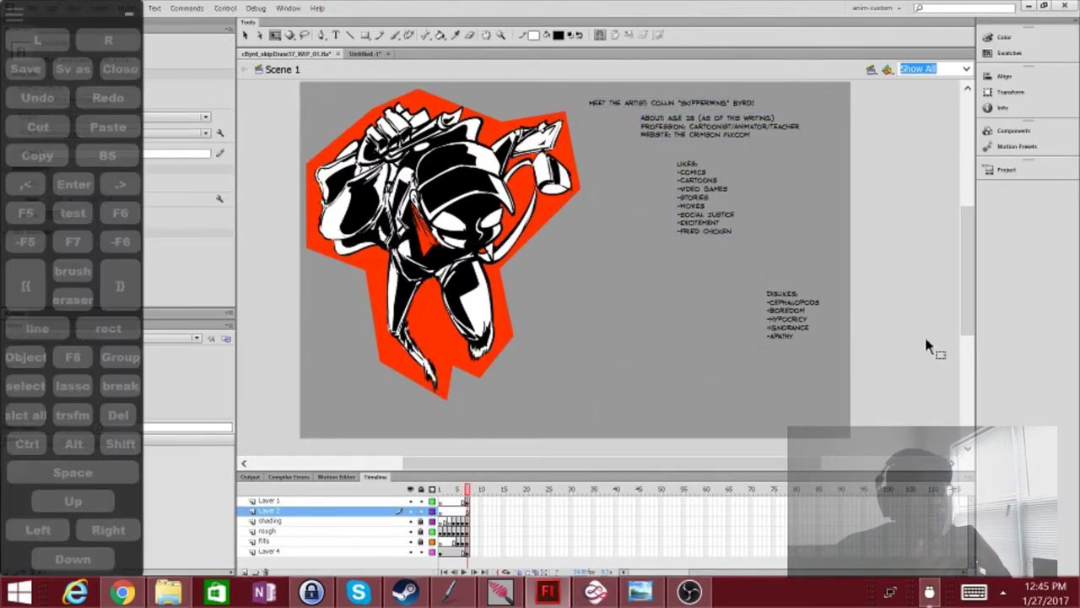
Straighten the tablet box's bottom edge and fill the tablet solid black
key(b)
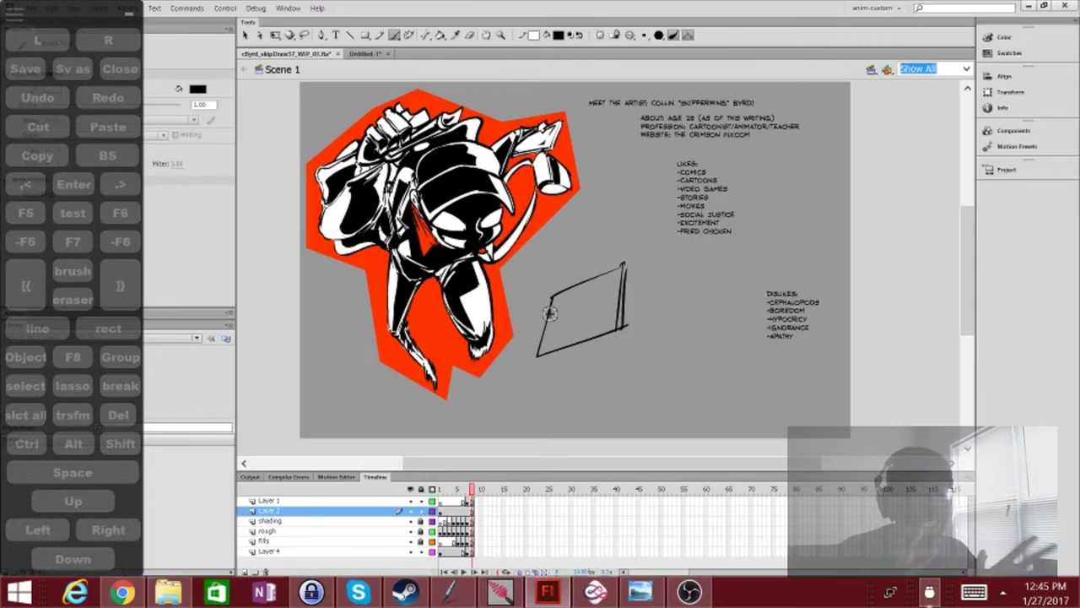
drag(540, 360, 596, 342)
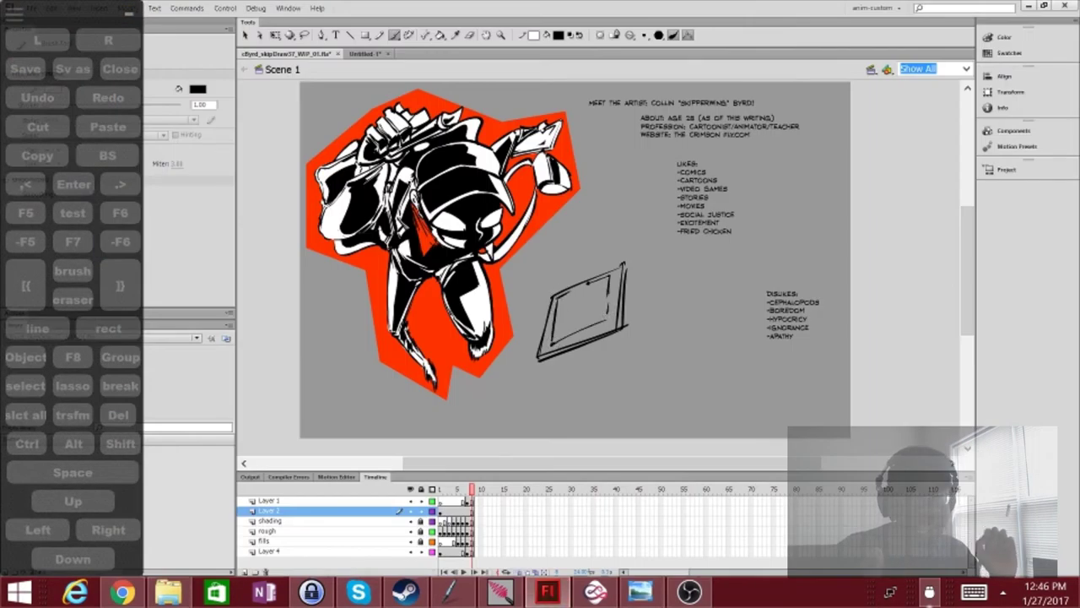
key(e)
key(n)
drag(537, 356, 601, 321)
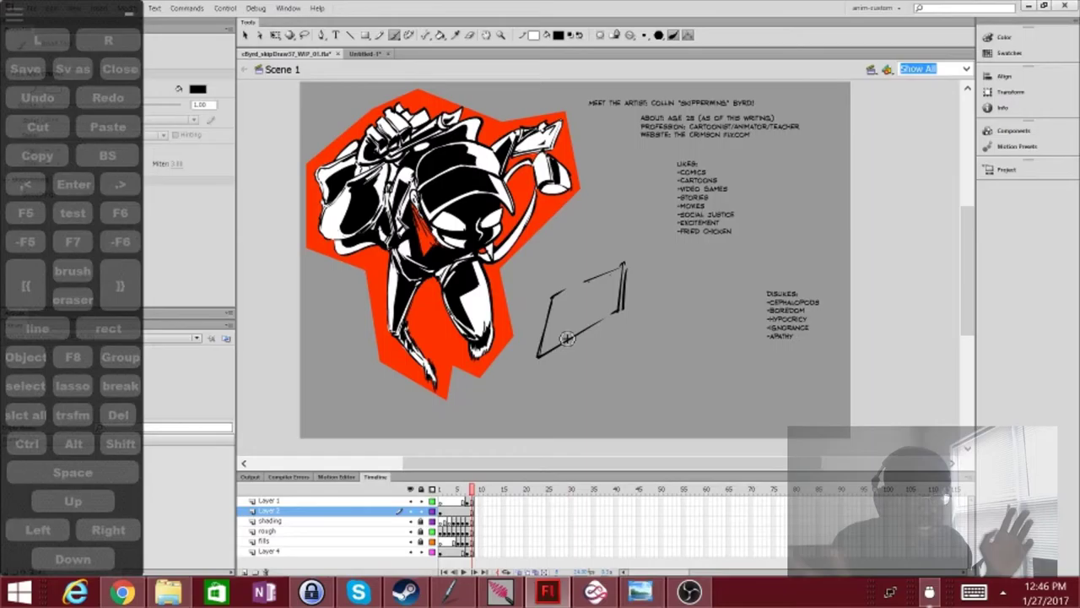
key(k)
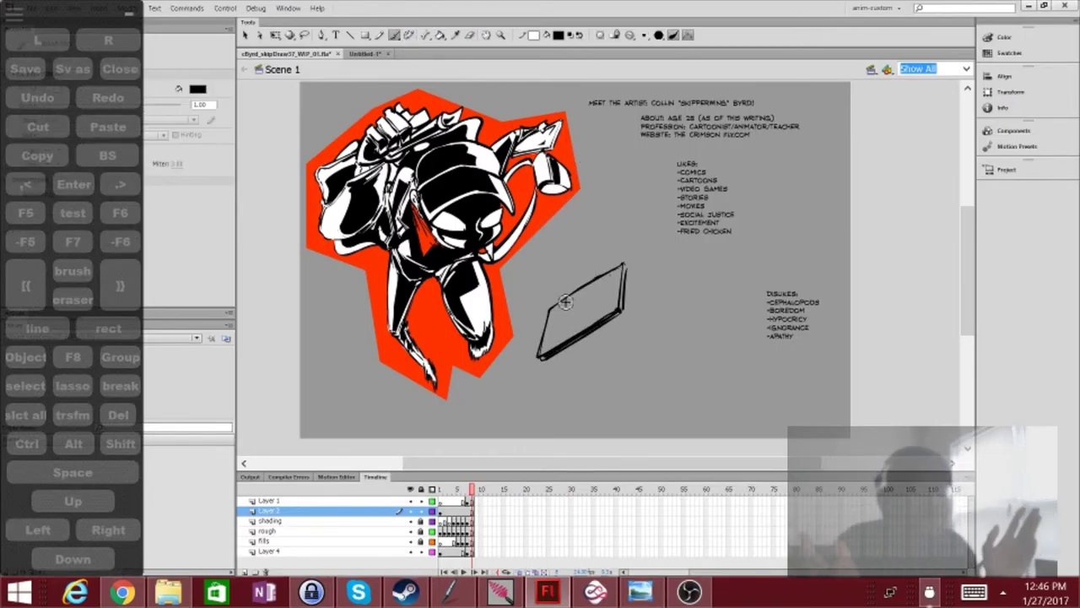
click(566, 302)
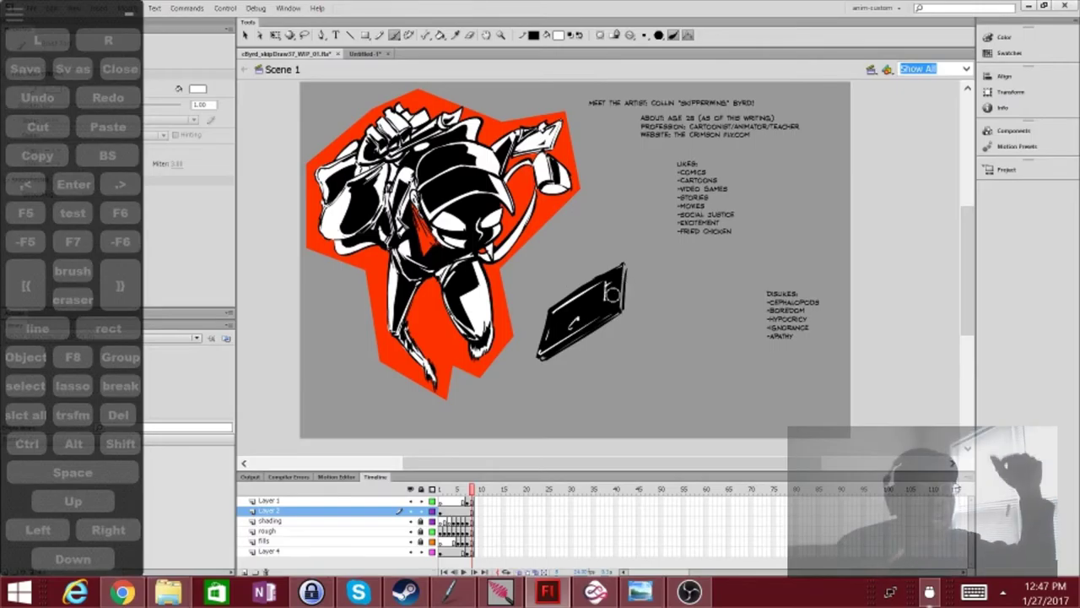
Draw the cord, fill the small device below black, then nudge and tilt the tablet
key(b)
drag(626, 278, 657, 302)
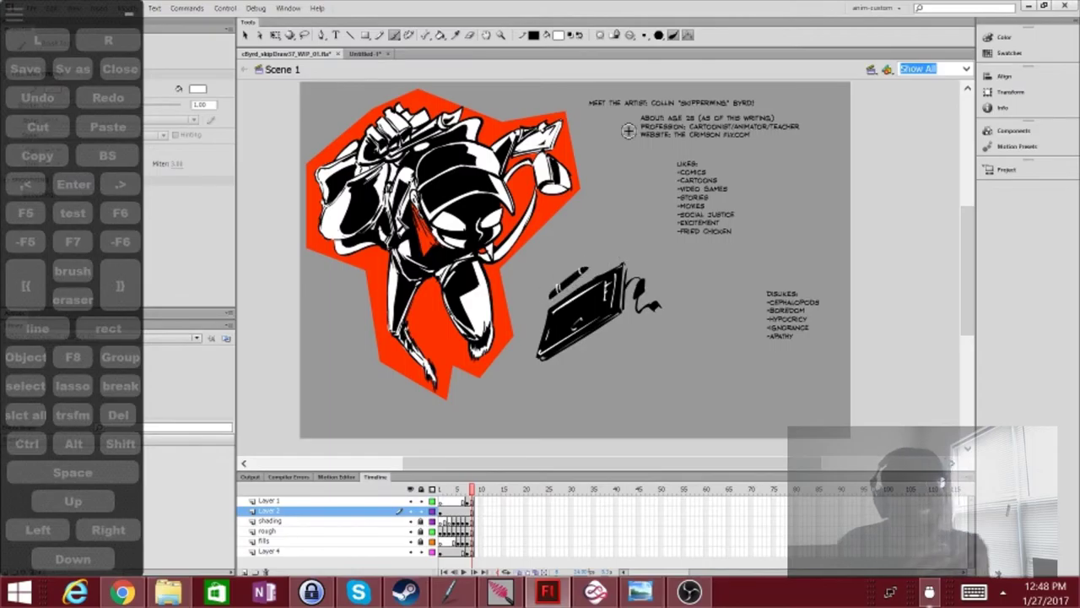
click(570, 408)
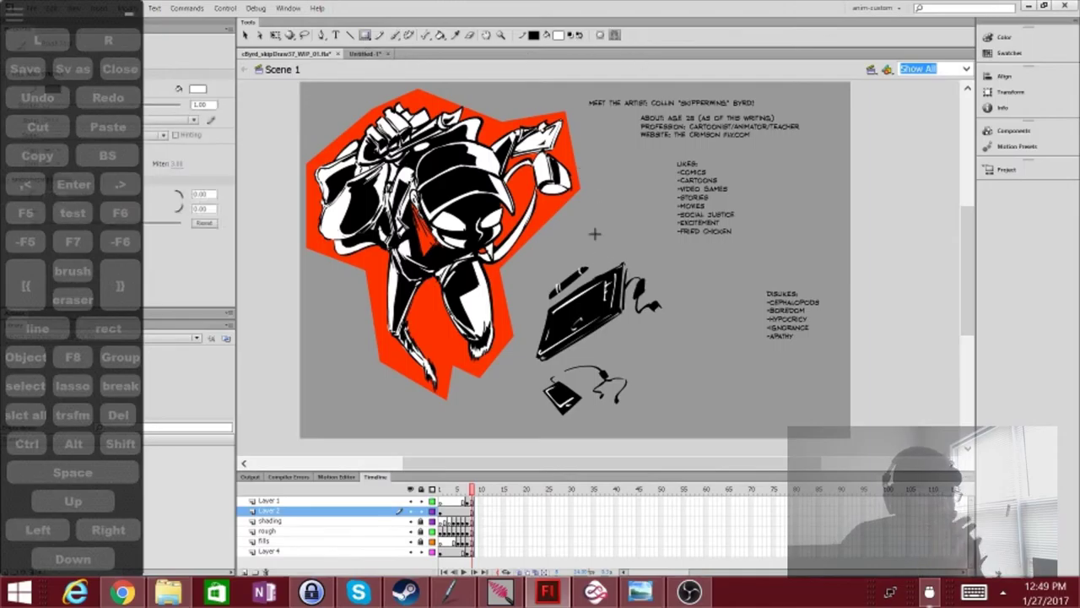
key(v)
mouse_move(651, 310)
mouse_down()
mouse_move(647, 282)
mouse_move(651, 291)
mouse_up()
key(q)
drag(561, 395, 534, 389)
click(336, 36)
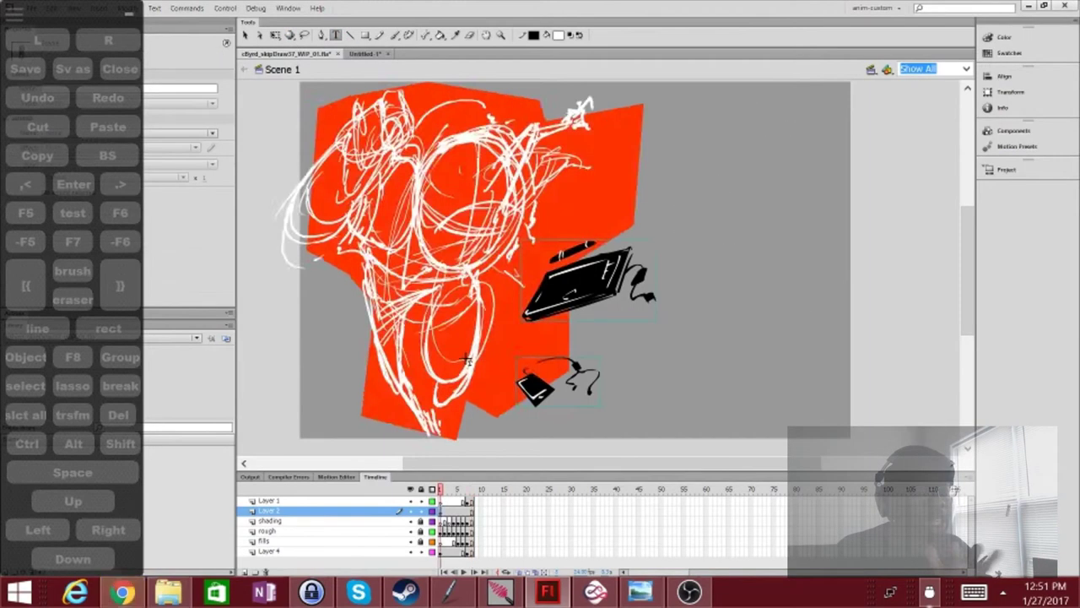
Add an enlarged red TOOLS! heading above the tablet and reposition the tablet and phone drawings
click(269, 500)
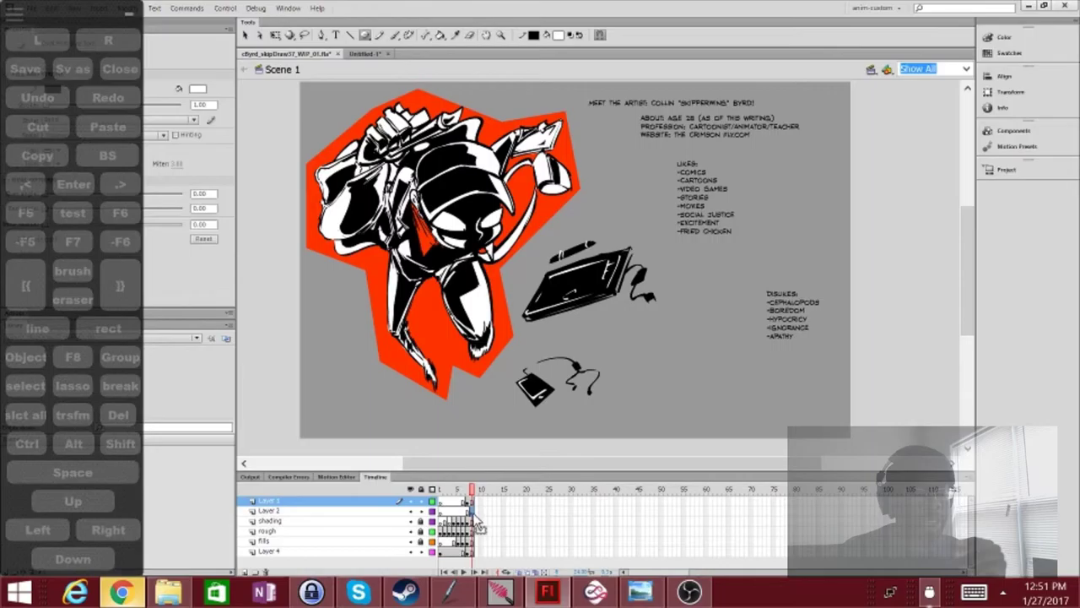
click(651, 400)
text(TOOLS!)
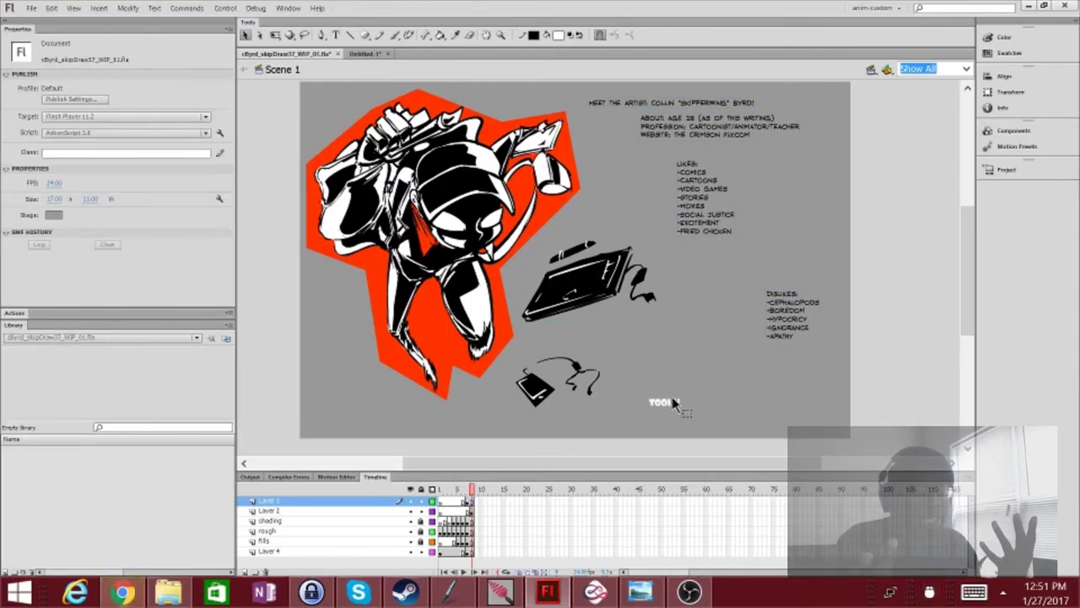
text(v)
drag(663, 401, 574, 231)
click(616, 310)
click(574, 231)
drag(52, 158, 93, 157)
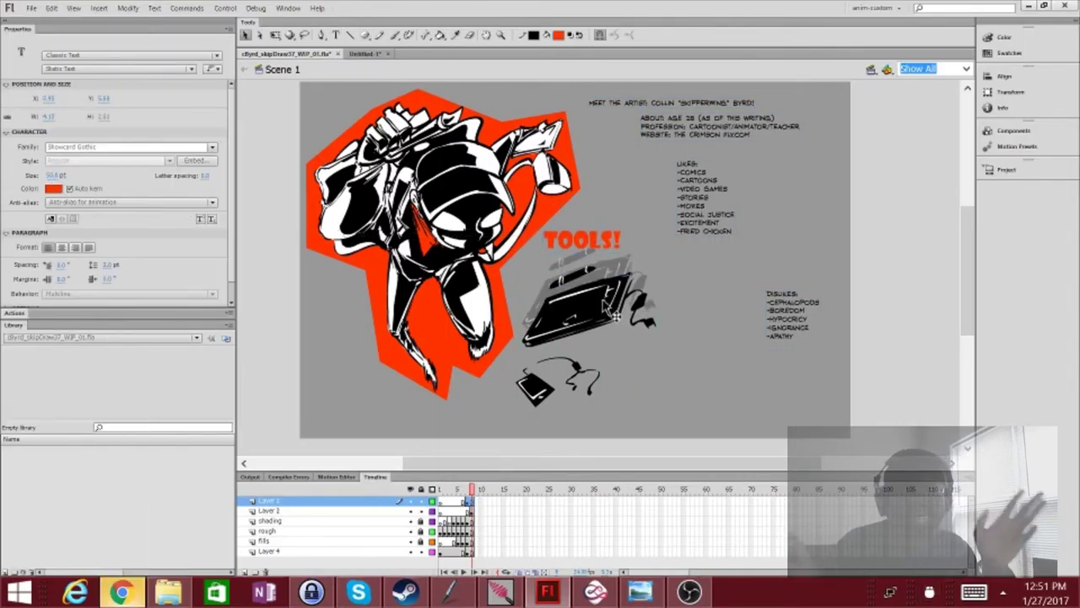
drag(605, 308, 599, 336)
click(308, 253)
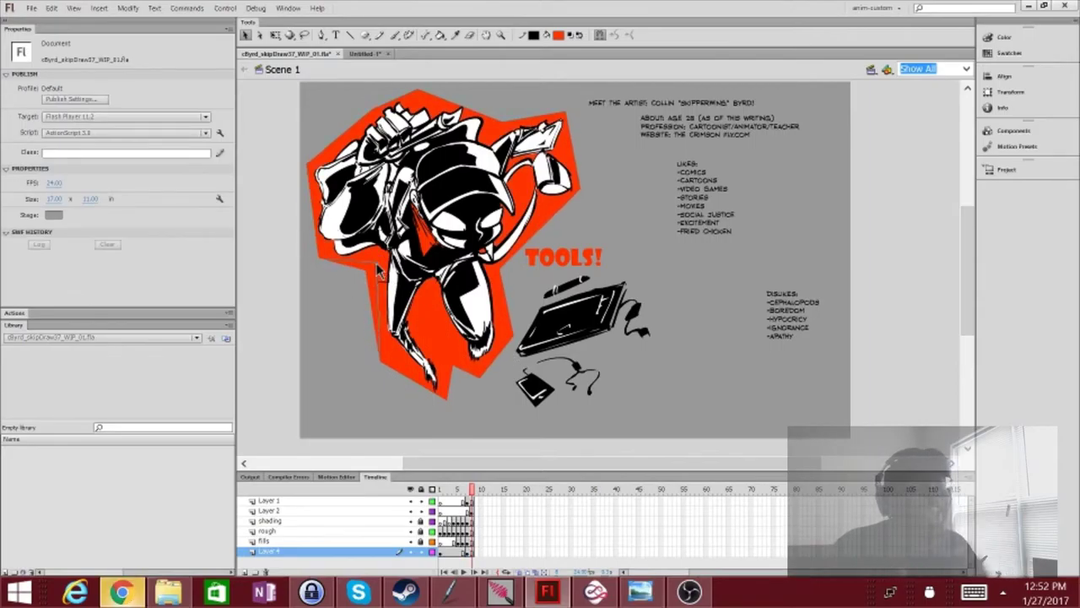
drag(534, 388, 573, 404)
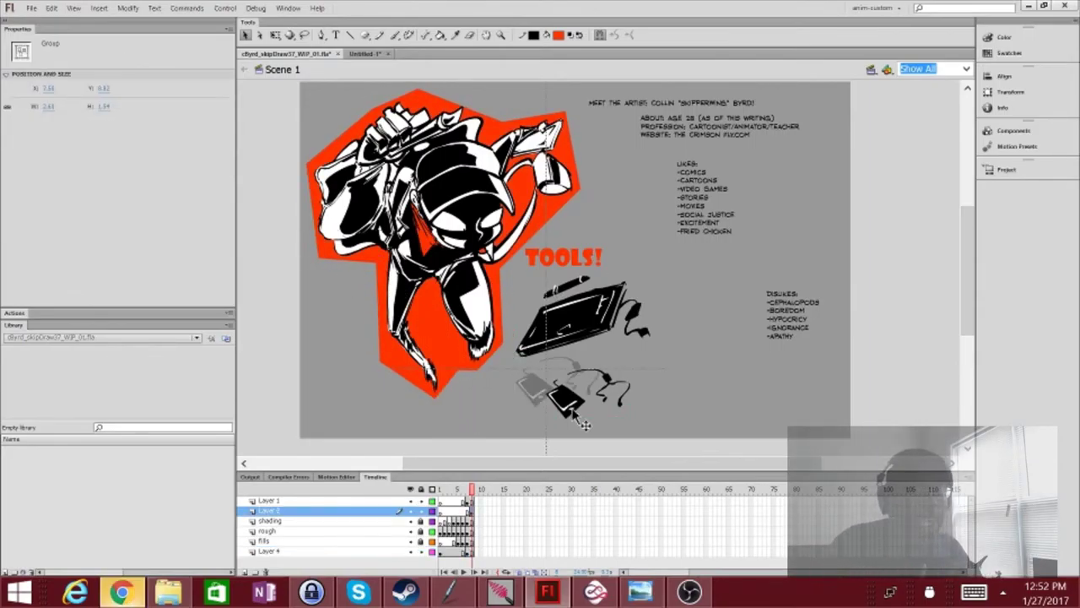
Draw a white rectangle behind the tablet and skew it into a slanted card
key(r)
click(558, 34)
click(541, 85)
drag(540, 281, 667, 373)
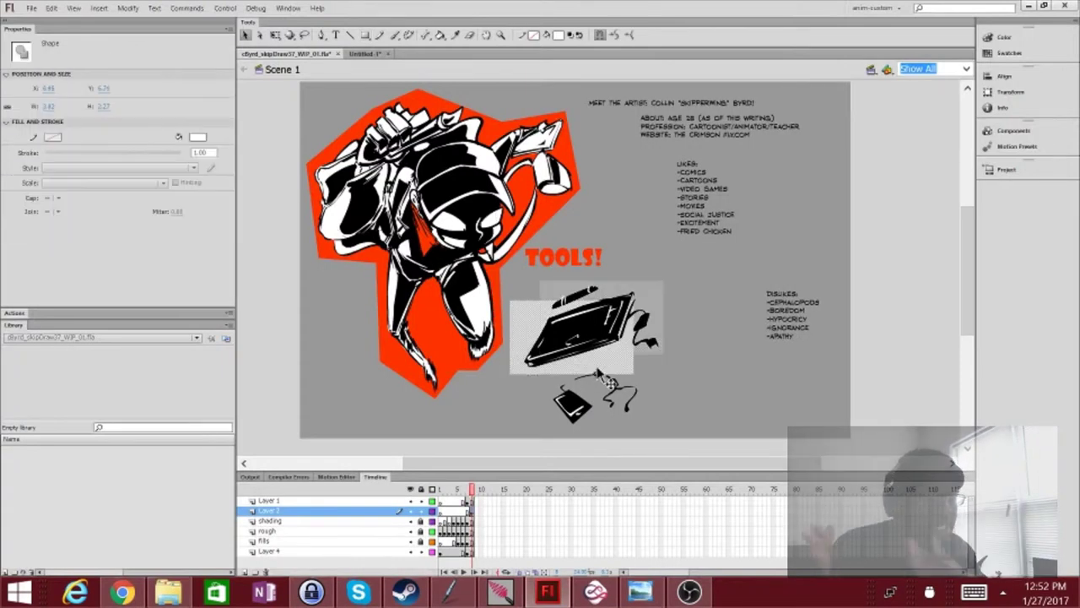
key(v)
click(591, 337)
drag(540, 373, 517, 373)
drag(667, 373, 667, 355)
click(706, 329)
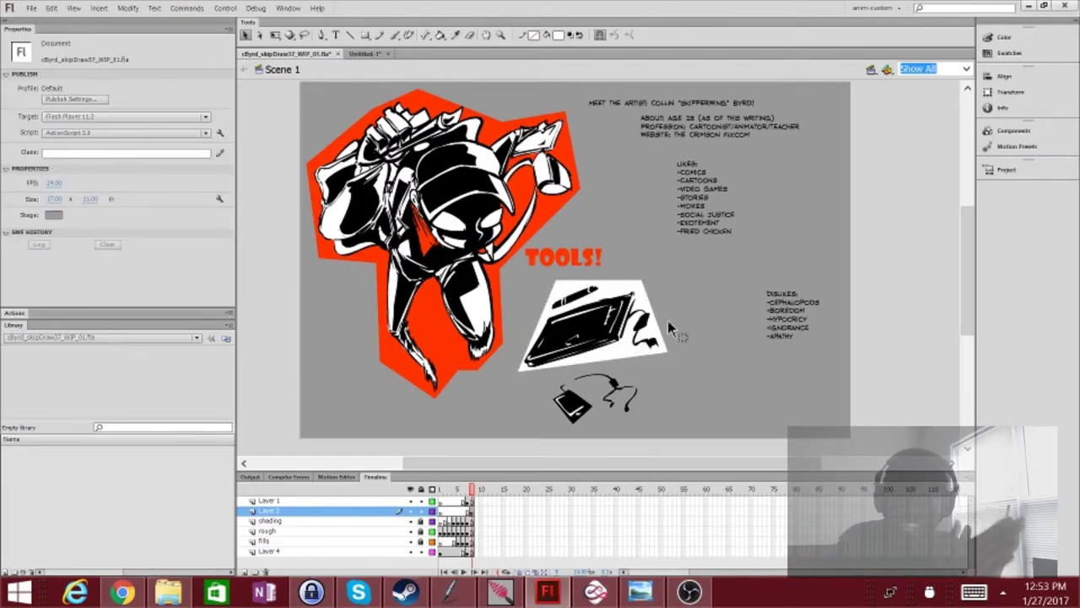
drag(590, 321, 591, 308)
Add a white card behind the phone and fine-tune both cards' positions
key(r)
key(v)
drag(549, 371, 591, 431)
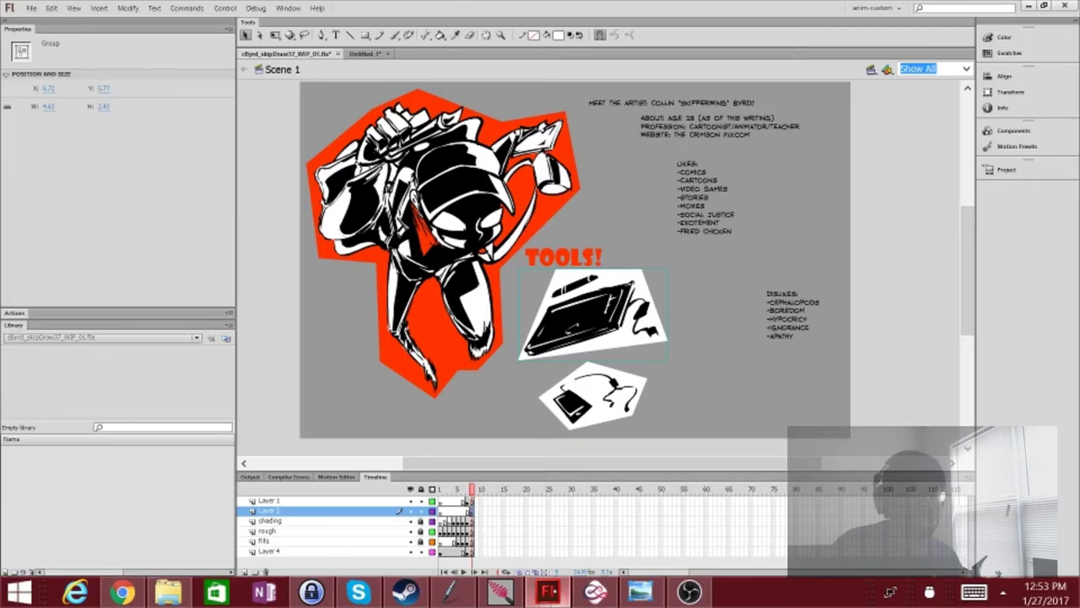
drag(650, 329, 660, 330)
drag(591, 397, 607, 391)
Add a white 12 pt 'TABLET COMPUTER' label to the left of the tablet drawing
drag(603, 254, 624, 244)
key(t)
click(692, 278)
text(TA)
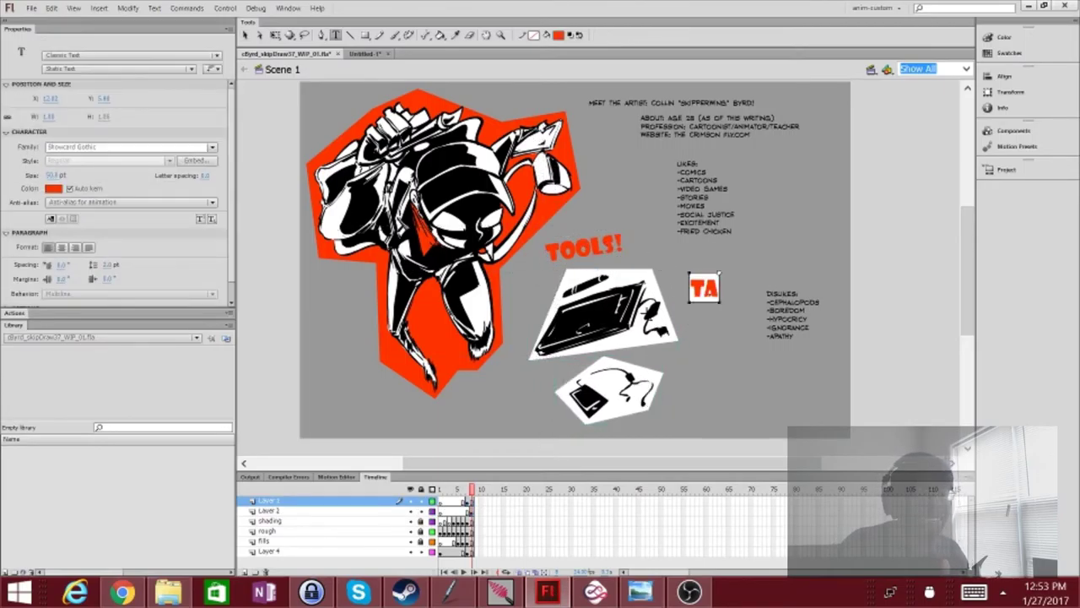
text(BLET COMPUTER)
click(53, 188)
click(48, 253)
click(55, 175)
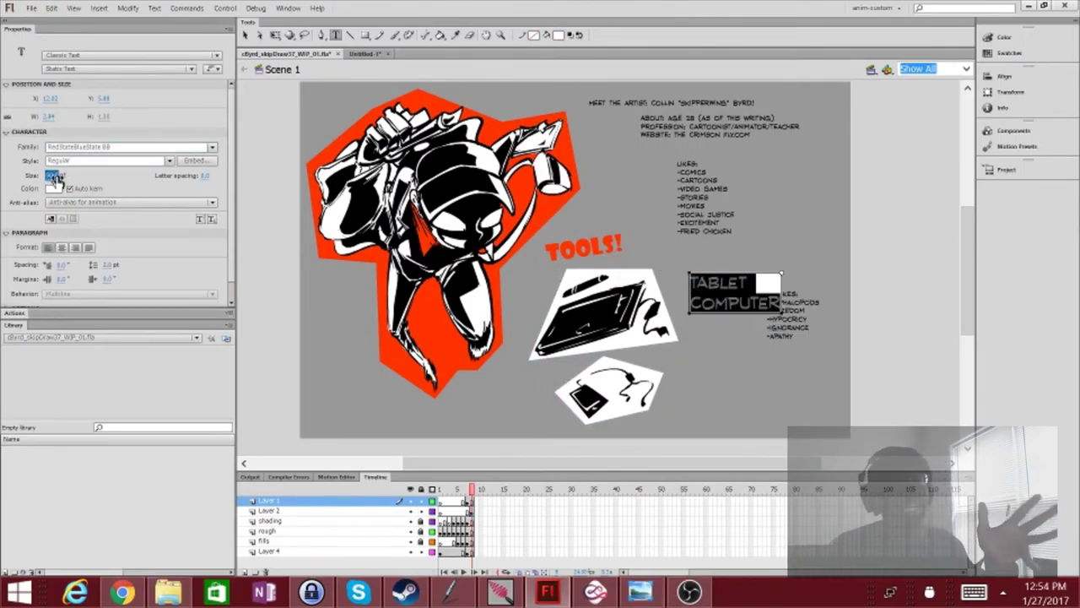
text(12)
key(Return)
key(v)
mouse_move(720, 280)
mouse_down()
mouse_move(479, 287)
mouse_move(539, 284)
mouse_up()
click(698, 288)
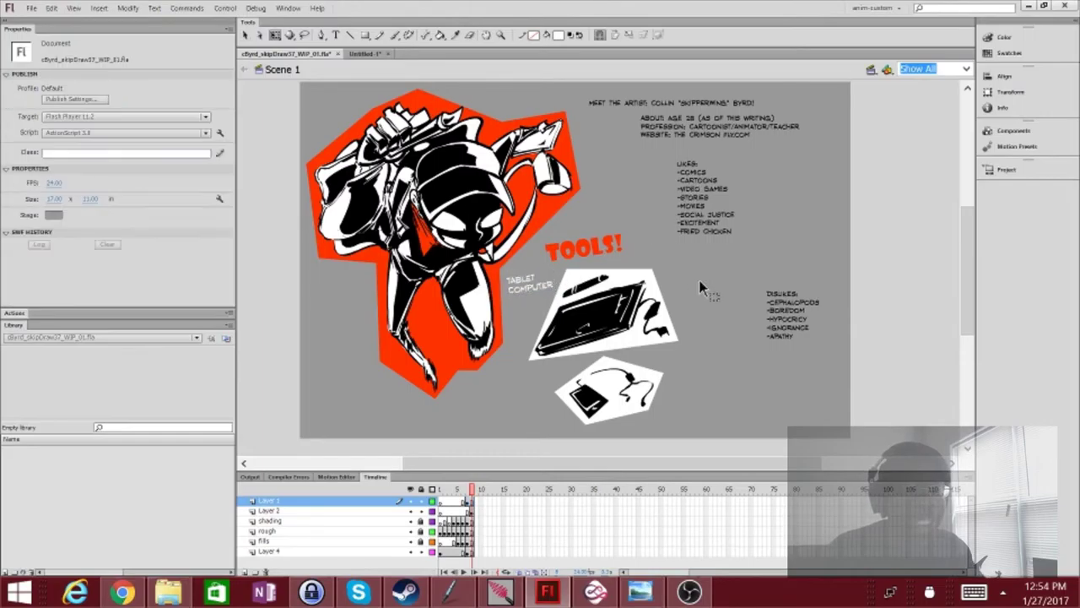
Move the phone drawing right and extend its label to 'CELL PHONE + HEADPHONES'
mouse_move(572, 410)
mouse_down()
mouse_move(566, 418)
mouse_move(657, 411)
mouse_up()
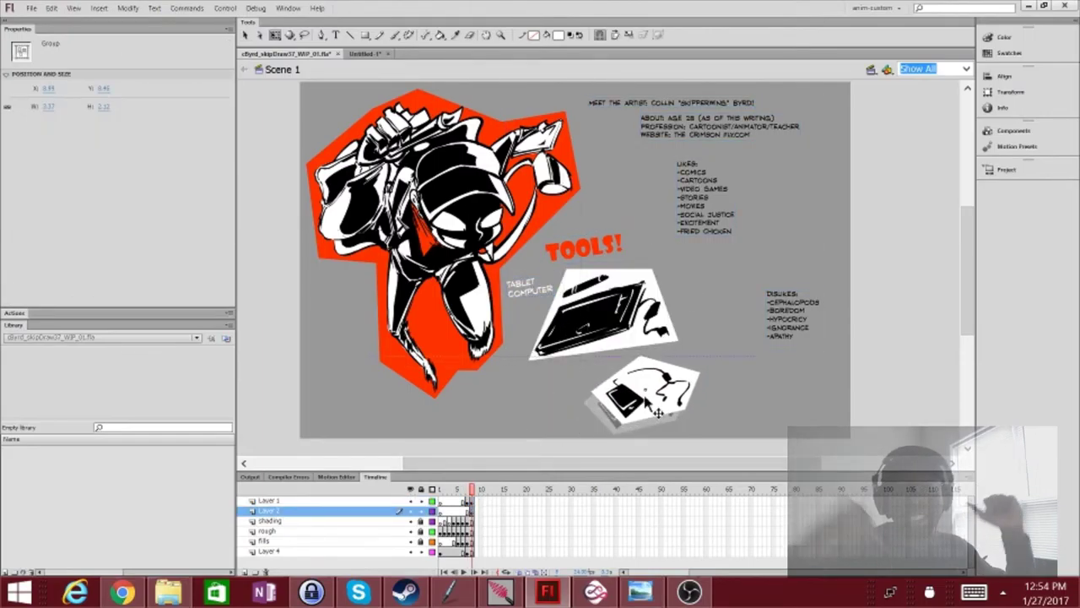
key(t)
key(Return)
text(HEADPHONES)
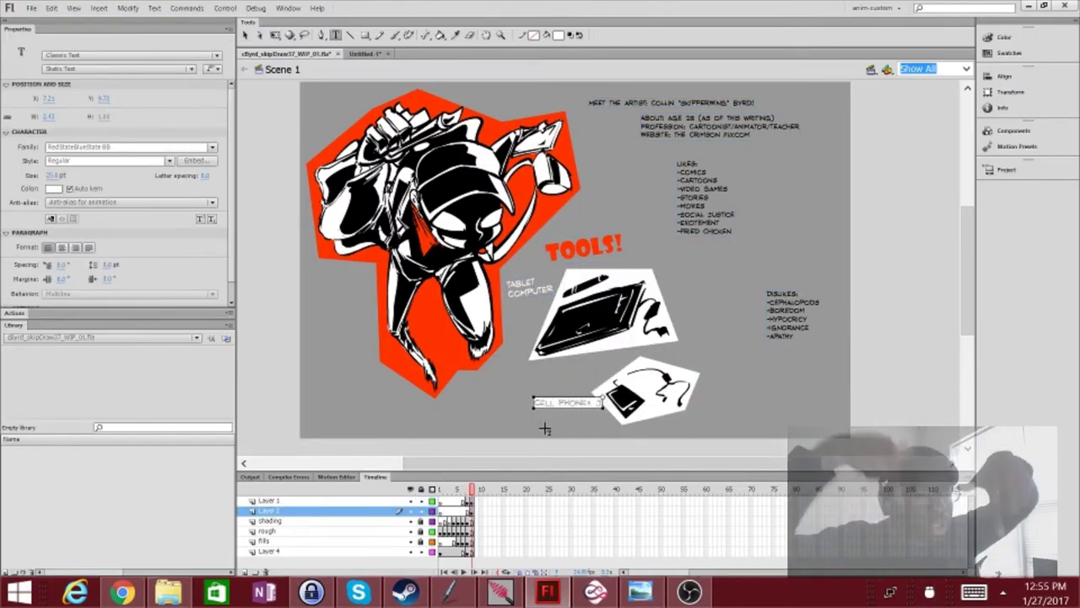
key(Escape)
key(q)
Add MISOGYNY, RACISM and BIGOTRY lines after APATHY in the DISLIKES list
double_click(806, 335)
key(Return)
text(-MY)
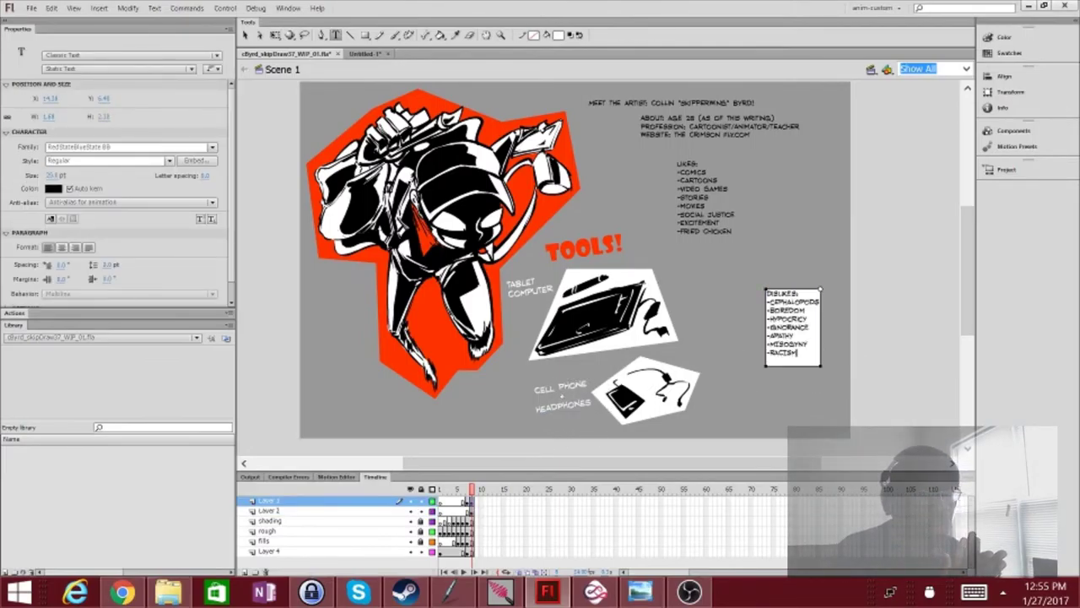
text(-BIGOTRY)
key(Escape)
Enlarge the DISLIKES list and set its text in Showcard Gothic
key(v)
click(717, 228)
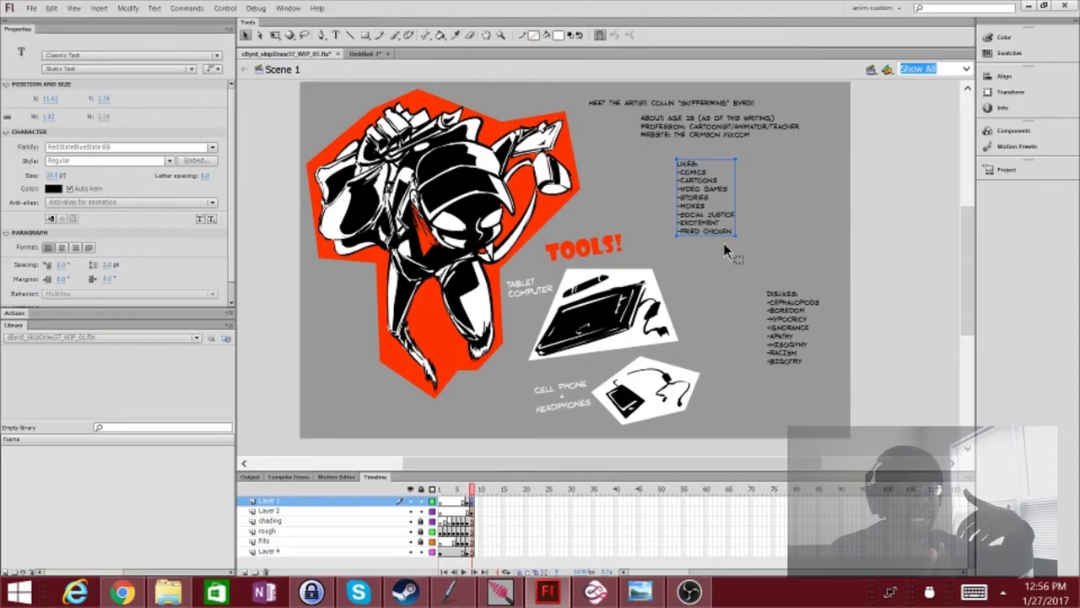
drag(820, 331, 840, 346)
key(r)
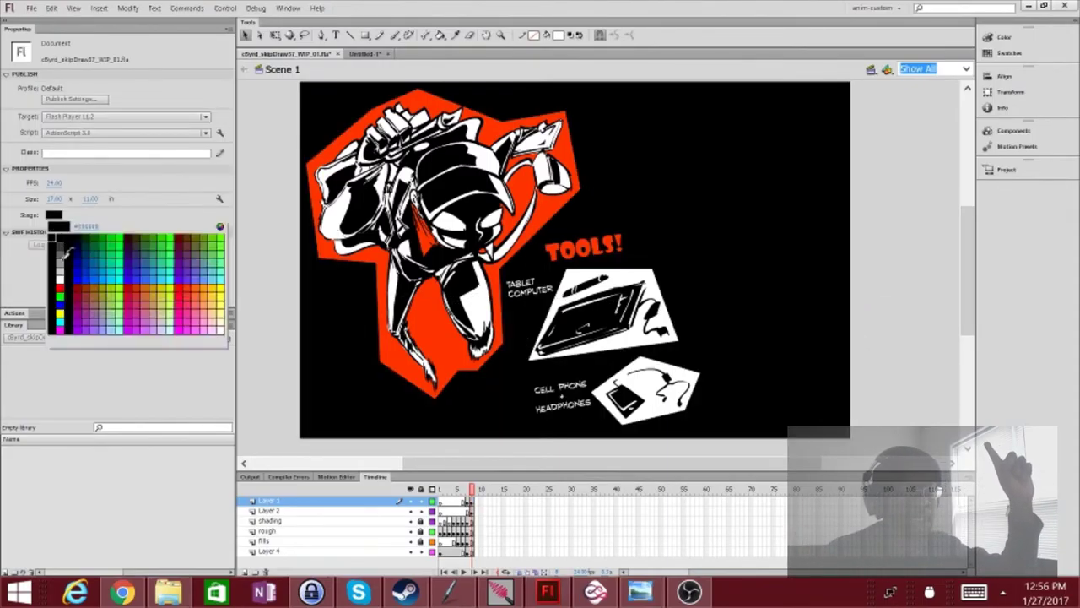
key(t)
double_click(778, 309)
text(Sho)
key(Return)
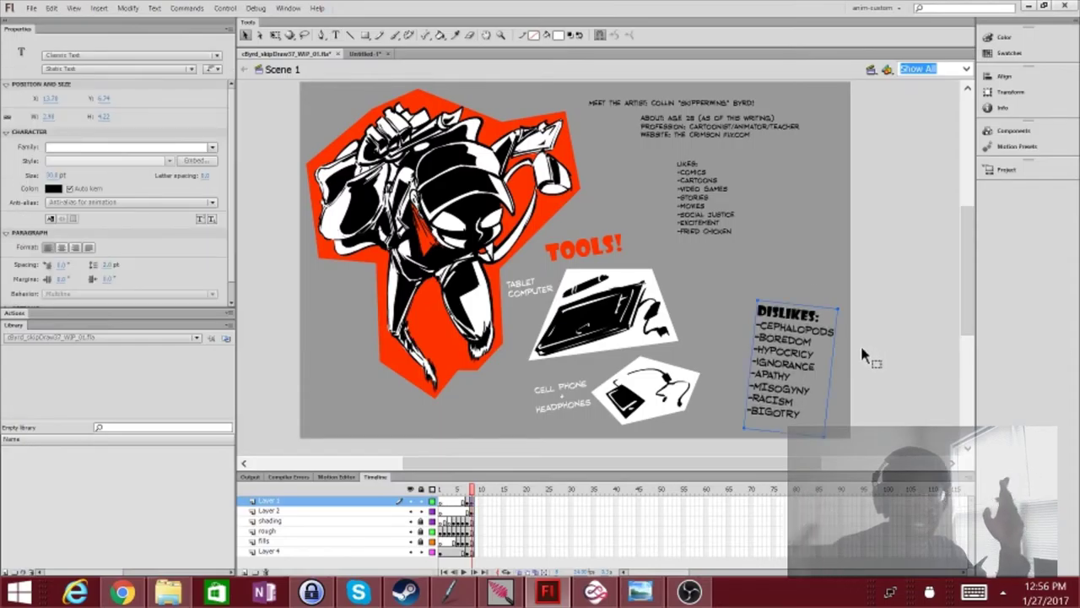
click(861, 346)
Set the LIKES list text in Showcard Gothic
key(i)
key(ctrl+shift+v)
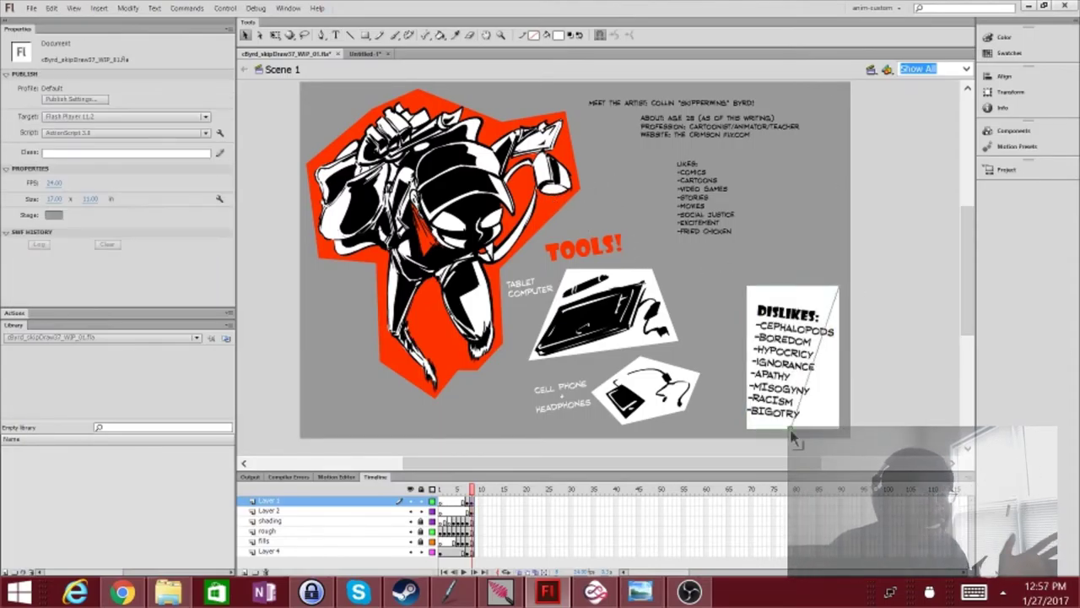
click(714, 180)
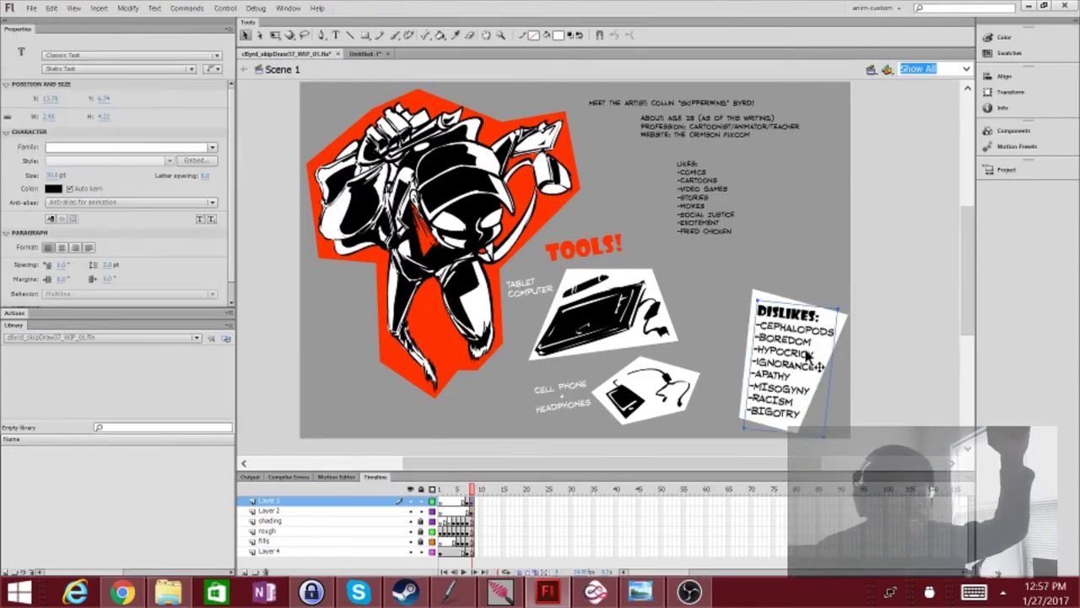
double_click(698, 169)
click(126, 147)
text(Sho)
key(Return)
key(Escape)
Draw a white card behind the LIKES list and tilt the LIKES and DISLIKES cards
key(r)
drag(664, 153, 769, 279)
key(v)
click(724, 221)
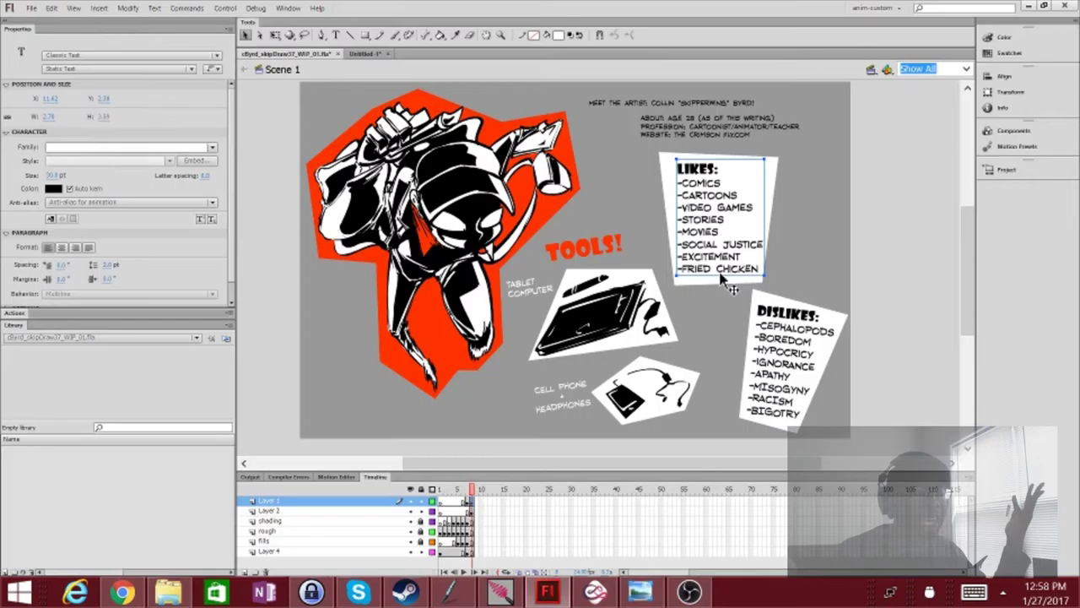
key(q)
drag(778, 155, 780, 166)
drag(846, 316, 844, 323)
click(562, 395)
Regroup the tablet and phone drawings with their labels along the bottom
drag(648, 415, 682, 414)
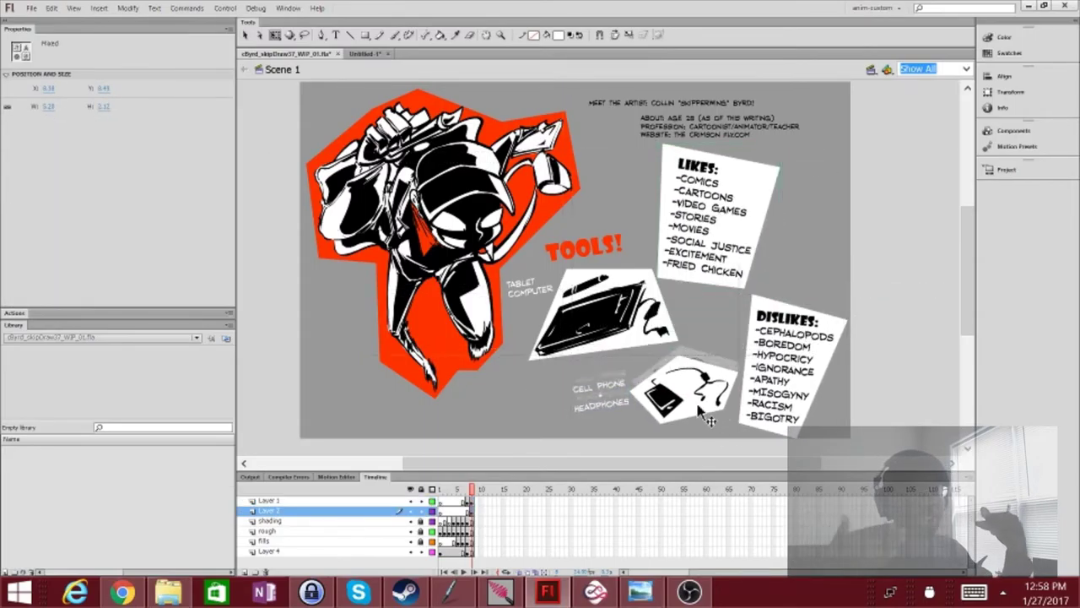
drag(561, 395, 608, 371)
drag(666, 336, 693, 338)
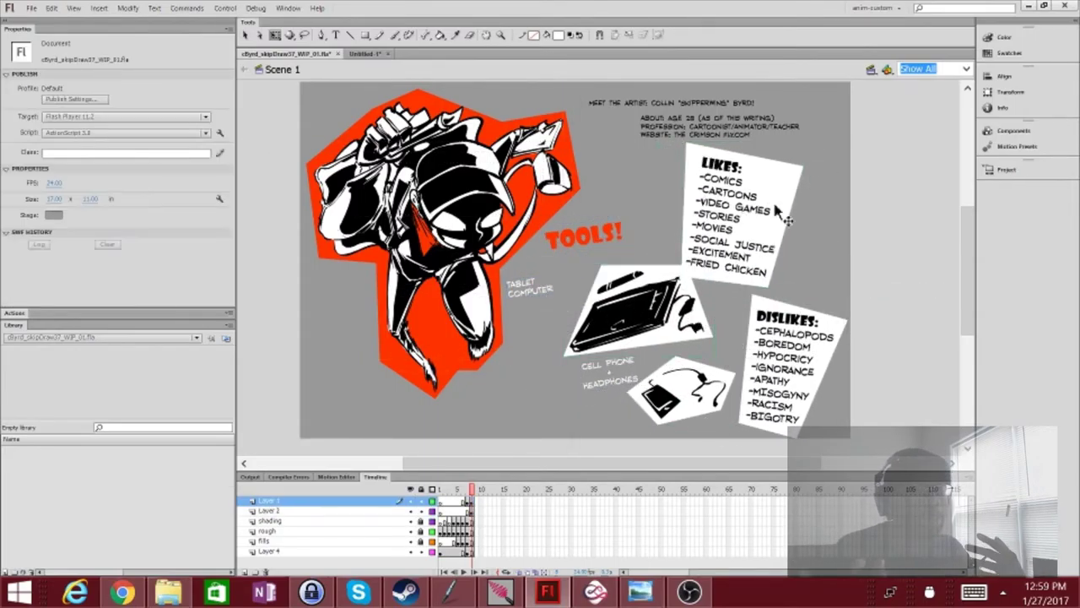
click(679, 393)
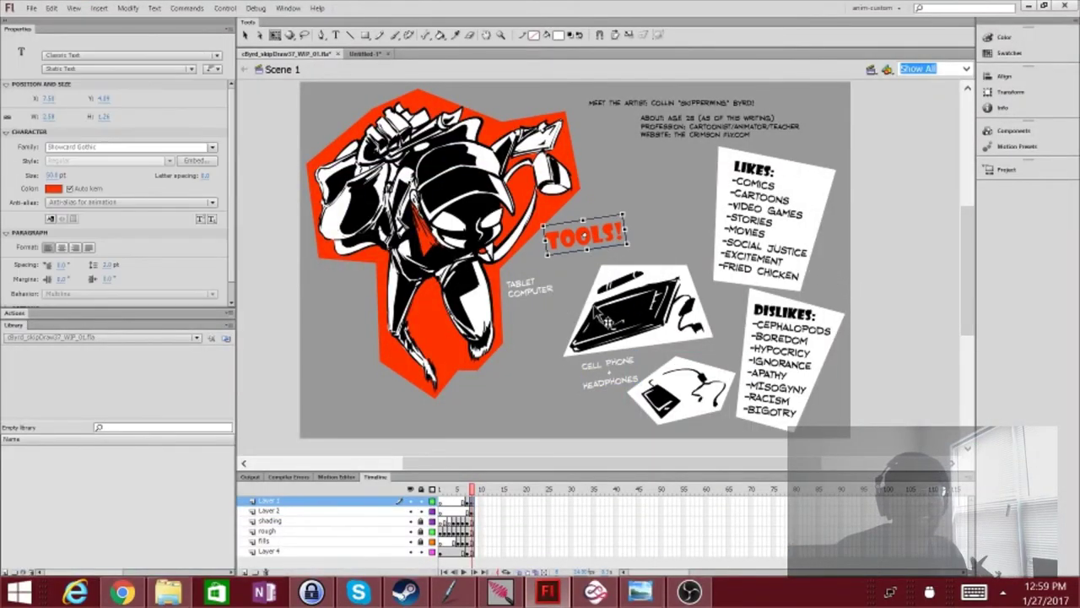
drag(506, 241, 694, 387)
click(713, 337)
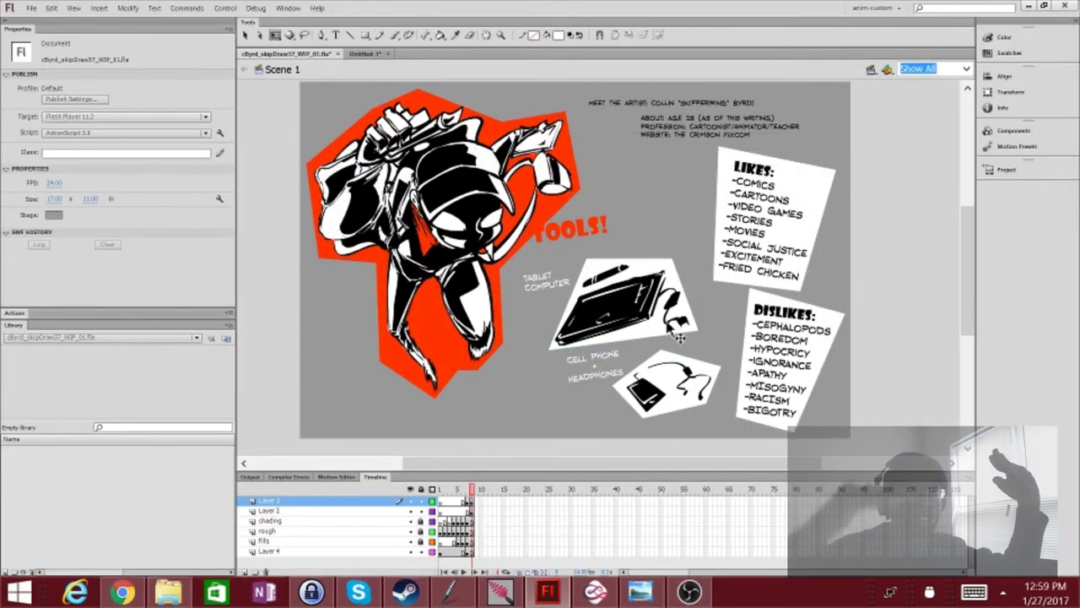
drag(675, 306, 550, 390)
drag(704, 363, 661, 384)
click(596, 359)
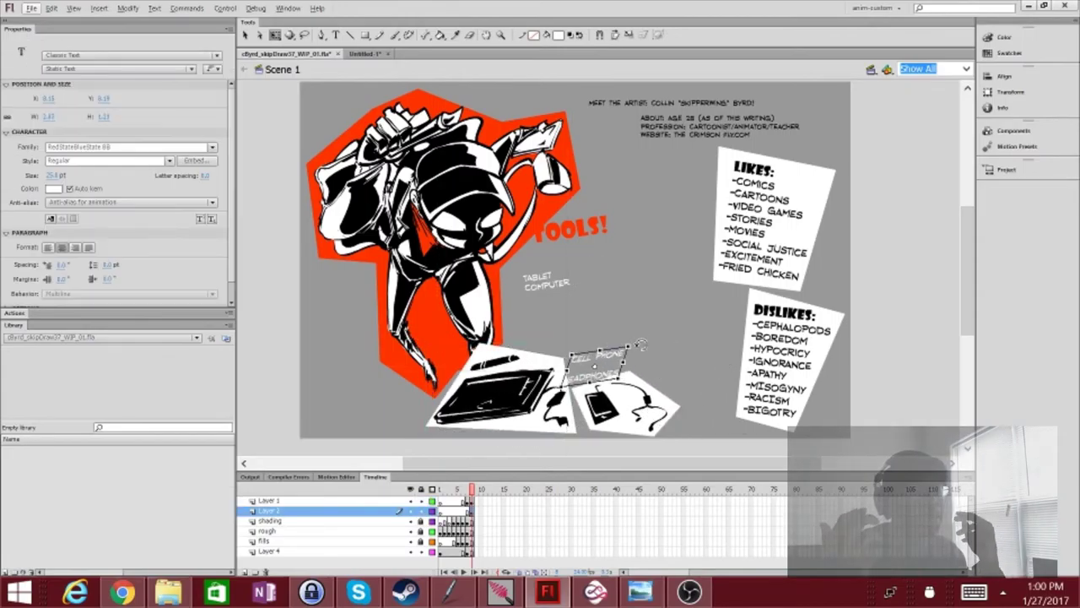
drag(637, 432, 672, 425)
Place TOOLS! below the cards and fine-tune the LIKES and DISLIKES card positions and tilt
drag(571, 228, 629, 335)
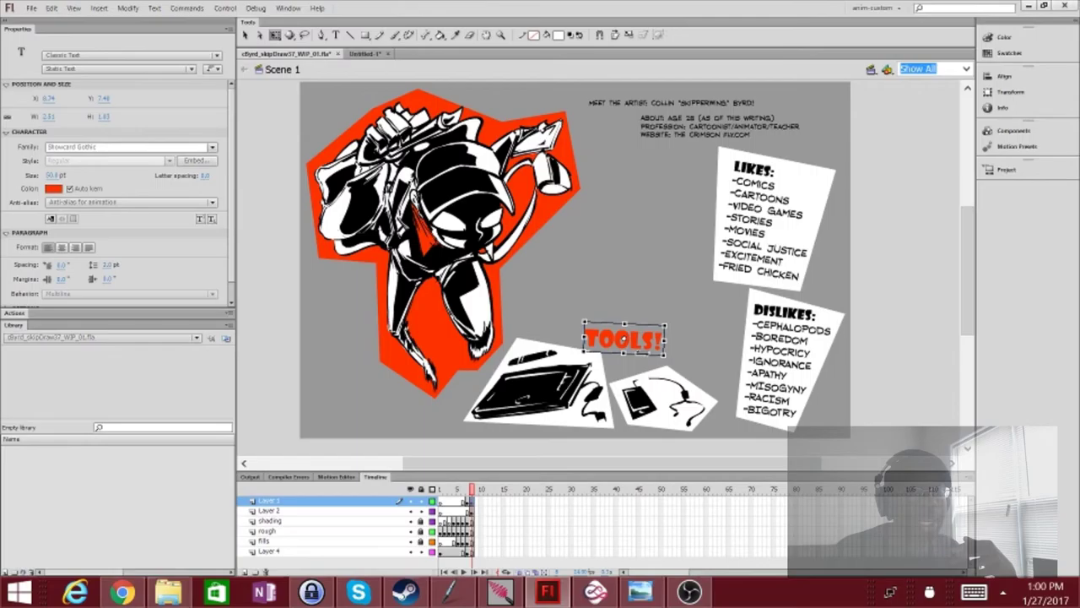
click(658, 347)
drag(775, 221, 705, 229)
drag(768, 326, 785, 279)
drag(776, 204, 764, 221)
click(795, 146)
drag(629, 335, 592, 330)
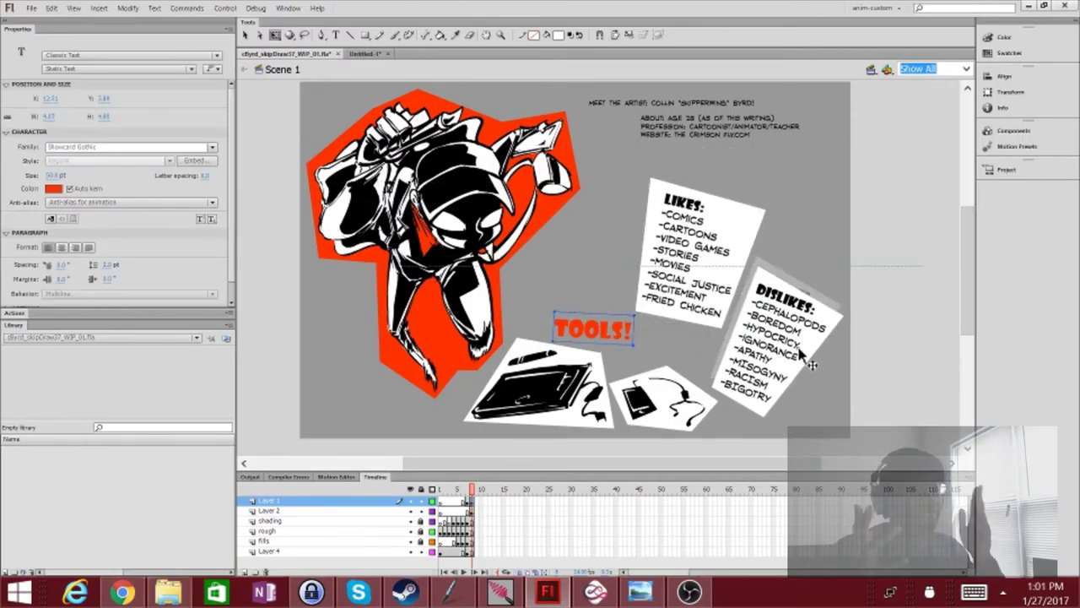
drag(775, 325, 781, 333)
click(794, 283)
drag(734, 253, 716, 293)
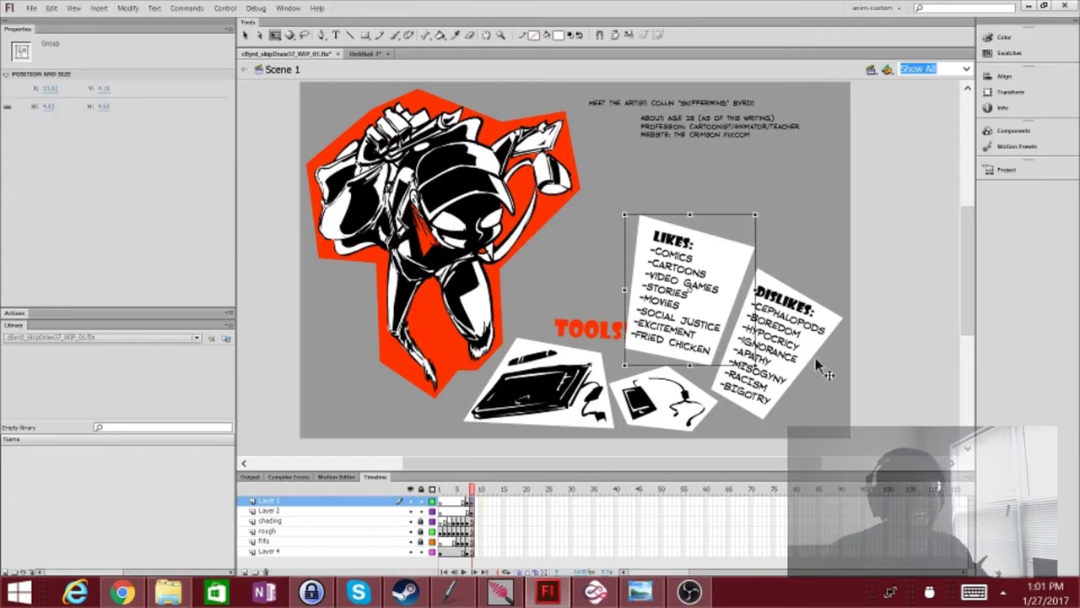
drag(593, 328, 561, 321)
click(591, 102)
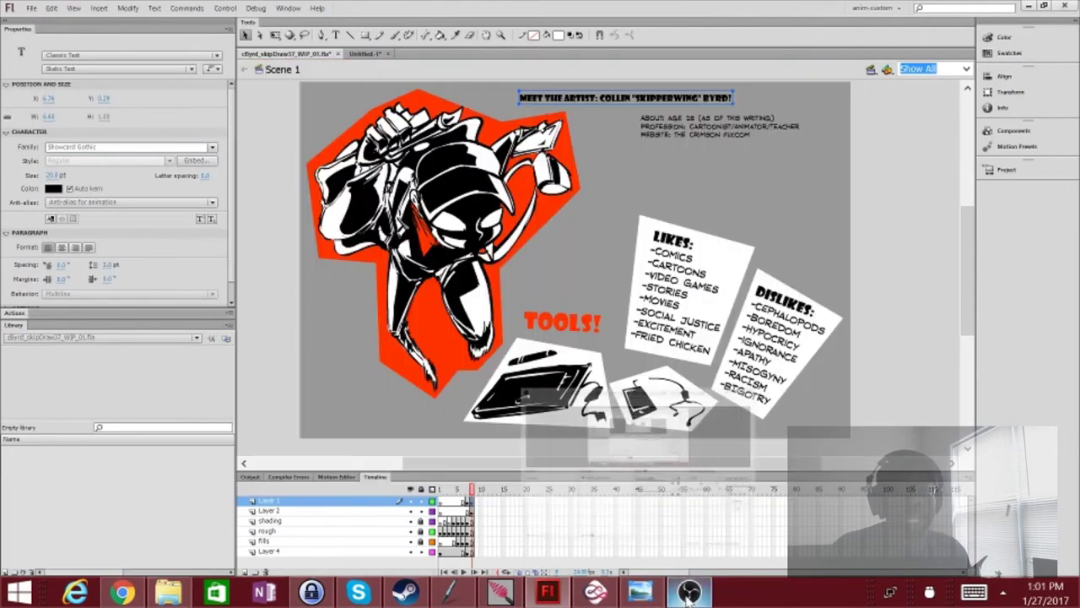
Move the title near the top, enlarge it to 50 pt, and make Layer 4 active
drag(730, 117, 628, 108)
text(50)
key(Return)
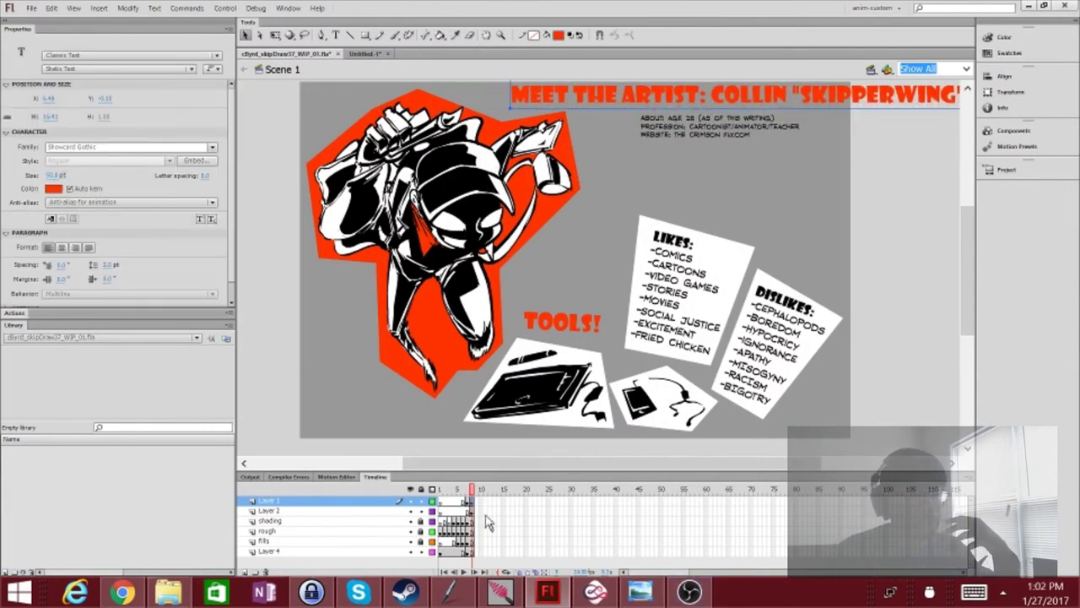
click(267, 541)
click(267, 550)
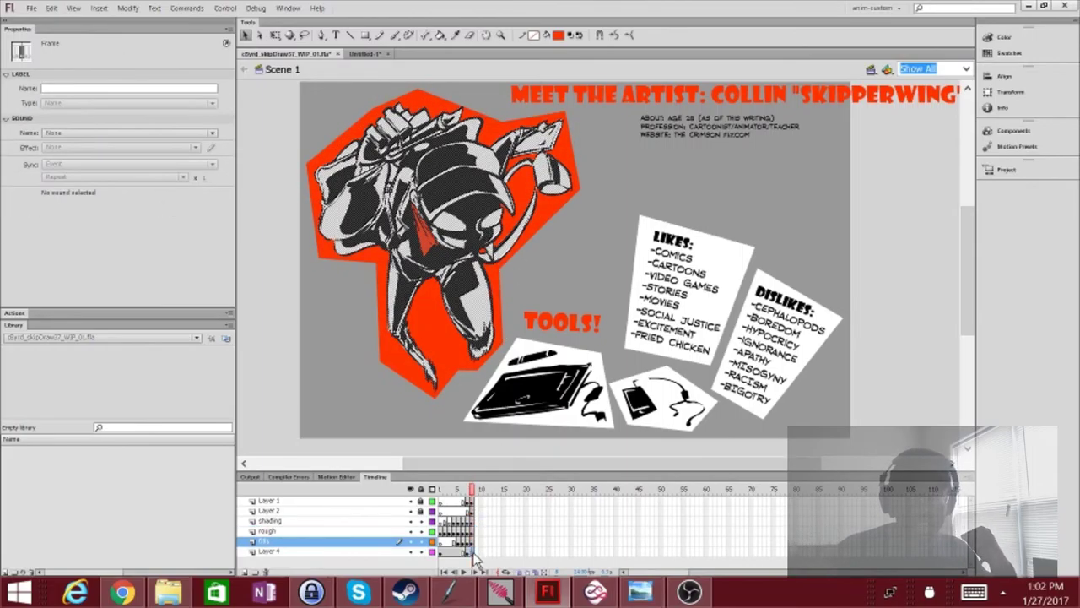
click(644, 172)
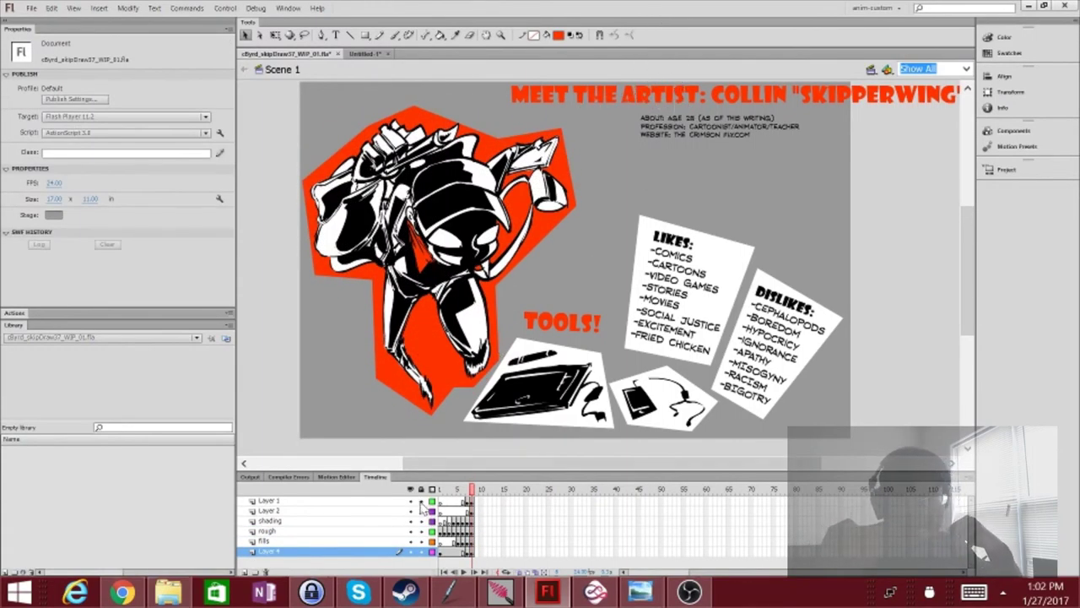
Delete the nickname from the title and move the surname out to the right side
double_click(743, 95)
drag(743, 95, 768, 97)
key(Delete)
double_click(697, 100)
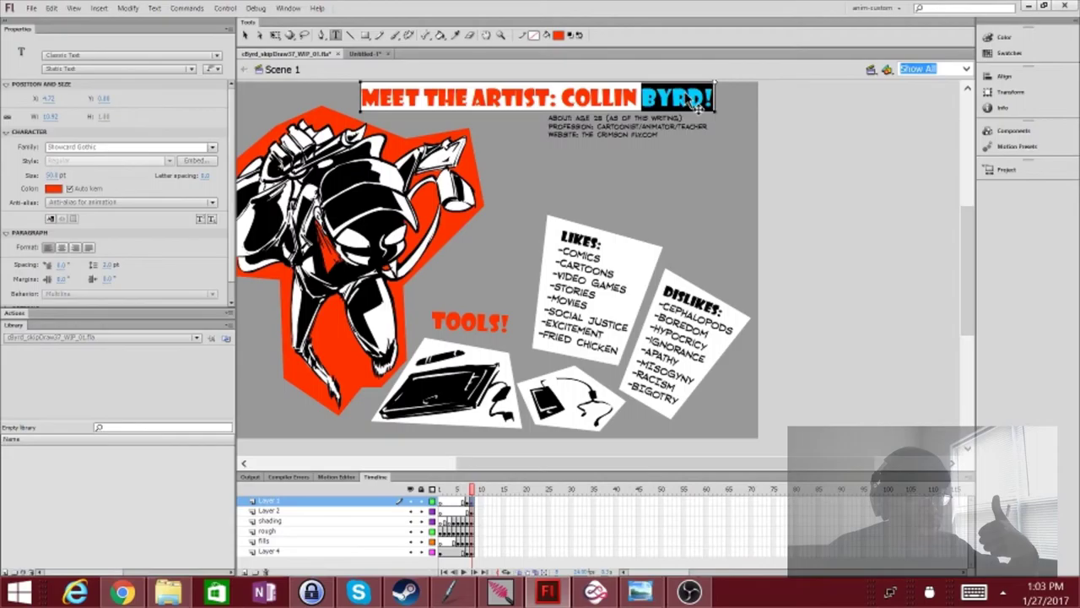
drag(698, 100, 651, 179)
drag(604, 127, 591, 253)
Lower and tilt the about text block, then nudge the surname slightly lower
drag(724, 160, 735, 157)
click(696, 119)
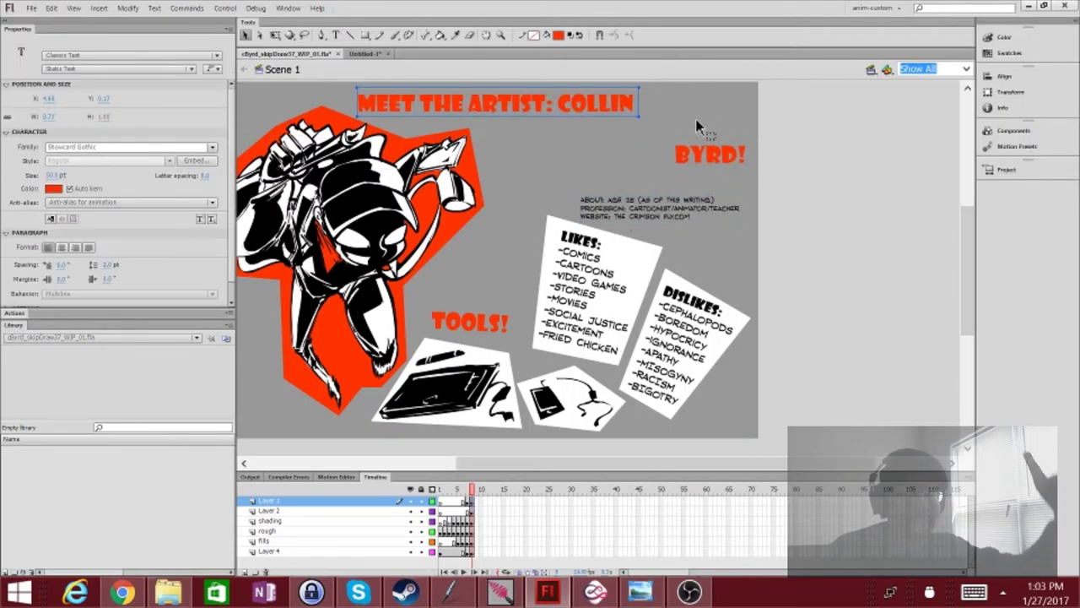
click(736, 212)
key(q)
drag(743, 223, 779, 244)
key(t)
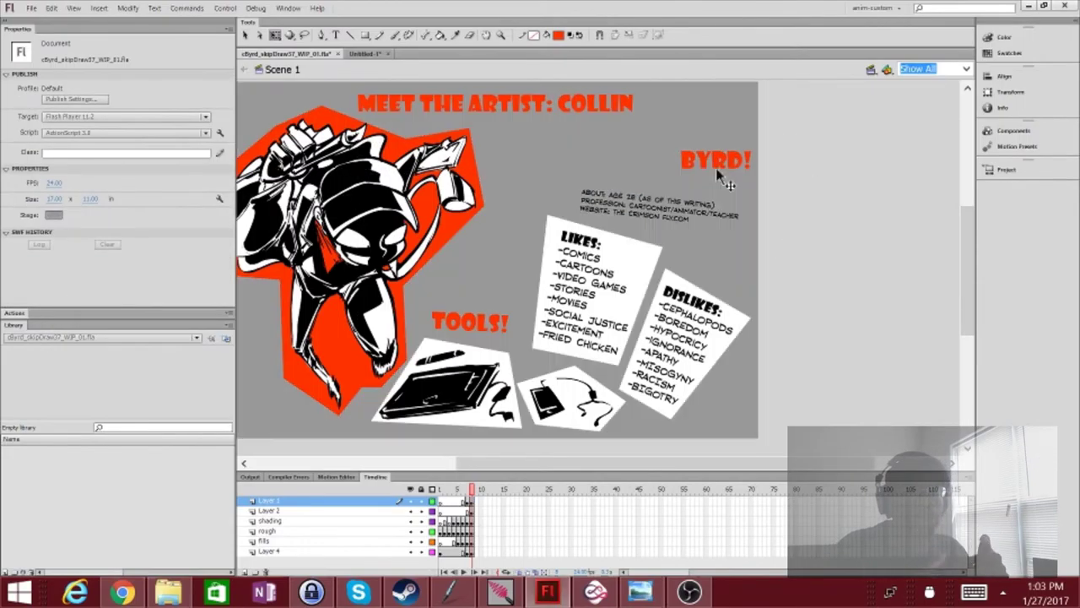
click(711, 212)
key(Escape)
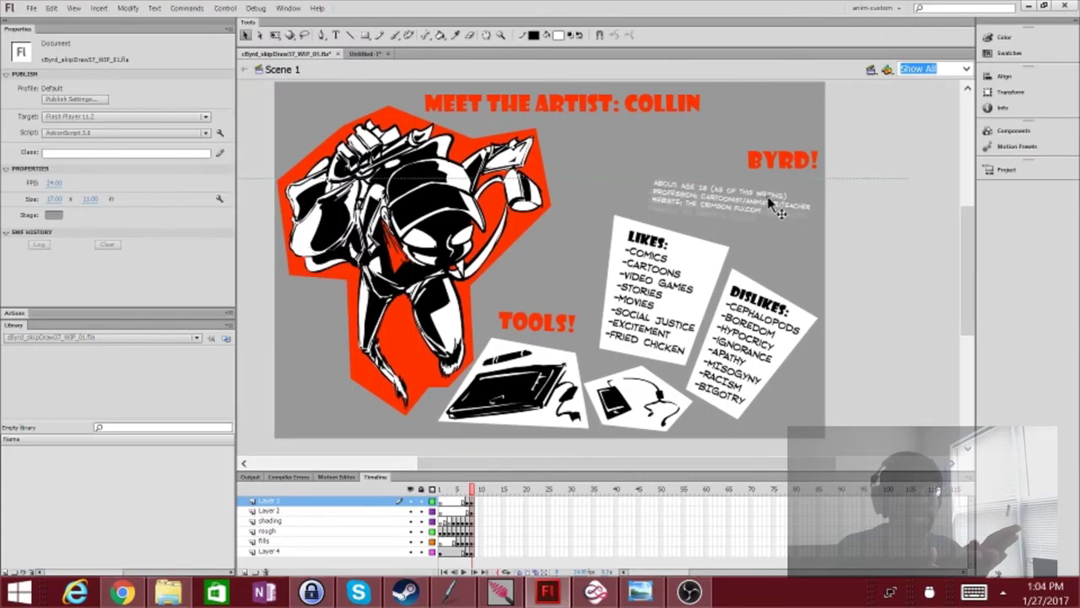
click(804, 396)
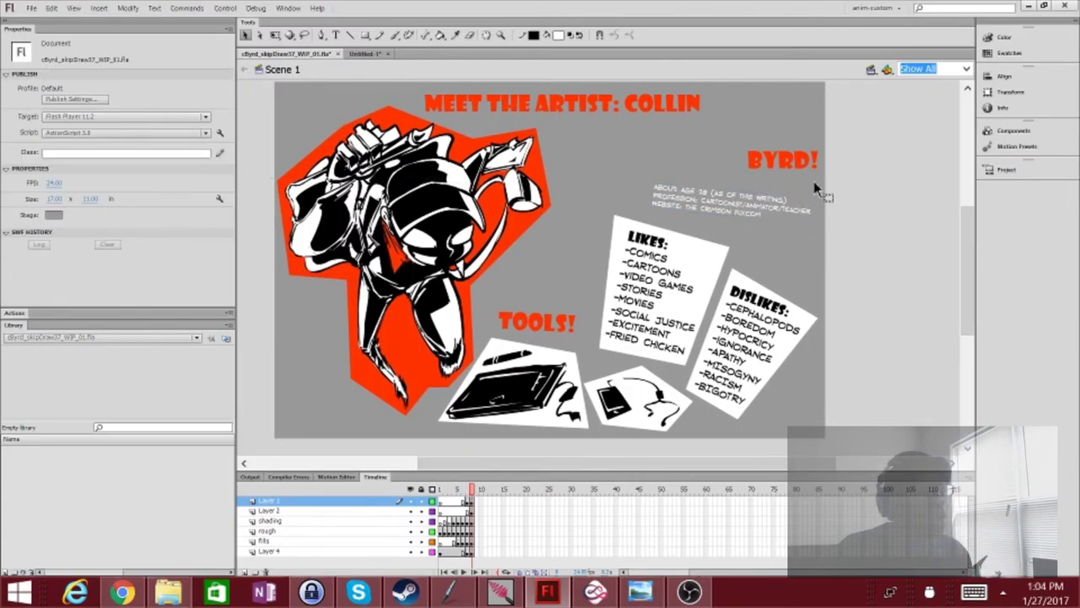
drag(802, 172, 800, 186)
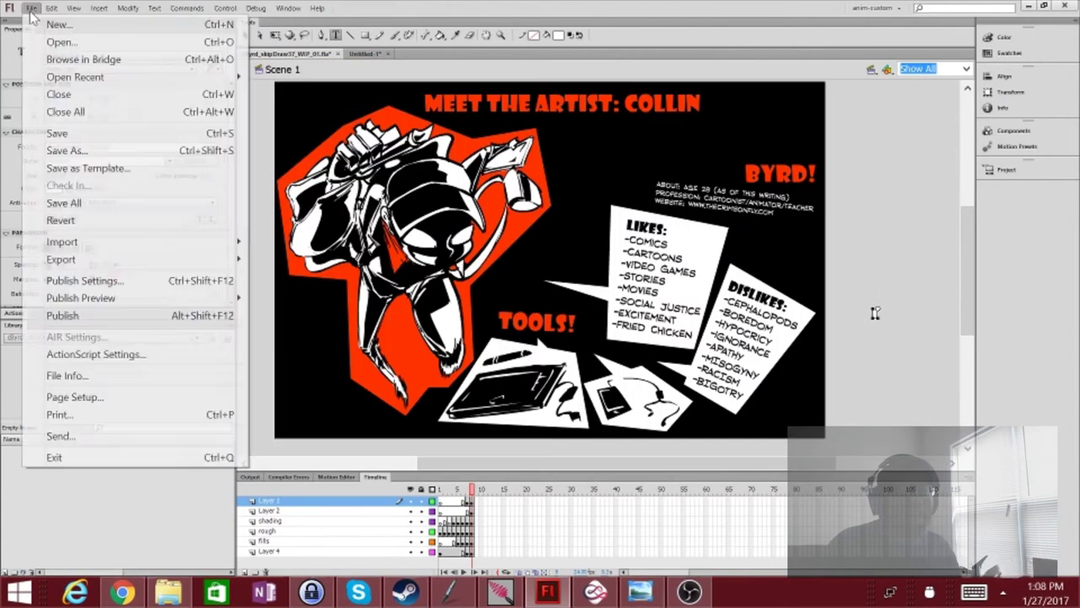
Open the thumbnail template file from the youtube thumbnail folder
click(51, 38)
click(439, 220)
double_click(572, 212)
double_click(579, 184)
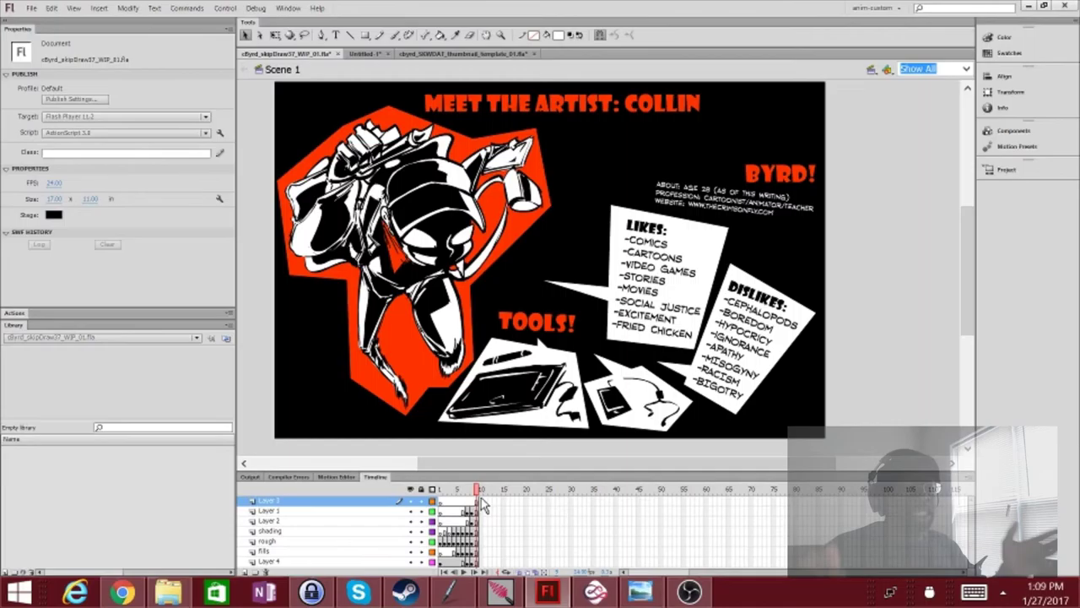
Paste the winged logo and place it at top right above the surname
key(ctrl+v)
drag(561, 283, 743, 169)
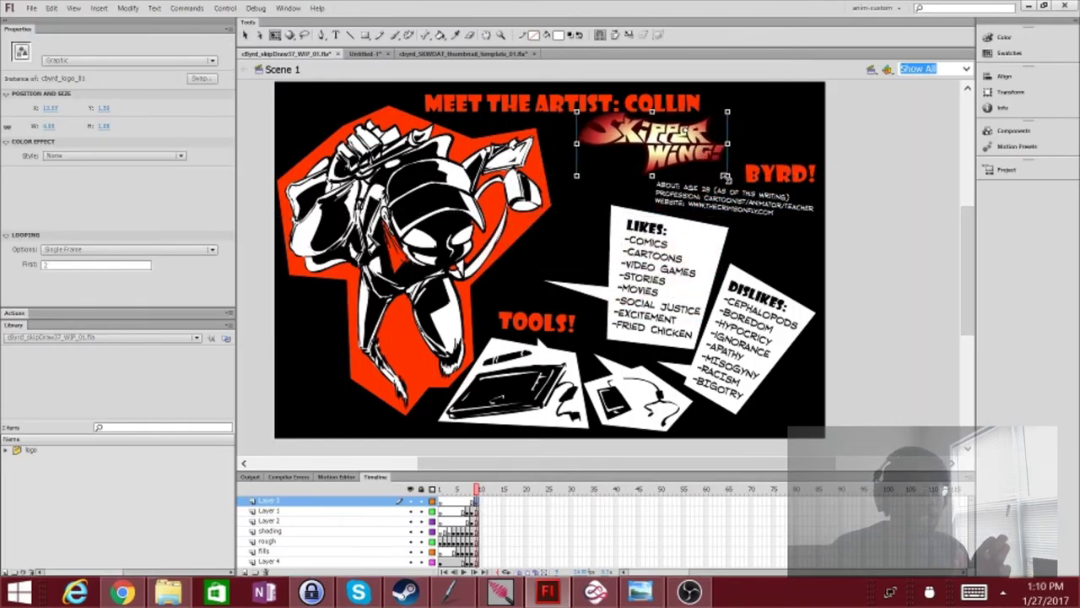
click(523, 100)
scroll(625, 66, up, 1)
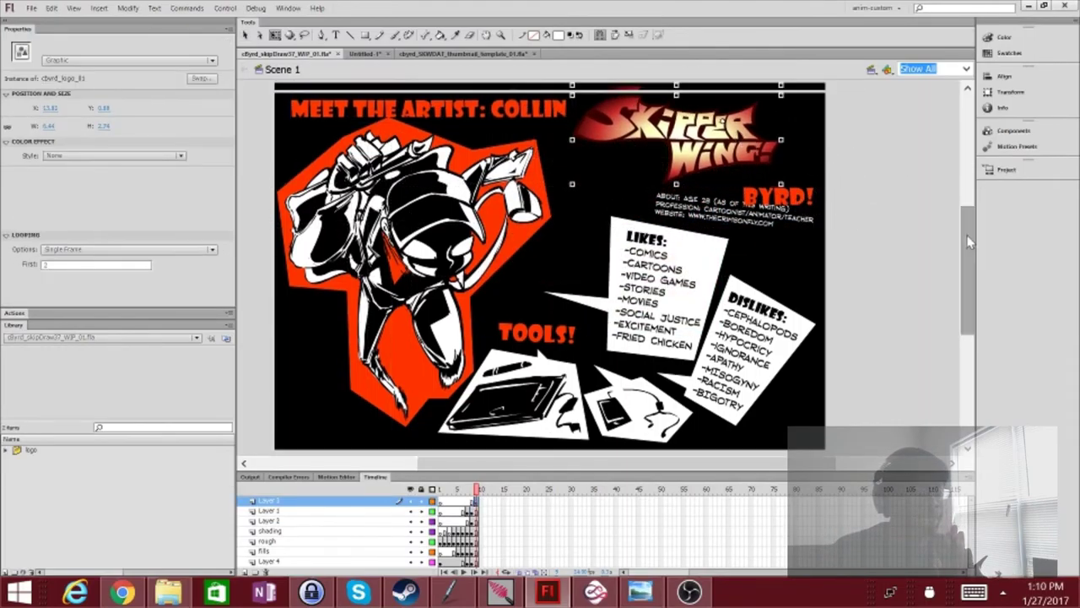
click(844, 193)
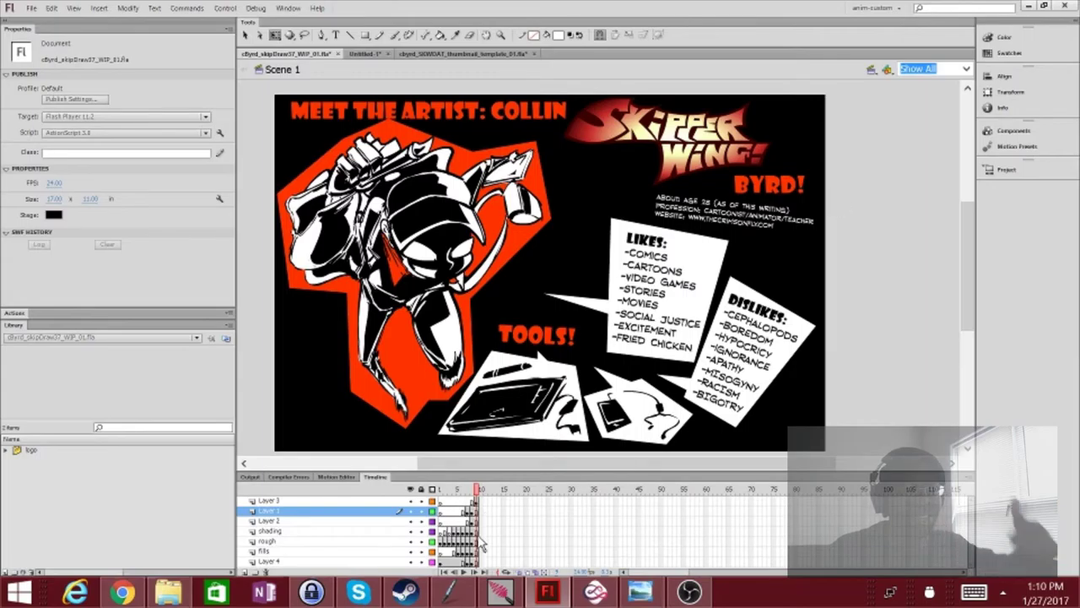
Check the character artwork and TOOLS! text while scrolling around the layout
click(279, 561)
click(268, 520)
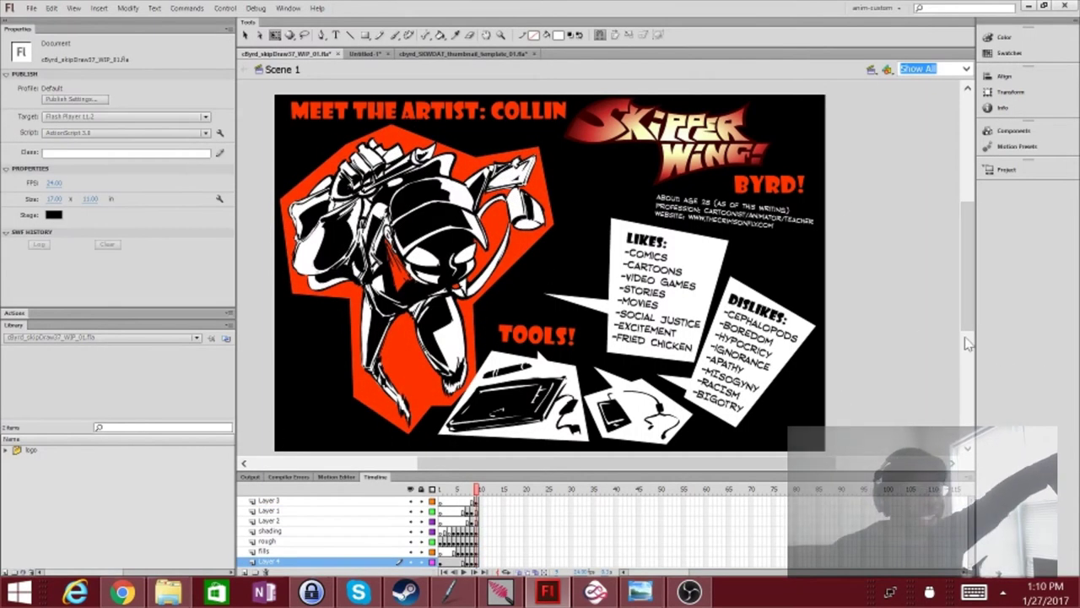
scroll(548, 253, down, 1)
click(536, 302)
click(827, 291)
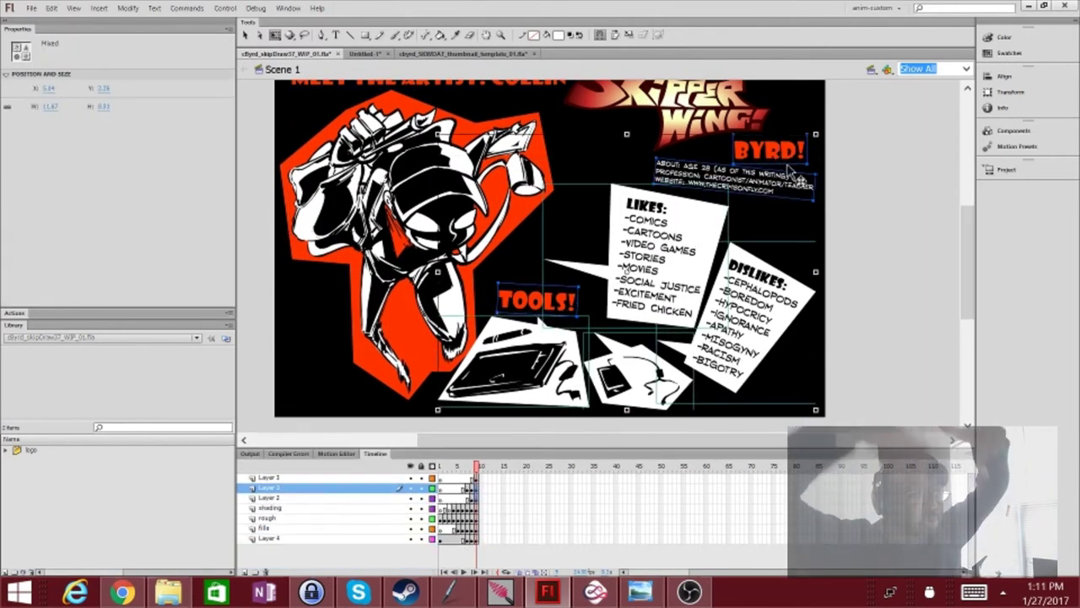
scroll(827, 292, up, 3)
scroll(827, 291, up, 1)
scroll(844, 253, down, 2)
Zoom to 25%, add a new ink layer and try a red brush stroke, then remove it
text(25)
key(Return)
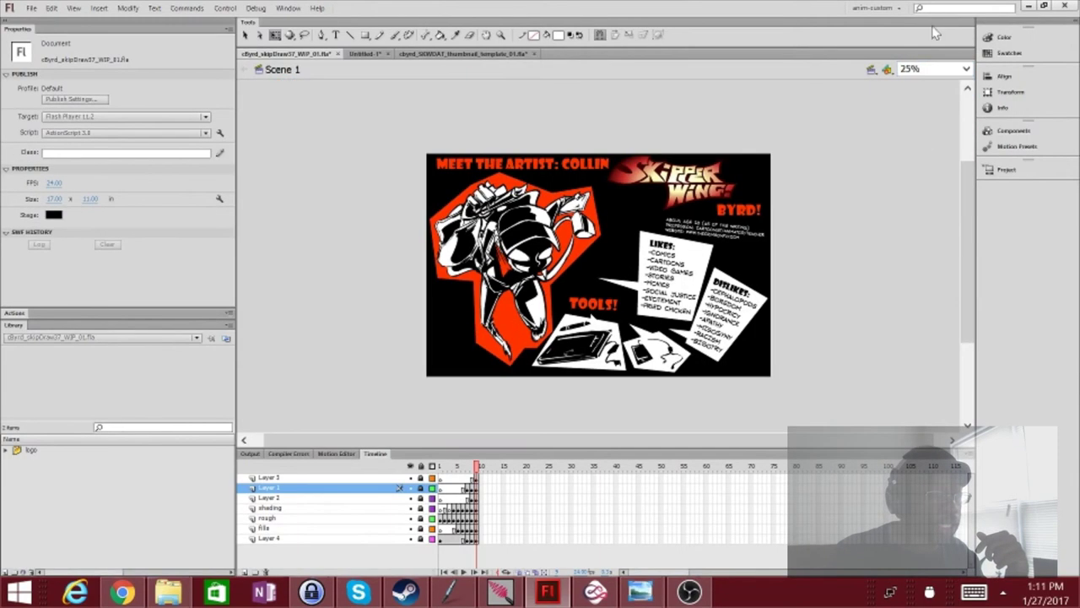
key(b)
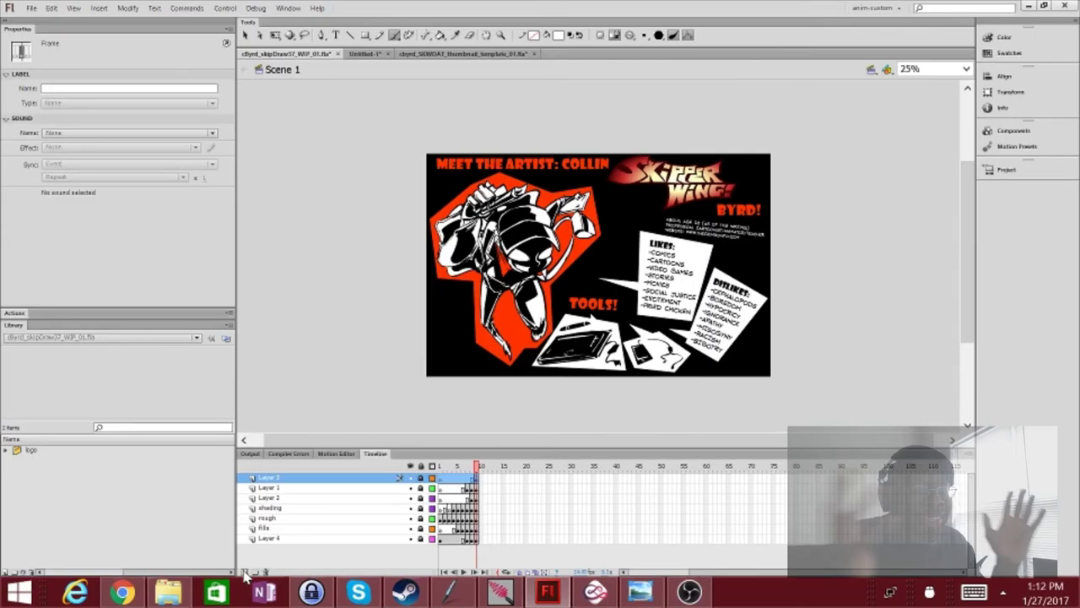
click(244, 573)
drag(440, 239, 524, 191)
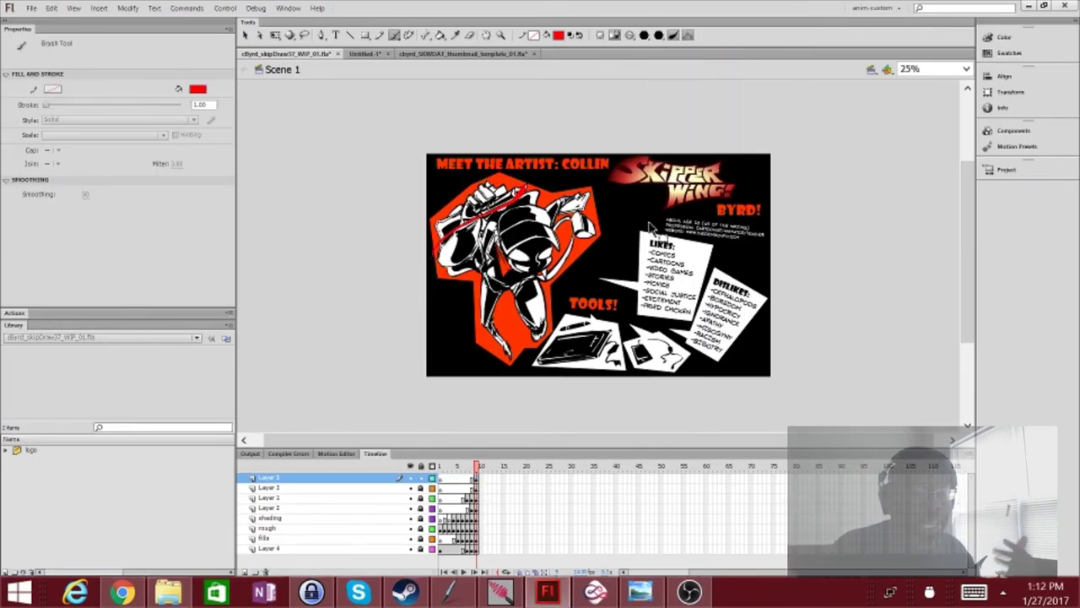
drag(336, 557, 336, 554)
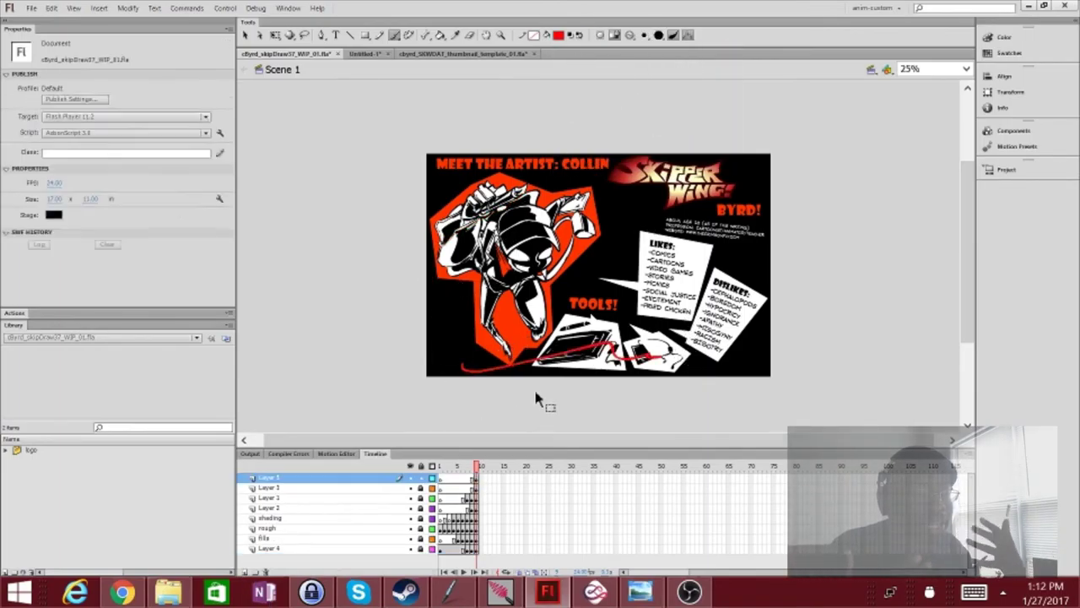
key(Delete)
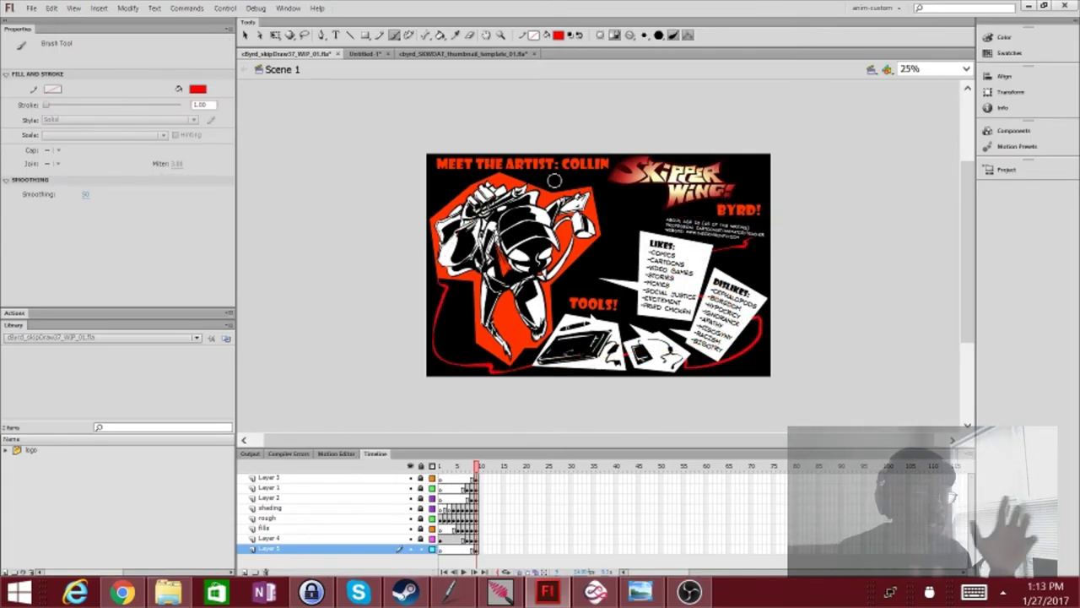
Enlarge the layer list and undo several recent edits to restore the logo wings
drag(605, 448, 606, 407)
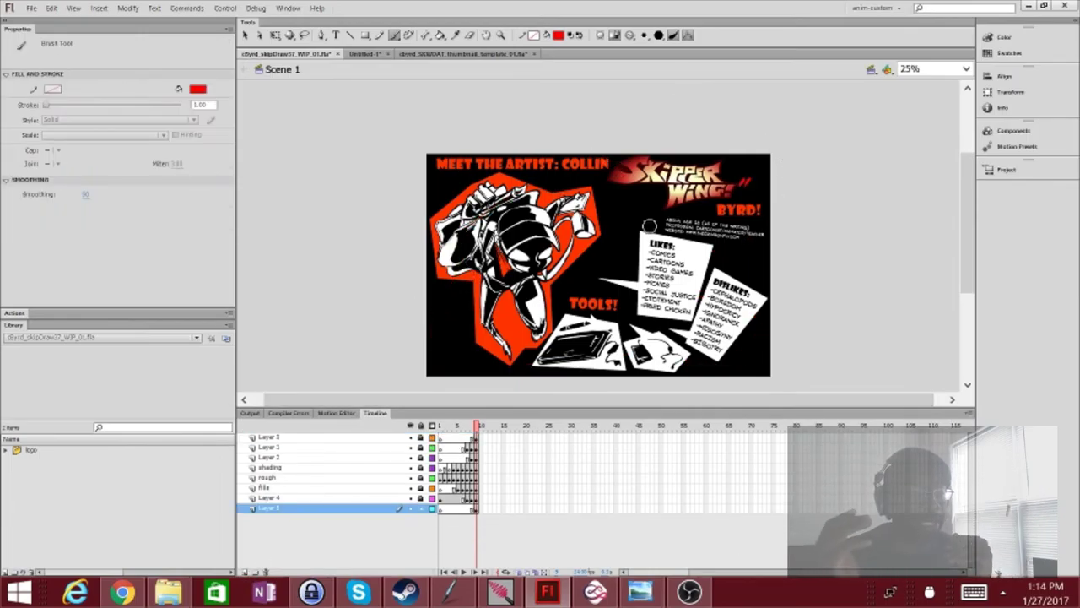
key(ctrl+z)
key(ctrl+z)
key(ctrl+z)
key(ctrl+z)
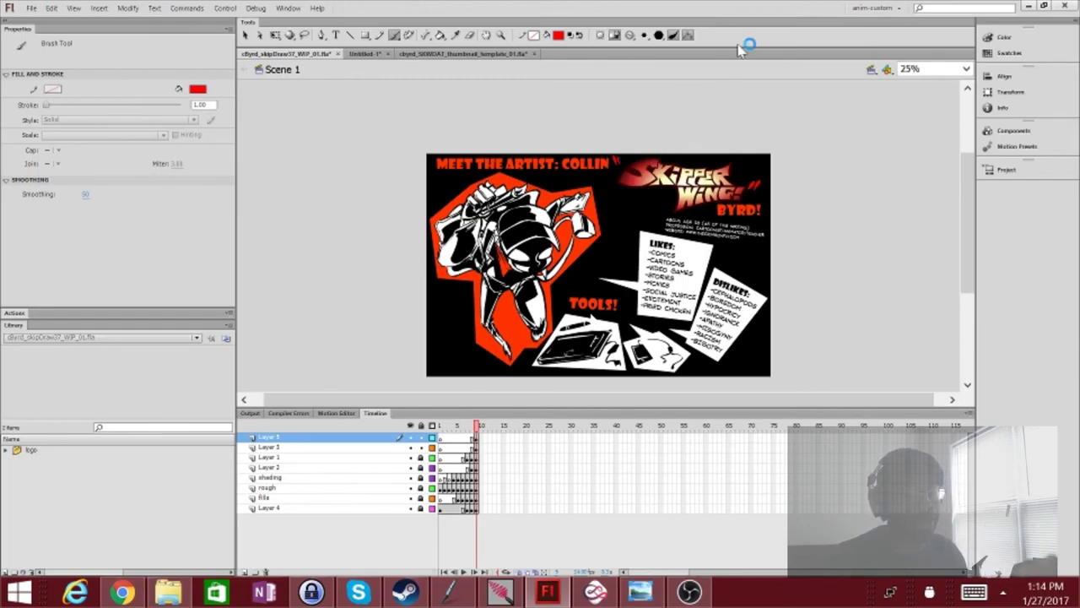
key(ctrl+z)
key(ctrl+z)
key(ctrl+z)
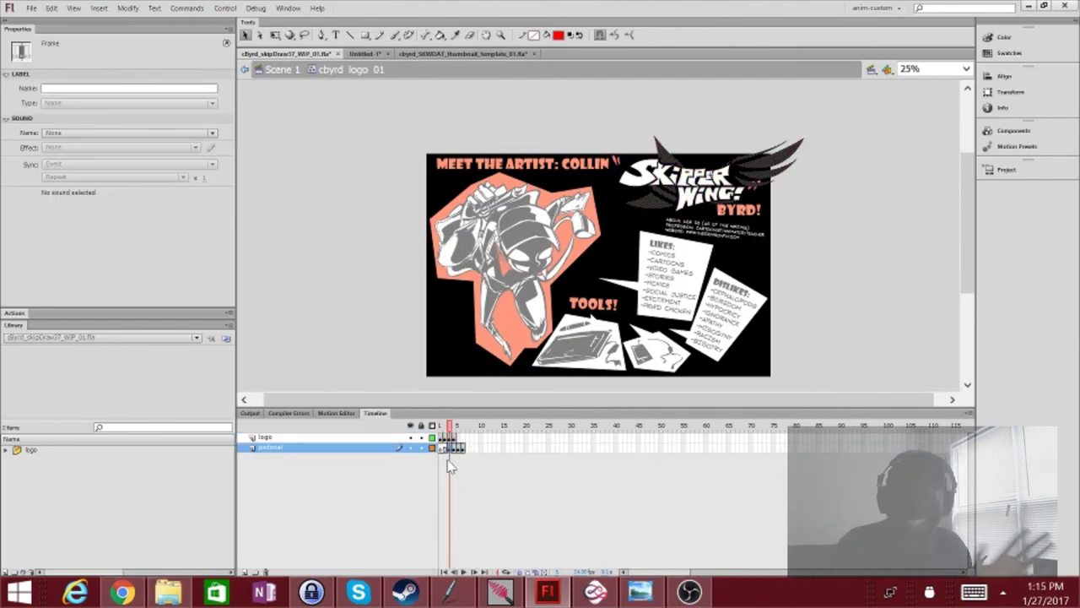
key(ctrl+z)
key(ctrl+z)
key(ctrl+z)
key(ctrl+z)
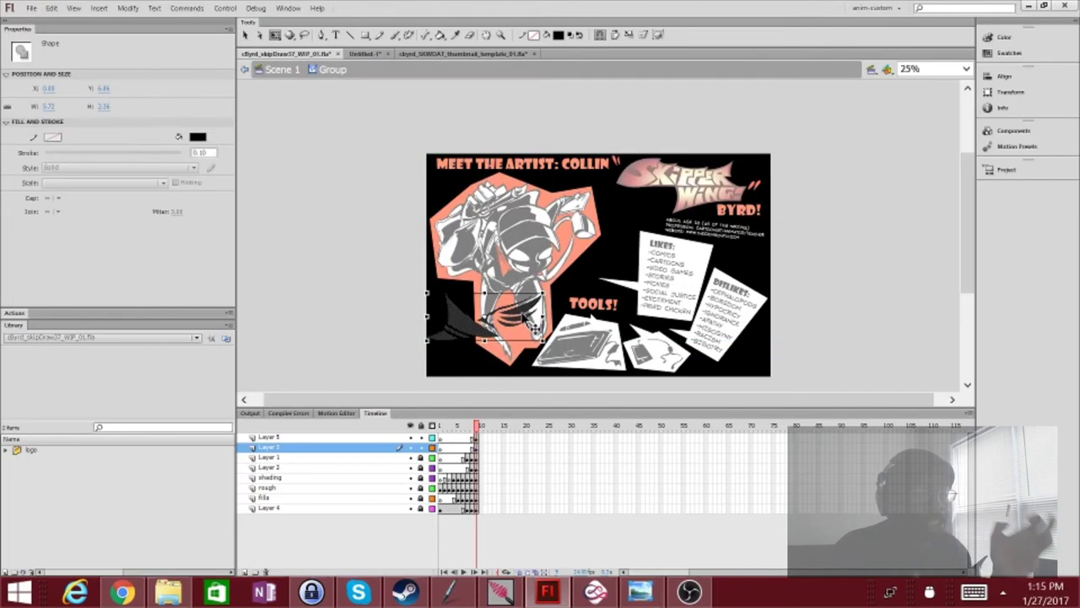
key(ctrl+z)
key(ctrl+z)
key(ctrl+z)
key(ctrl+z)
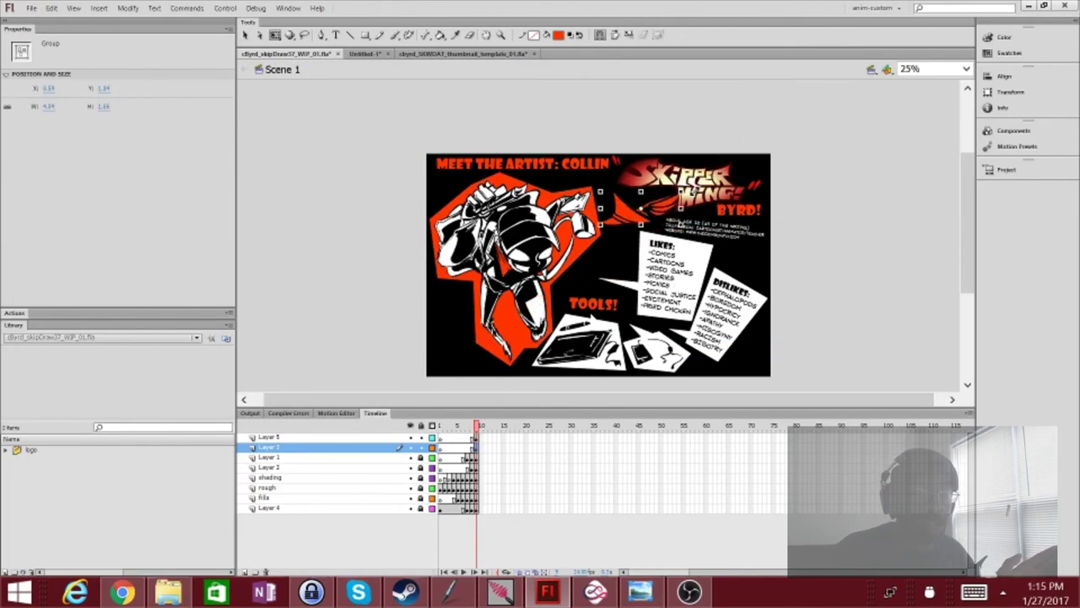
key(ctrl+z)
key(ctrl+z)
key(s)
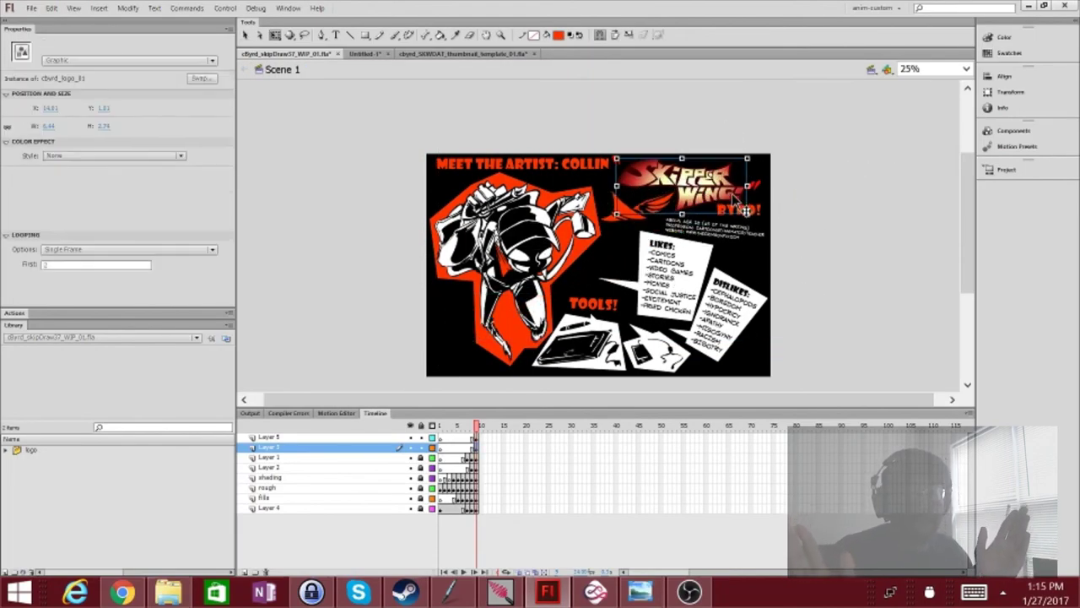
key(ctrl+z)
key(ctrl+z)
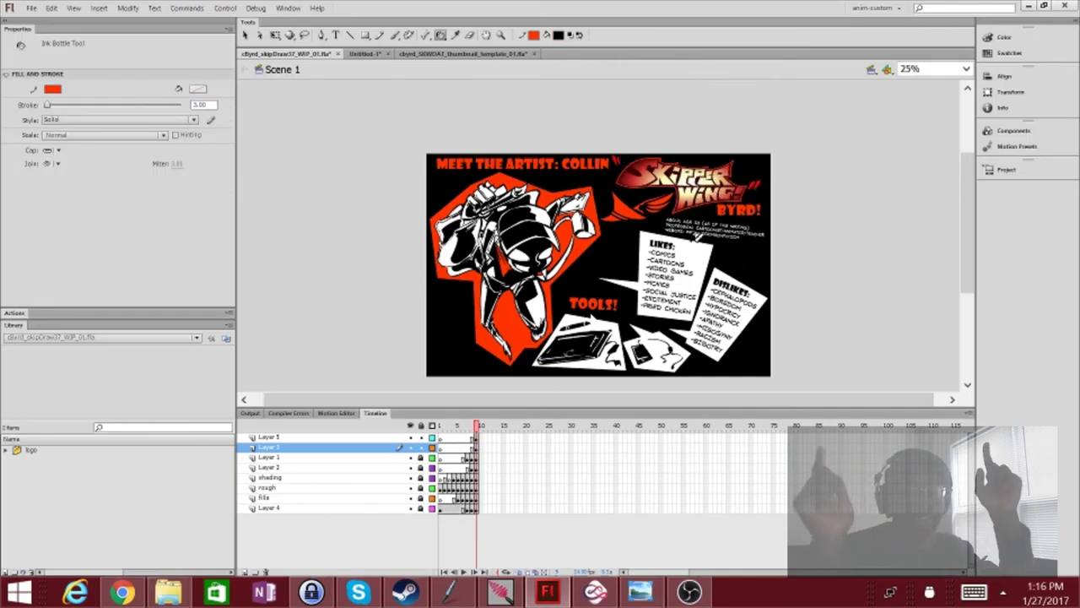